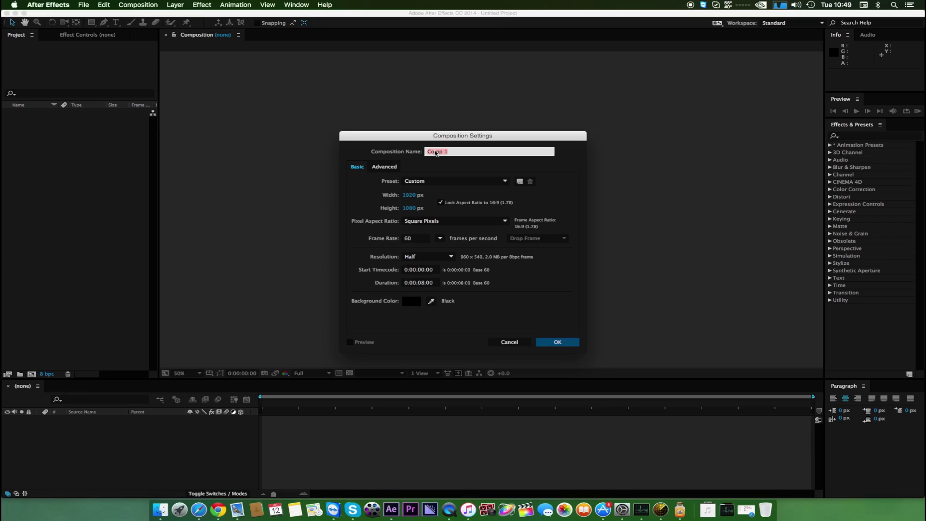
pyautogui.moveTo(474, 137); pyautogui.dragTo(462, 82)
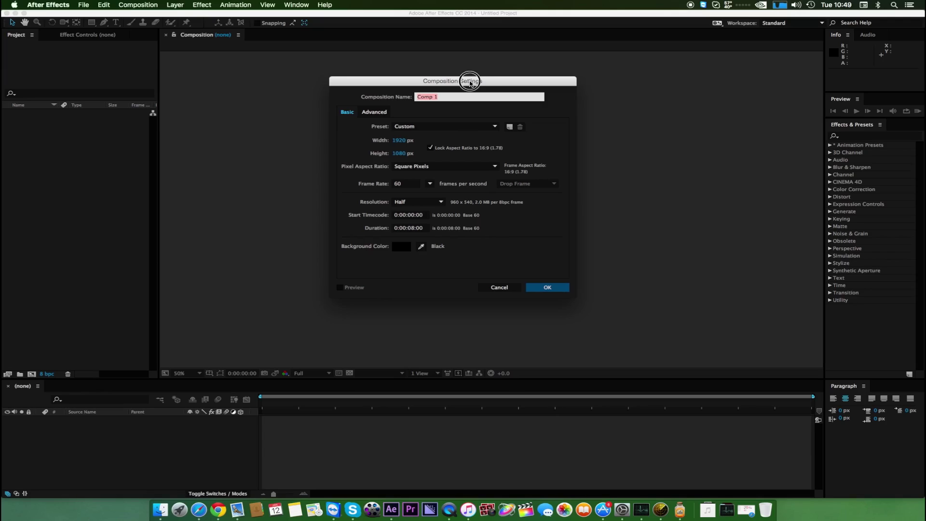
pyautogui.moveTo(467, 82); pyautogui.dragTo(520, 102)
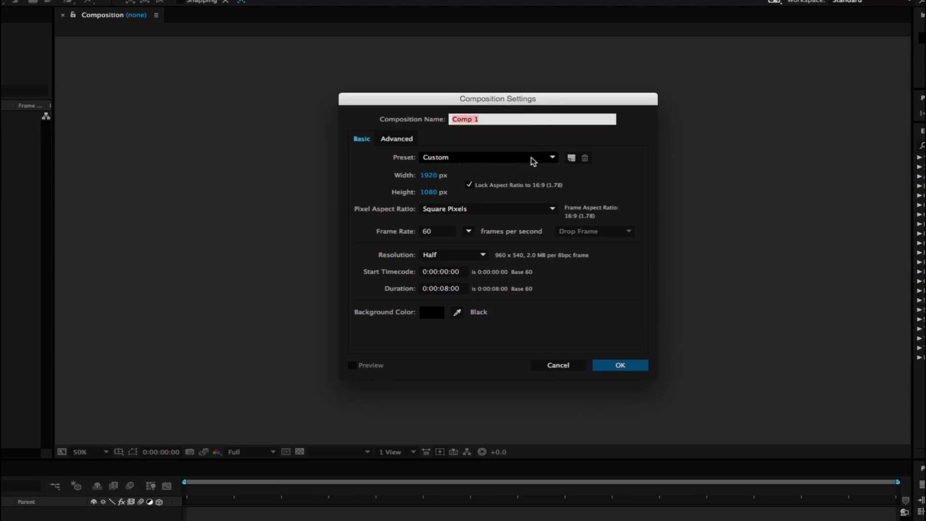
pyautogui.moveTo(548, 100); pyautogui.dragTo(538, 75)
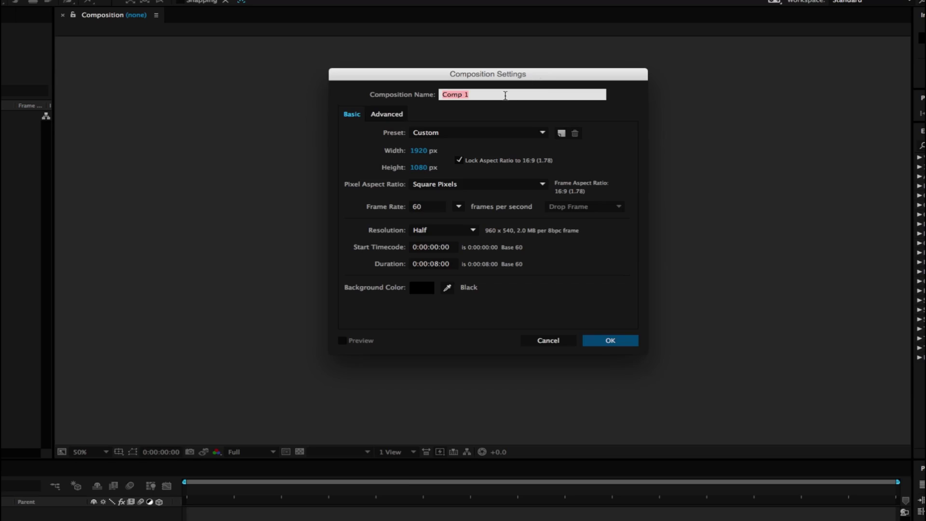
pyautogui.moveTo(531, 71); pyautogui.dragTo(524, 51)
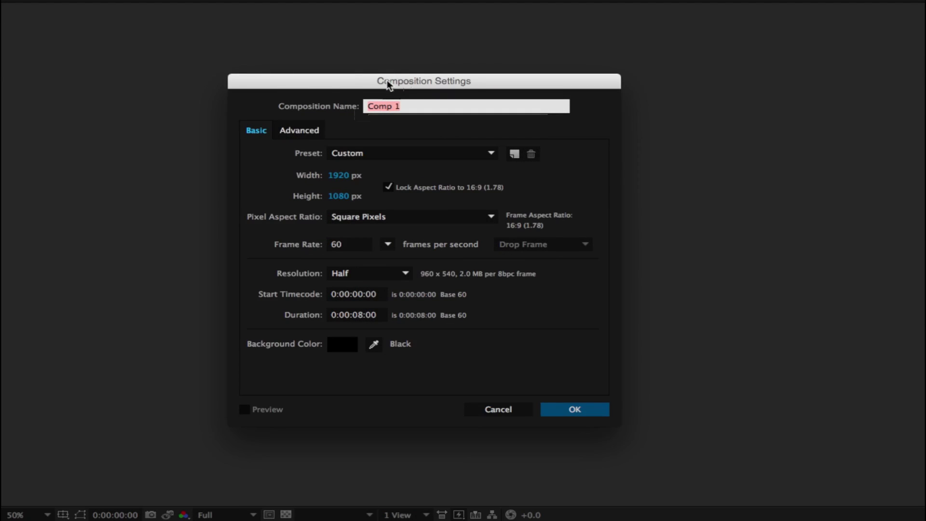
pyautogui.moveTo(387, 84); pyautogui.dragTo(416, 62)
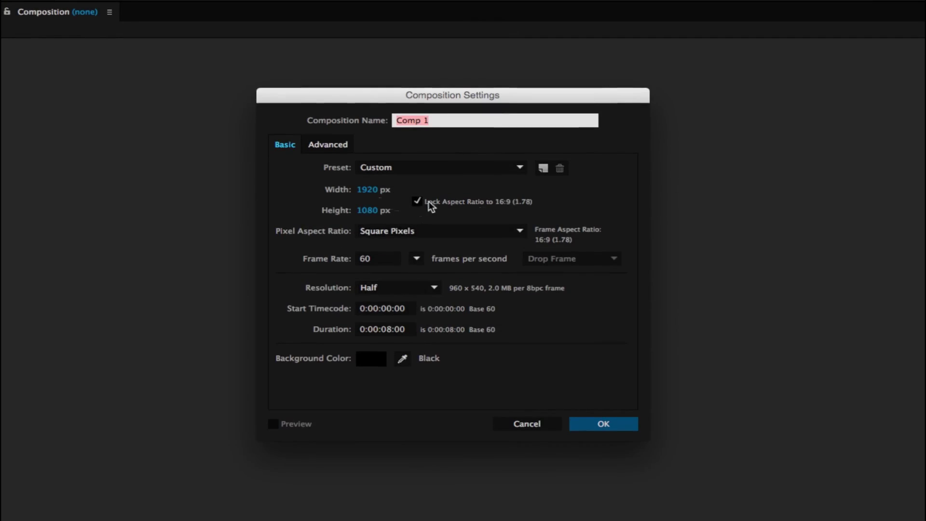
# Set the new composition's height to 720 px with the aspect ratio locked to 16:9
pyautogui.click(366, 190)
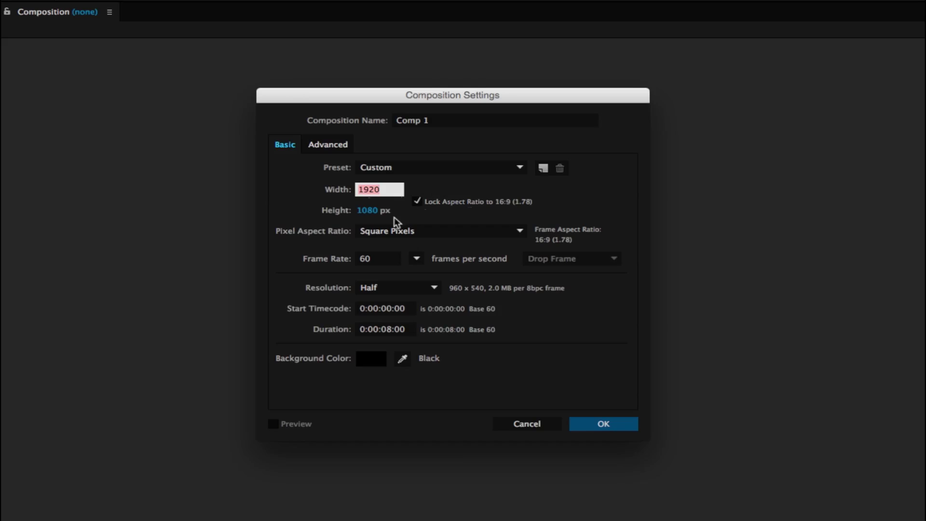
pyautogui.click(361, 211)
pyautogui.write('720')
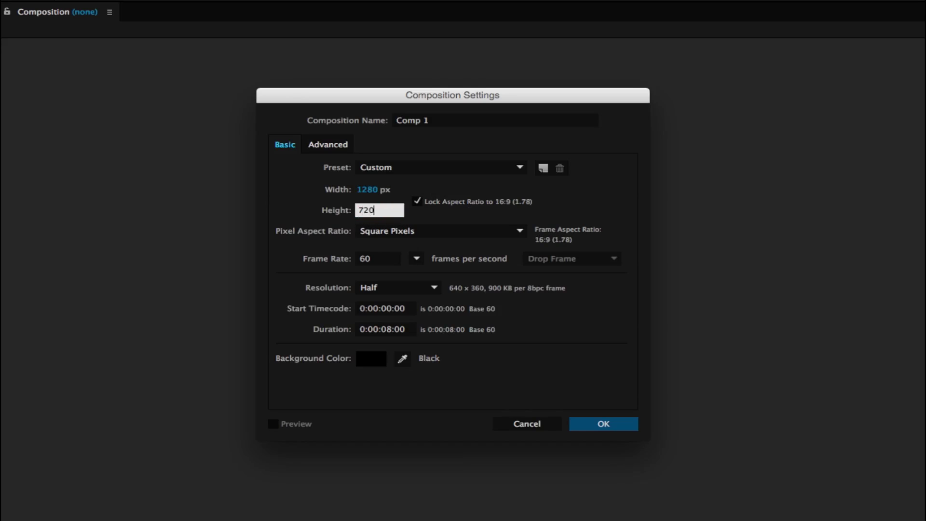
pyautogui.click(411, 183)
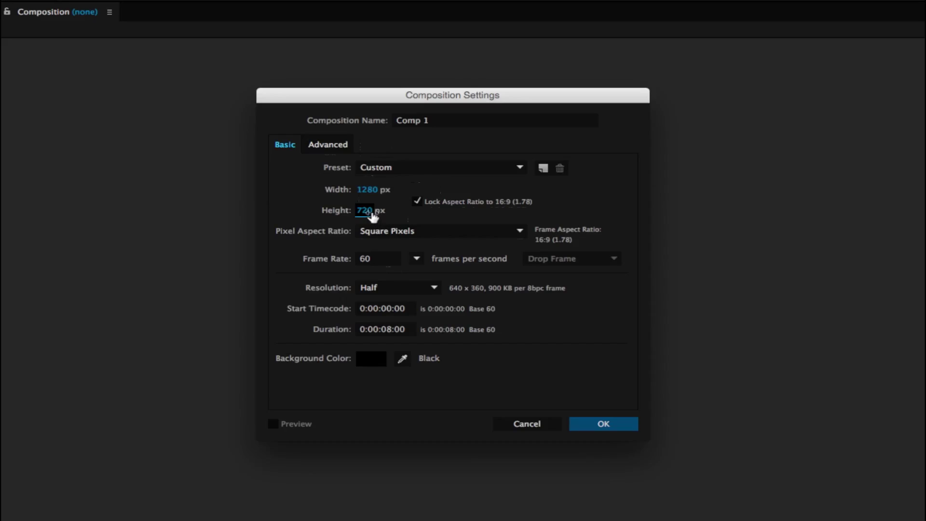
# Set the new composition's height to 1080 px, keeping the locked 16:9 aspect ratio
pyautogui.click(371, 211)
pyautogui.write('1080')
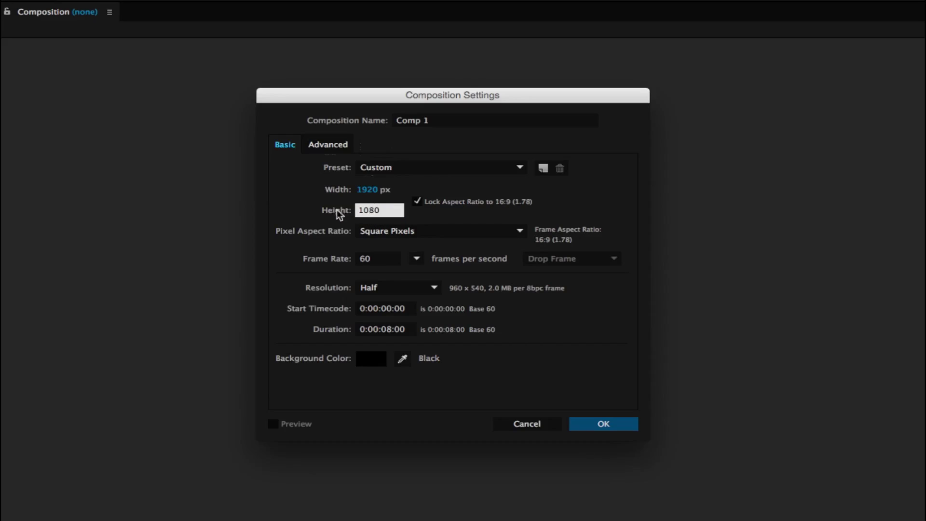
pyautogui.click(312, 184)
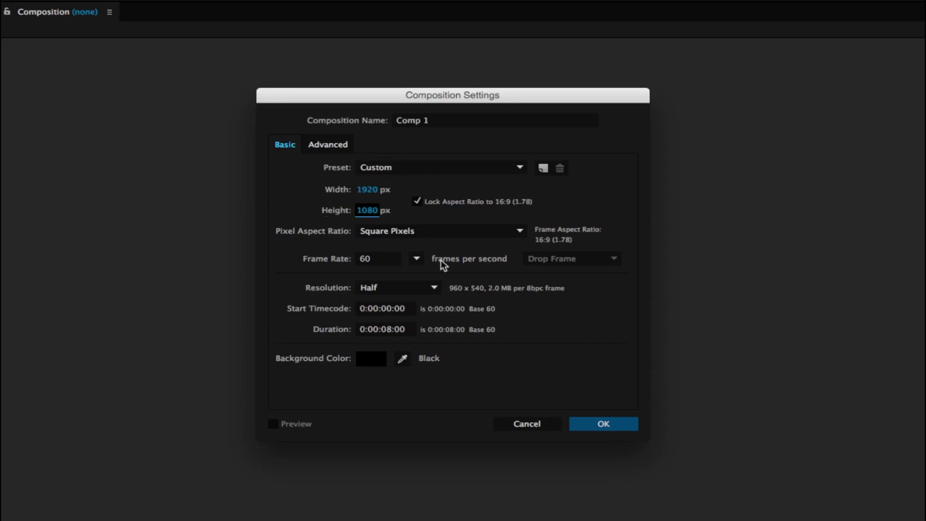
pyautogui.click(399, 290)
pyautogui.click(533, 279)
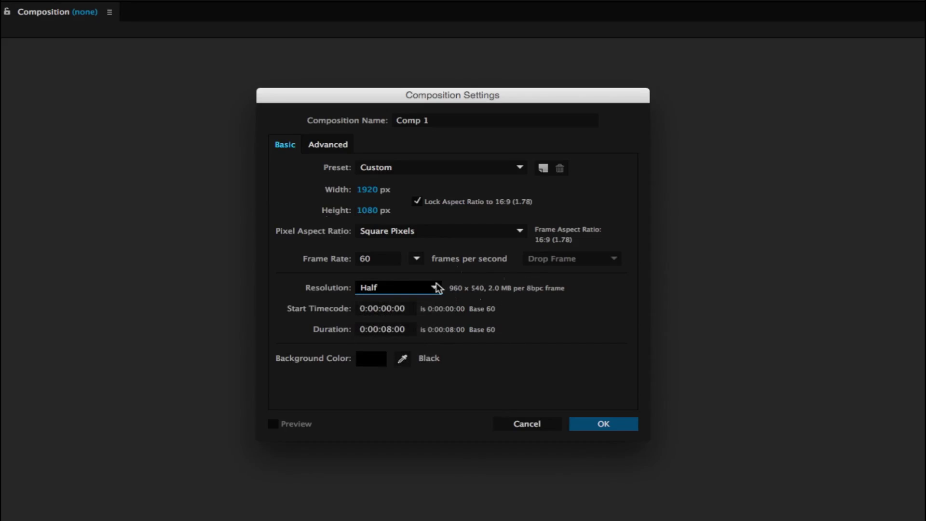
pyautogui.click(399, 234)
pyautogui.click(398, 236)
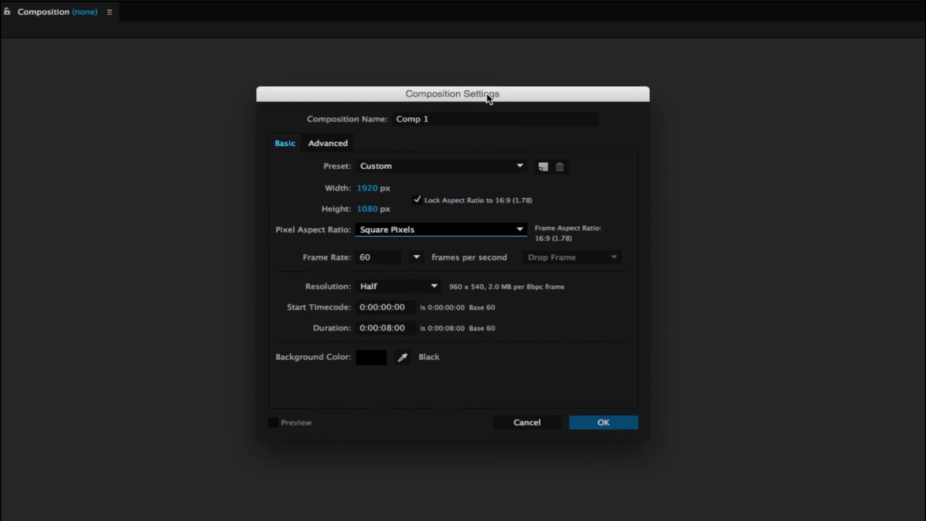
pyautogui.moveTo(487, 95); pyautogui.dragTo(532, 82)
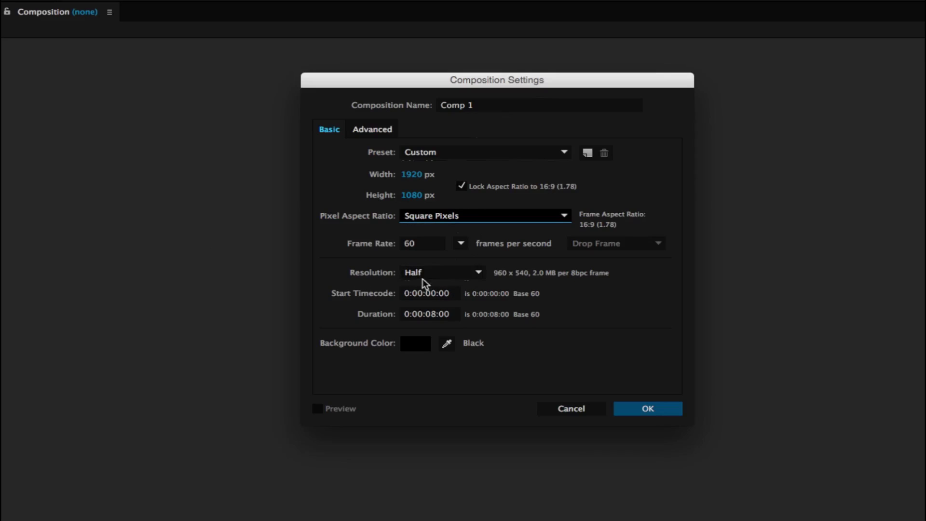
# Set the new composition's duration to 10 seconds (0:00:10:00)
pyautogui.click(434, 316)
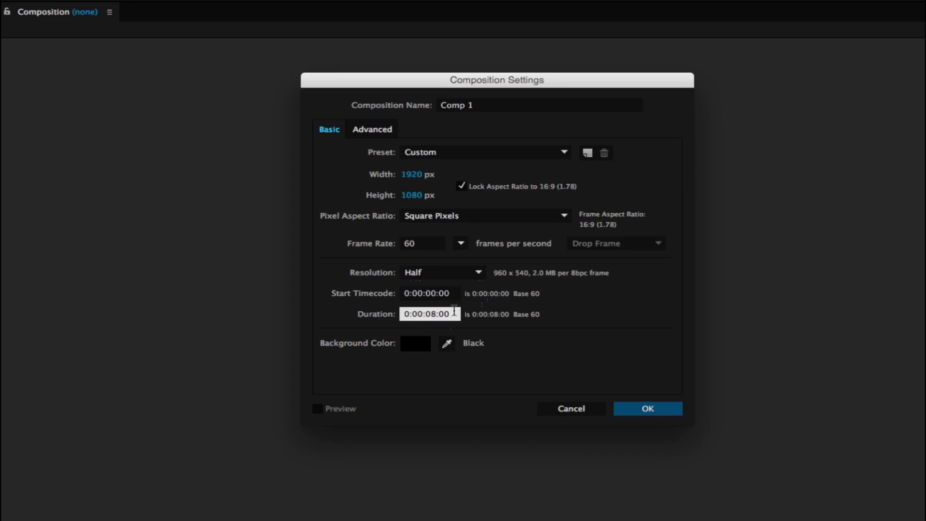
pyautogui.press('BackSpace')
pyautogui.write('1')
pyautogui.press('BackSpace')
pyautogui.press('BackSpace')
pyautogui.write('10')
pyautogui.click(531, 329)
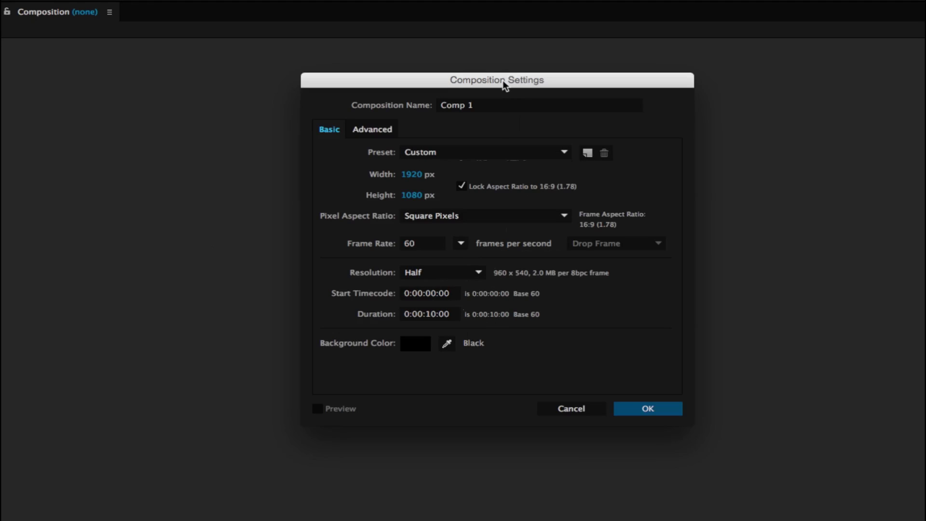
# Name the composition "Basic Details about AfterEffects" and create it with the chosen settings
pyautogui.moveTo(504, 86); pyautogui.dragTo(457, 93)
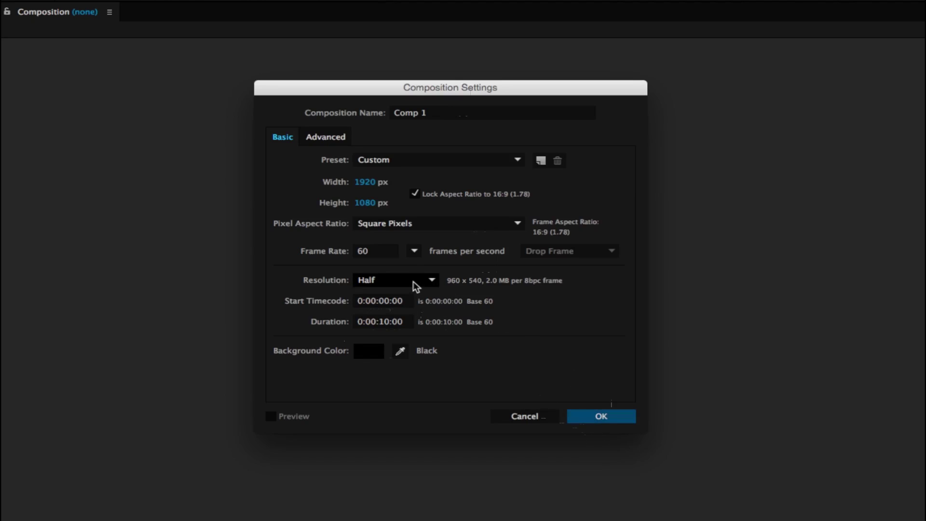
pyautogui.click(440, 111)
pyautogui.moveTo(439, 110); pyautogui.dragTo(268, 110)
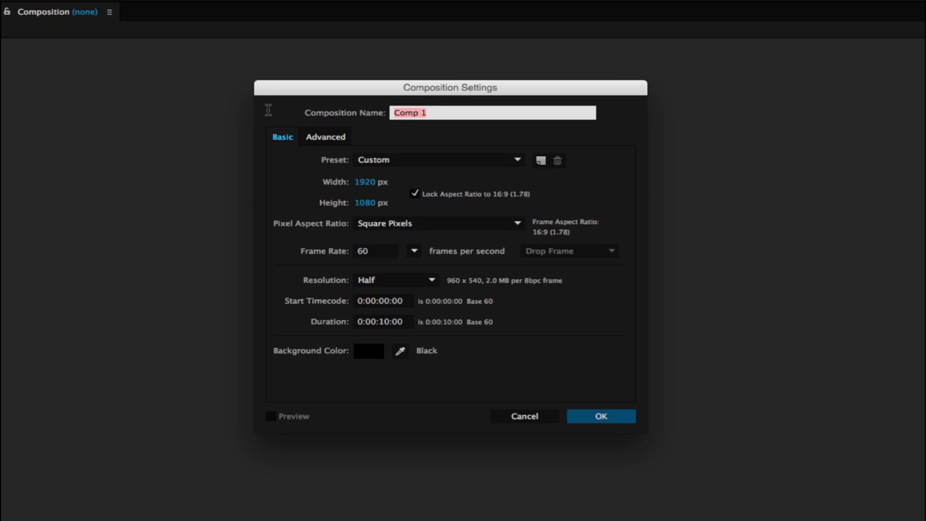
pyautogui.write('Basic Detai')
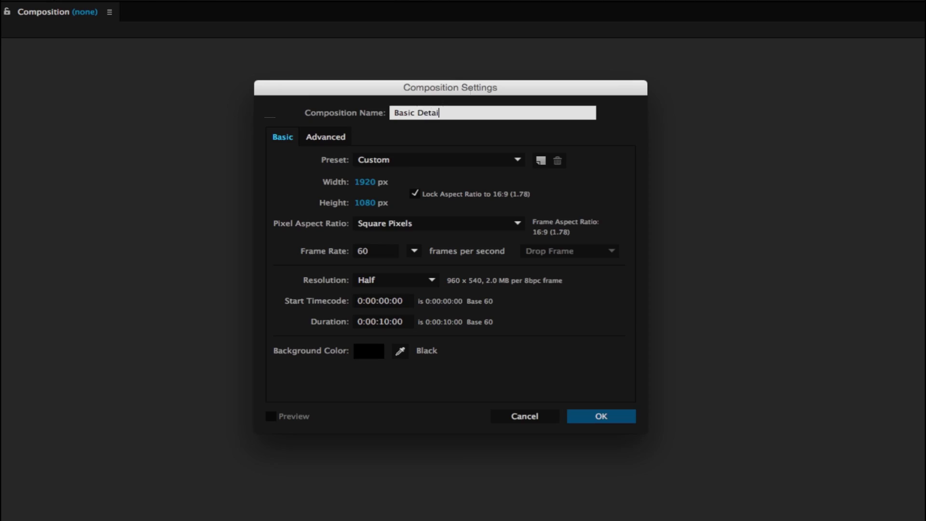
pyautogui.write('ls abo')
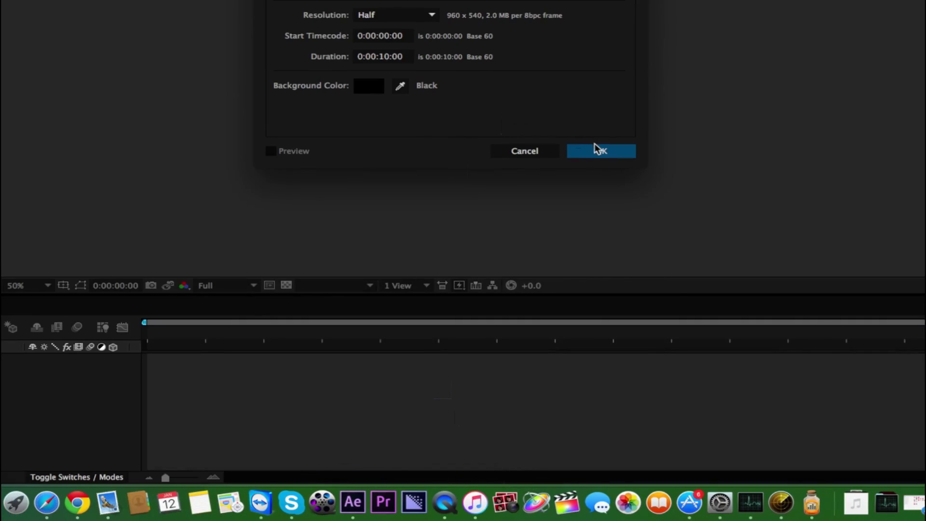
pyautogui.click(598, 150)
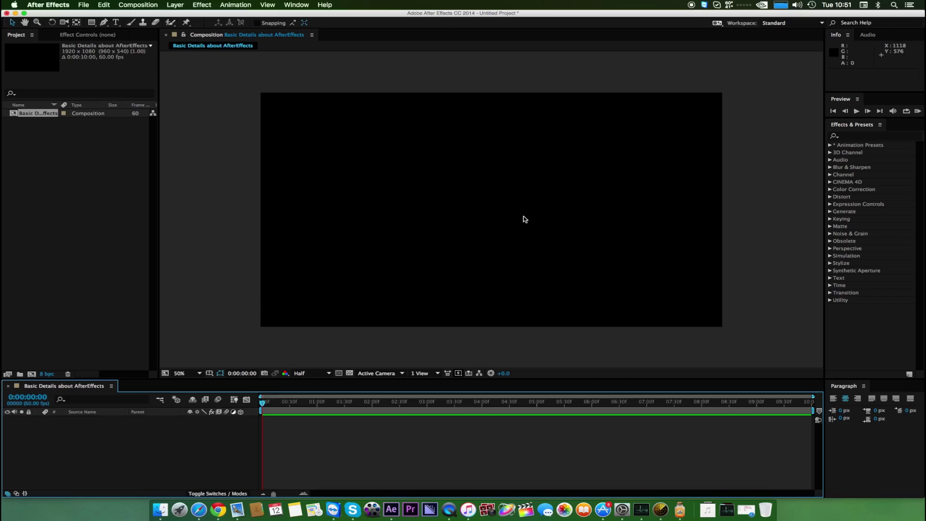
# Resize the program window so that it fills the whole height of the display
pyautogui.click(24, 13)
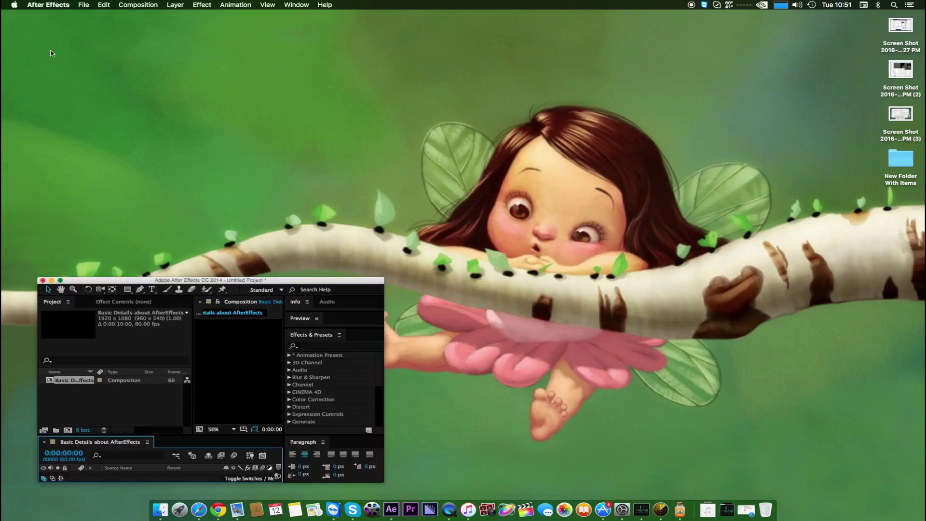
pyautogui.click(70, 352)
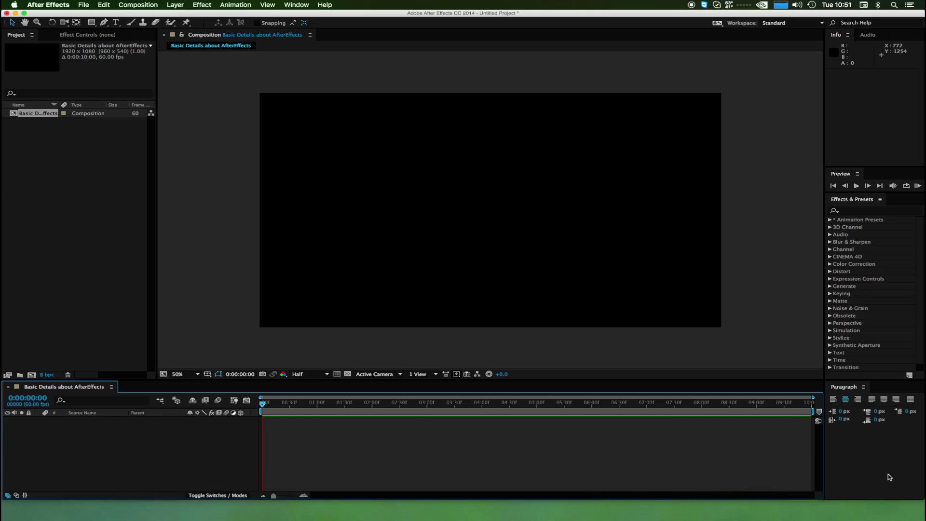
pyautogui.moveTo(850, 501); pyautogui.dragTo(849, 520)
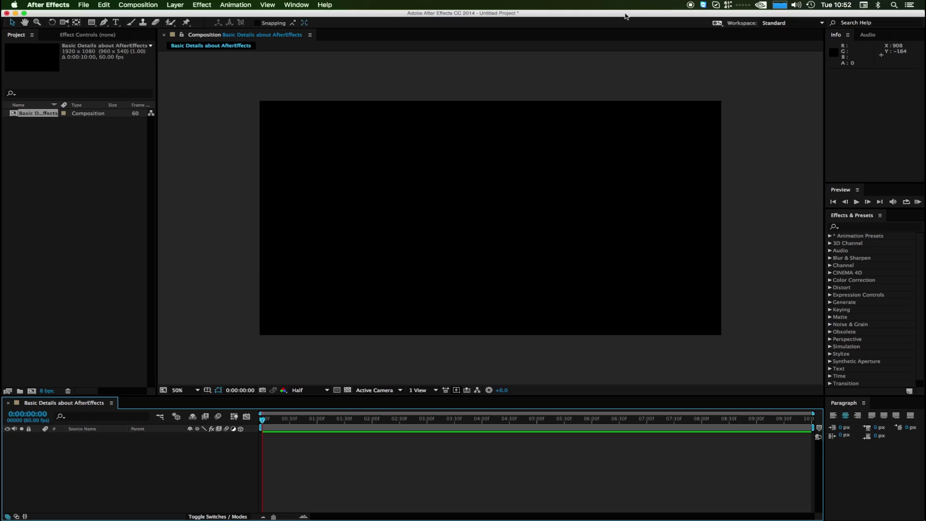
pyautogui.click(79, 141)
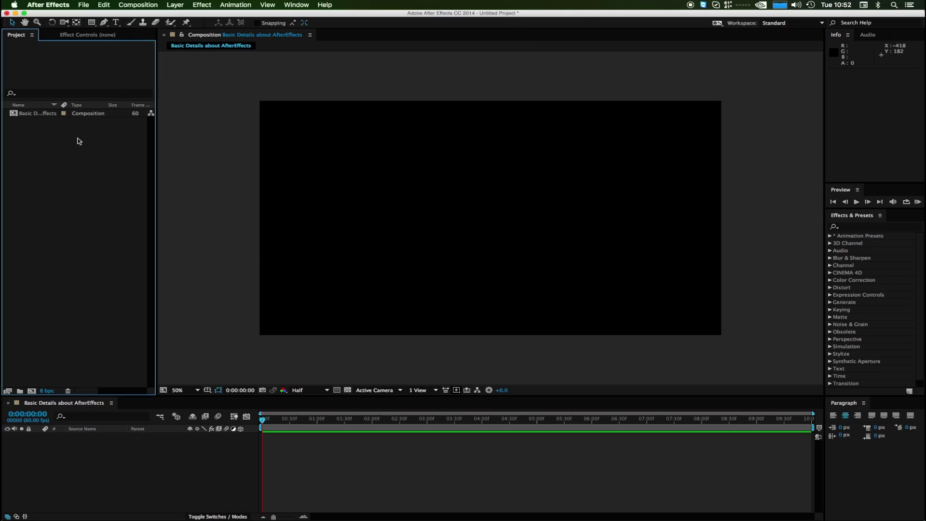
pyautogui.click(316, 459)
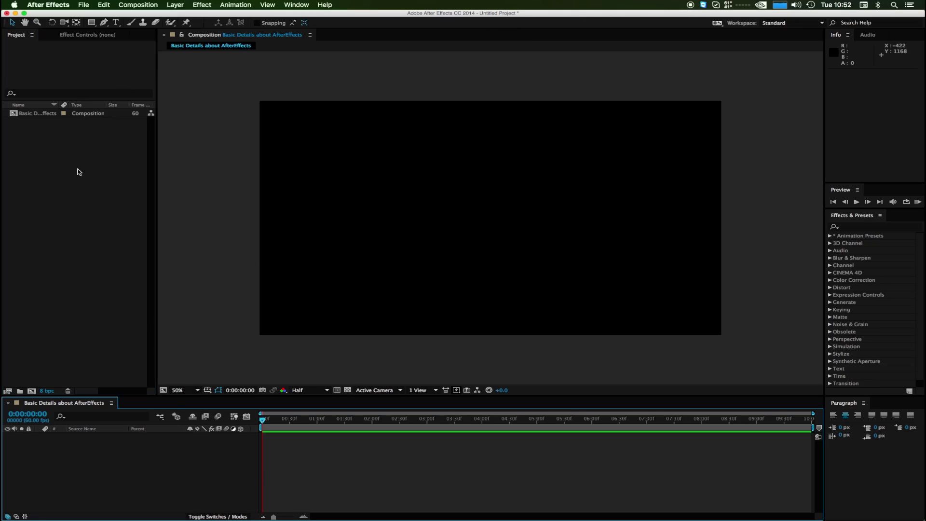
pyautogui.click(20, 115)
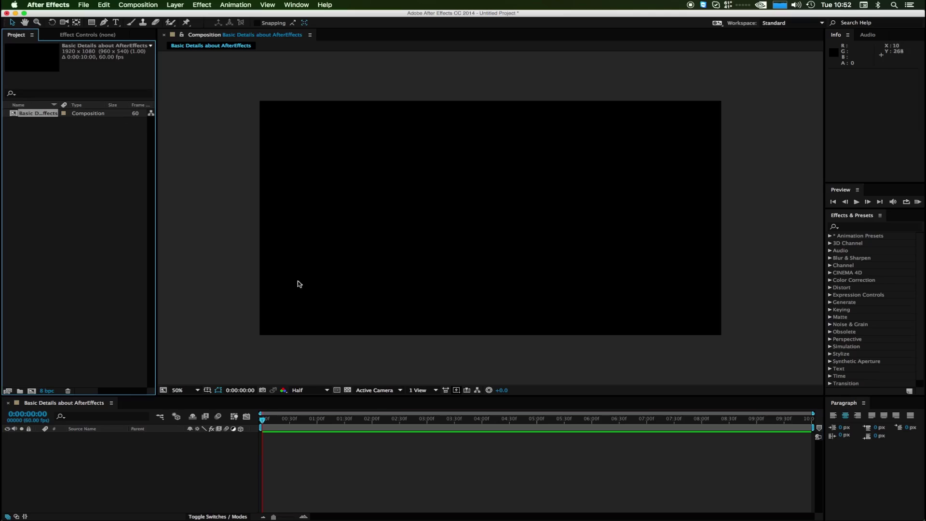
pyautogui.click(307, 445)
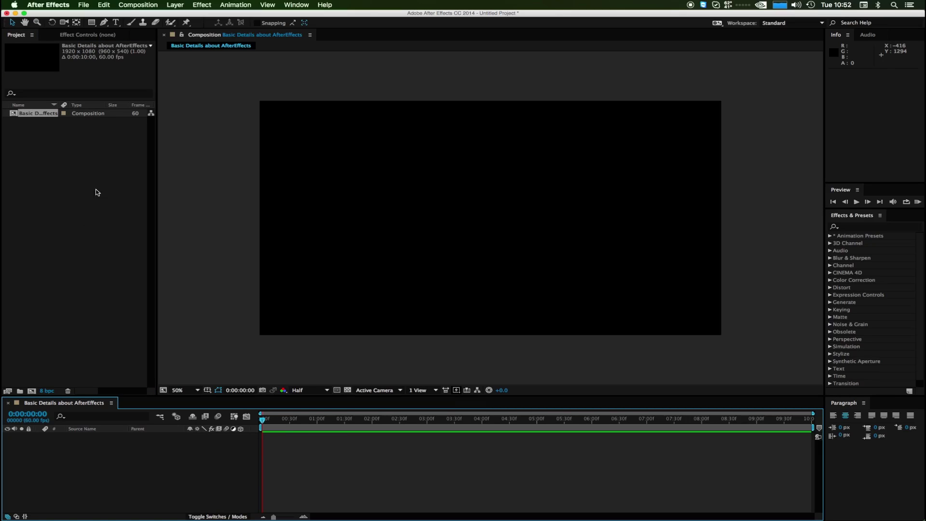
# Browse the Downloads folder for footage to import, and close the file chooser without importing anything
pyautogui.click(52, 185)
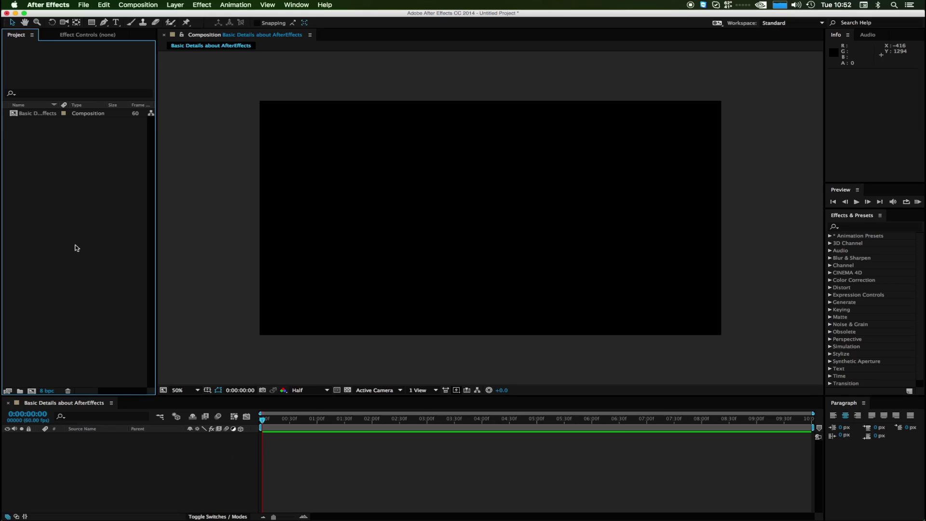
pyautogui.doubleClick(71, 169)
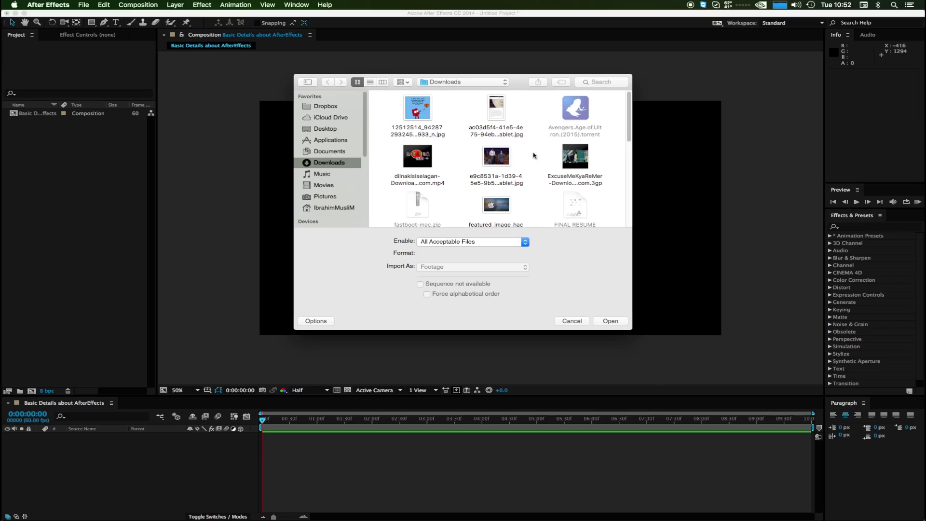
pyautogui.scroll(-5, 540, 152)
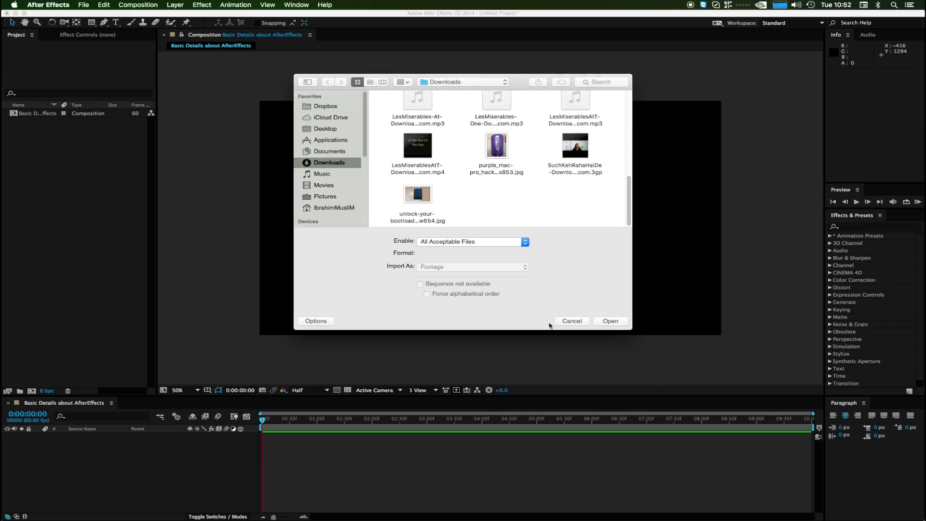
pyautogui.click(572, 322)
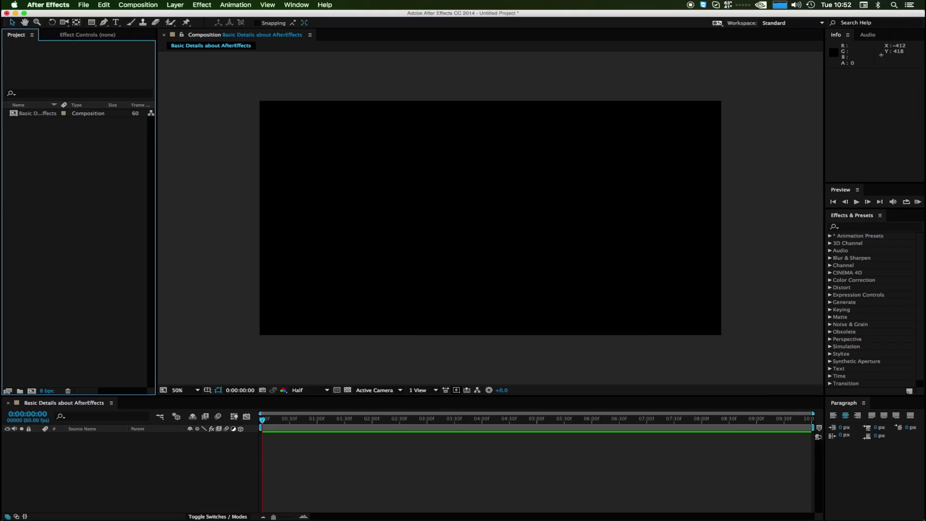
# Switch to Safari and search Google Images for "earth"
pyautogui.press('super+Tab')
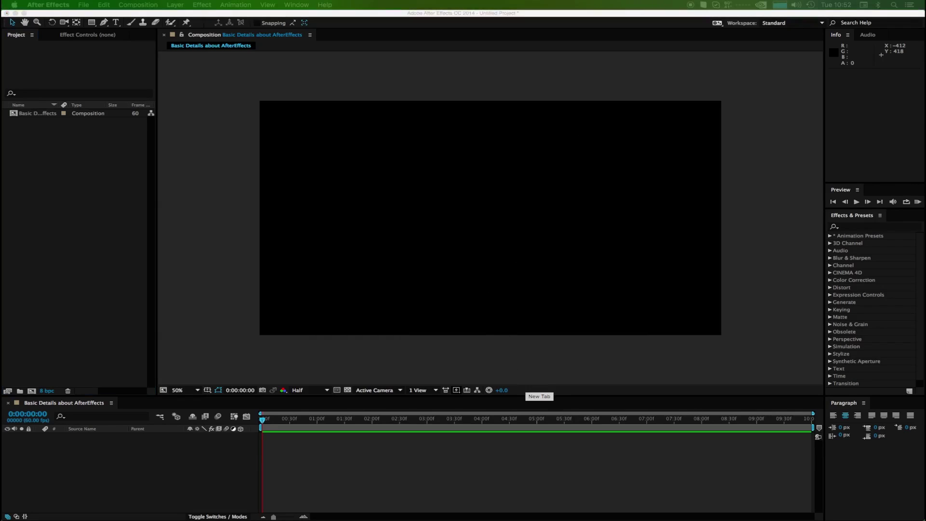
pyautogui.press('super+Tab')
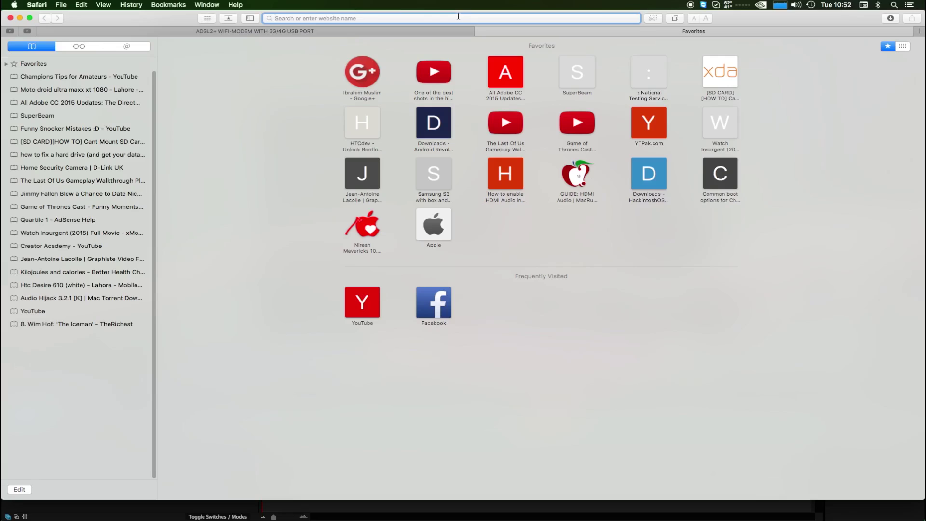
pyautogui.write('earth')
pyautogui.press('Return')
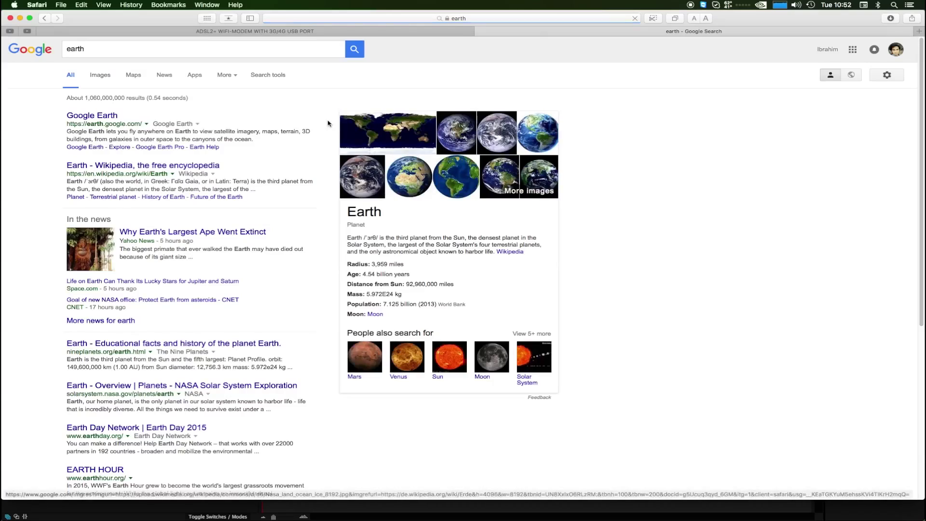
pyautogui.click(93, 76)
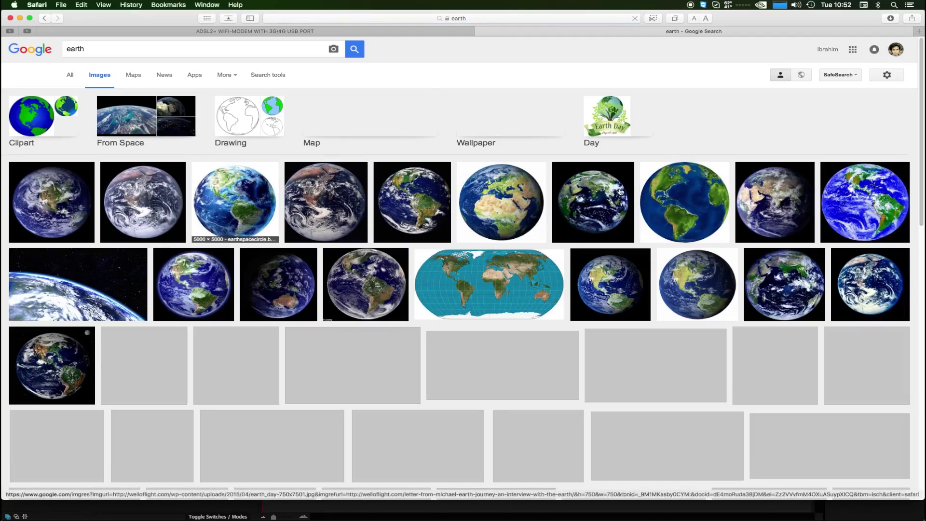
# Open the 1000 × 1000 globe image showing Europe and Africa in a new tab and view it at full size
pyautogui.rightClick(228, 193)
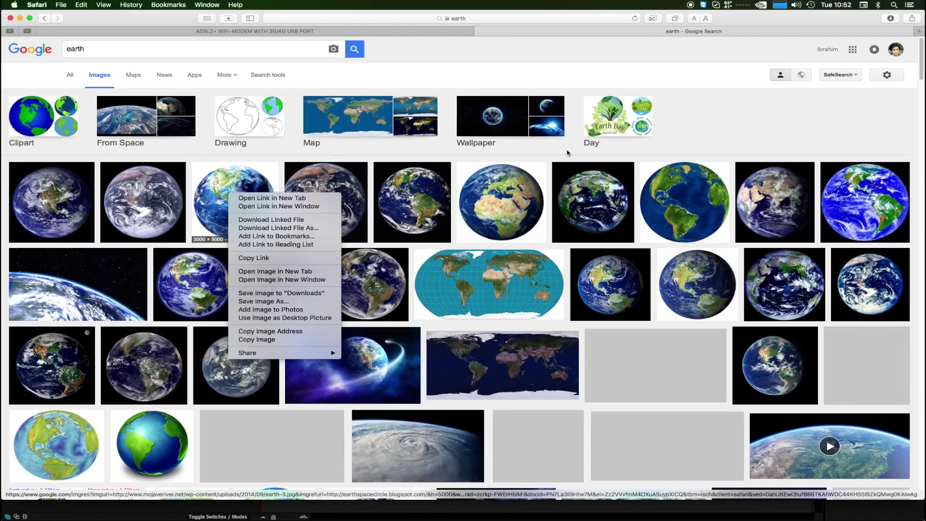
pyautogui.rightClick(499, 183)
pyautogui.click(519, 187)
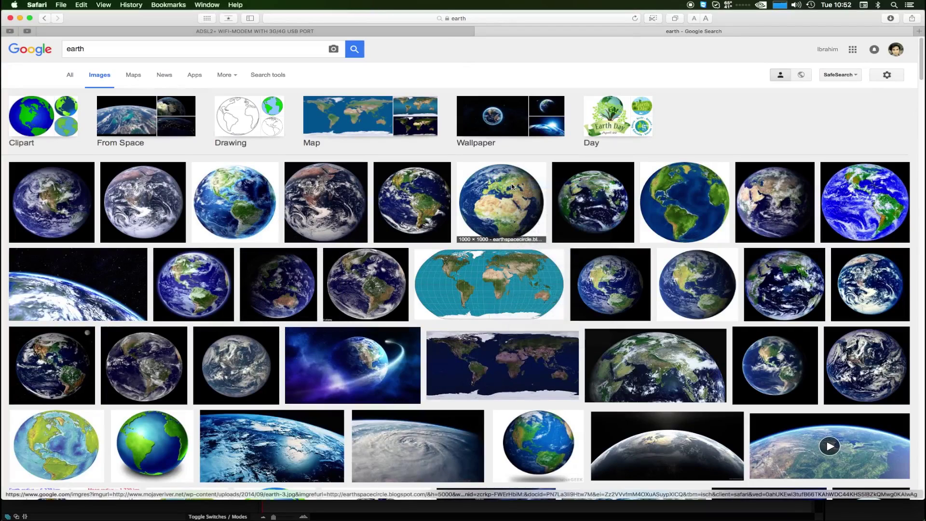
pyautogui.tripleClick(216, 49)
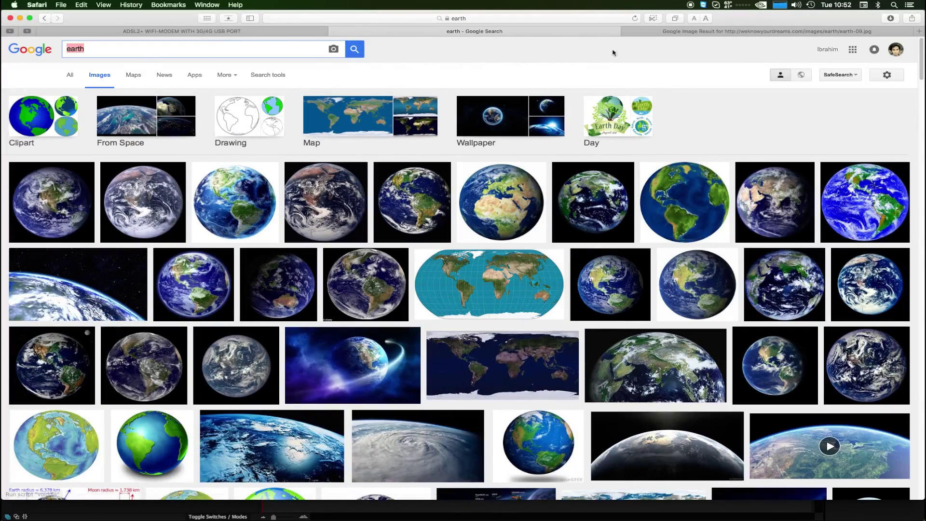
pyautogui.click(674, 34)
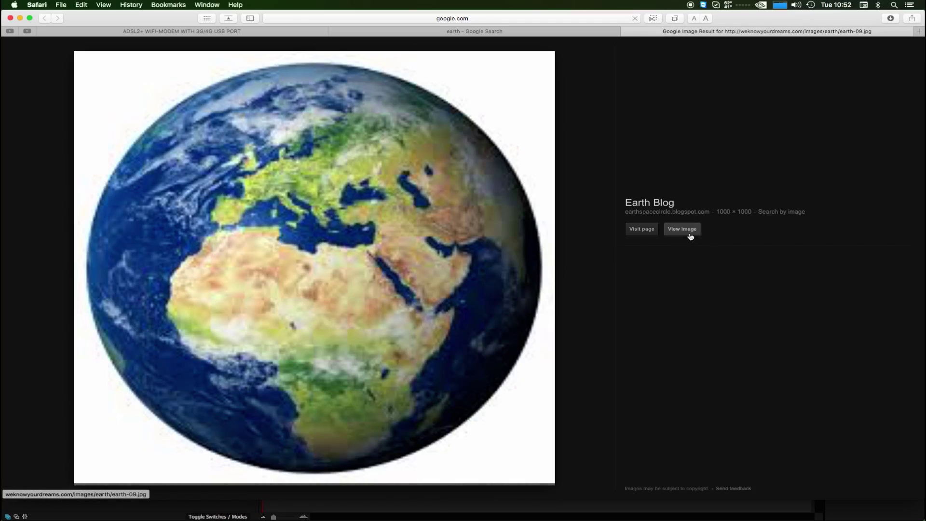
pyautogui.click(689, 234)
# Save the full-size earth-09.jpg image to Downloads and close its browser tab
pyautogui.rightClick(476, 137)
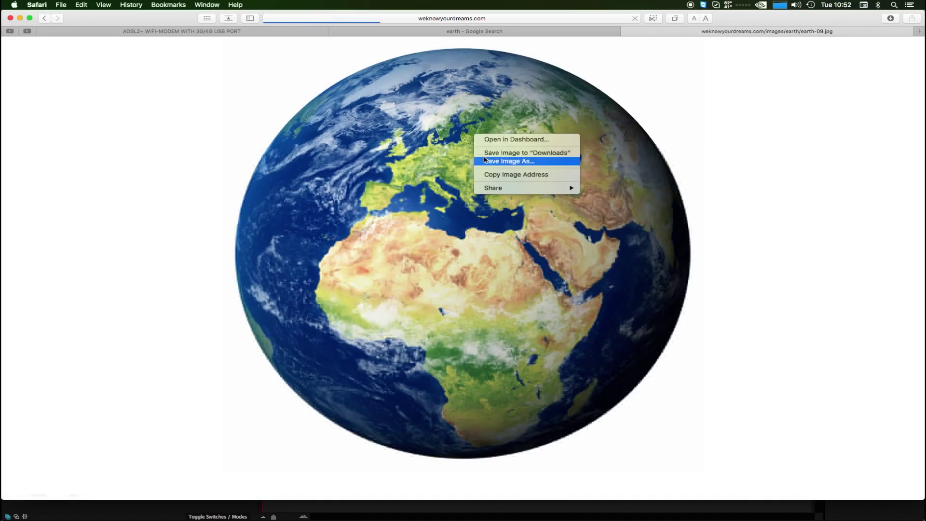
pyautogui.click(488, 151)
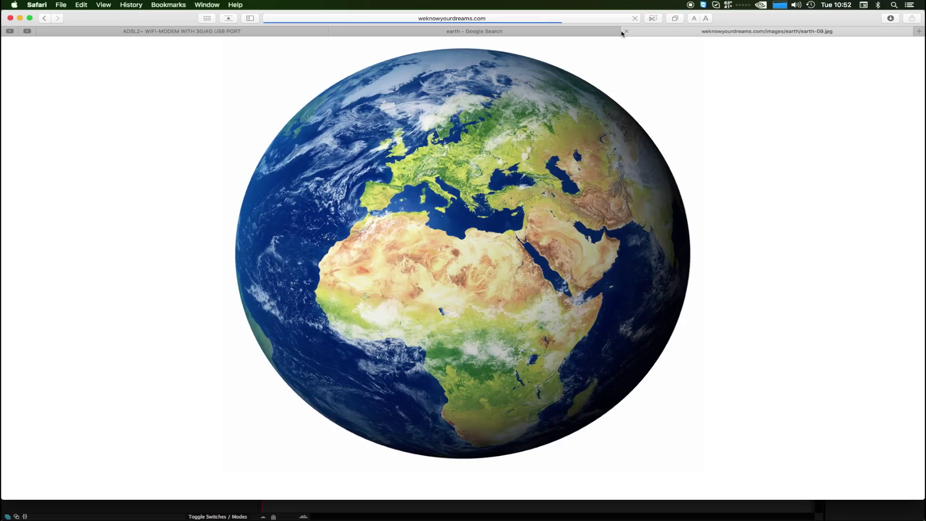
pyautogui.rightClick(573, 126)
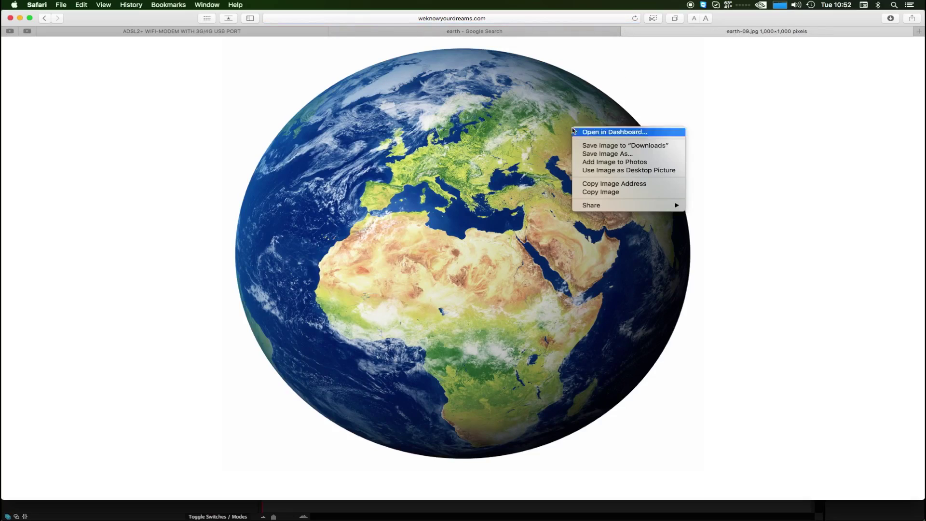
pyautogui.click(600, 143)
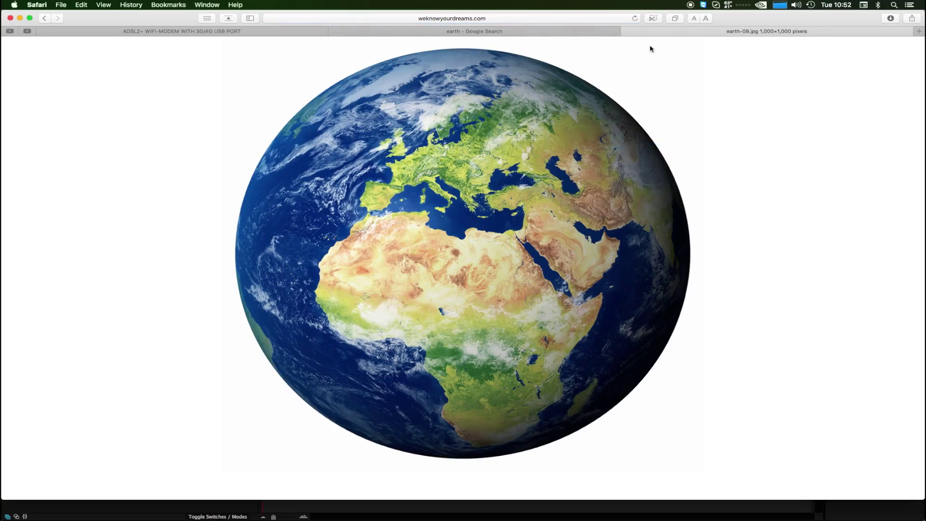
pyautogui.click(625, 31)
pyautogui.scroll(-10, 455, 260)
pyautogui.scroll(10, 456, 259)
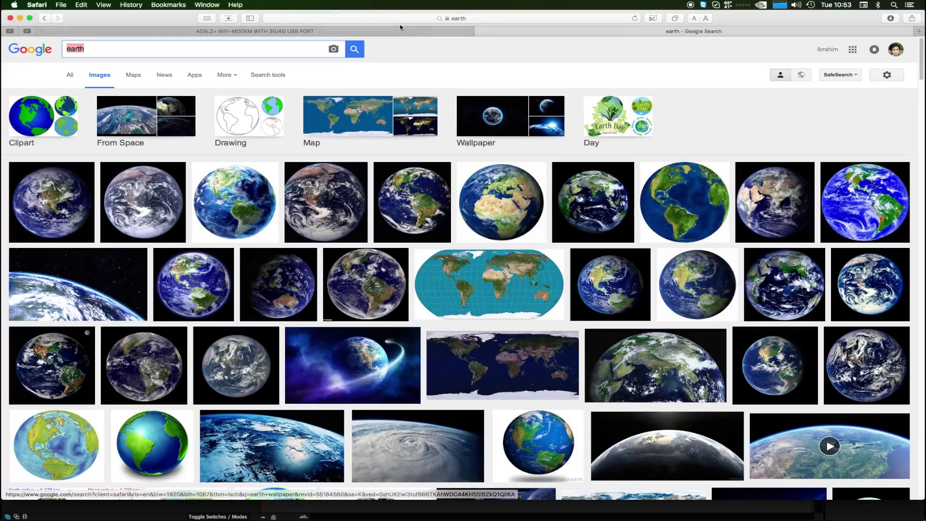
# Switch to earth-09.jpg in Preview and move its window toward the middle of the display
pyautogui.hotkey('ctrl', 'Up')
pyautogui.click(374, 341)
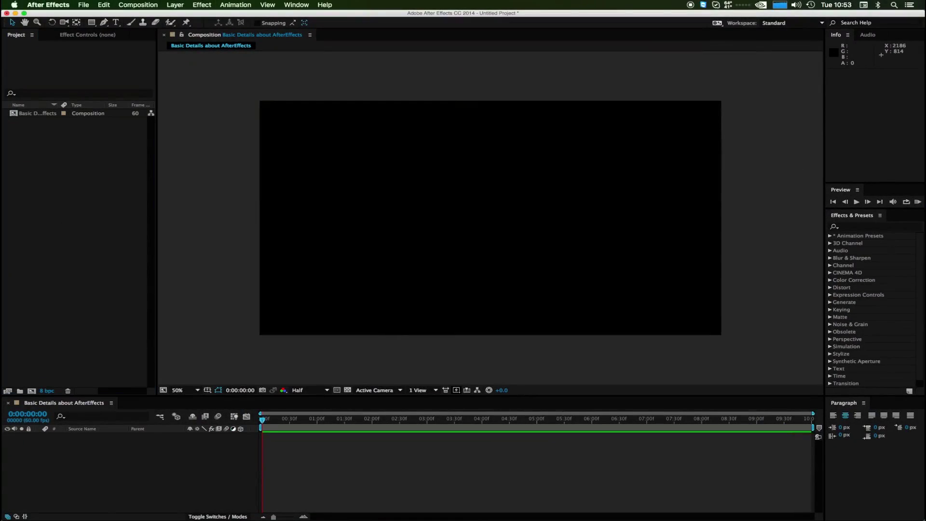
pyautogui.press('super+Tab')
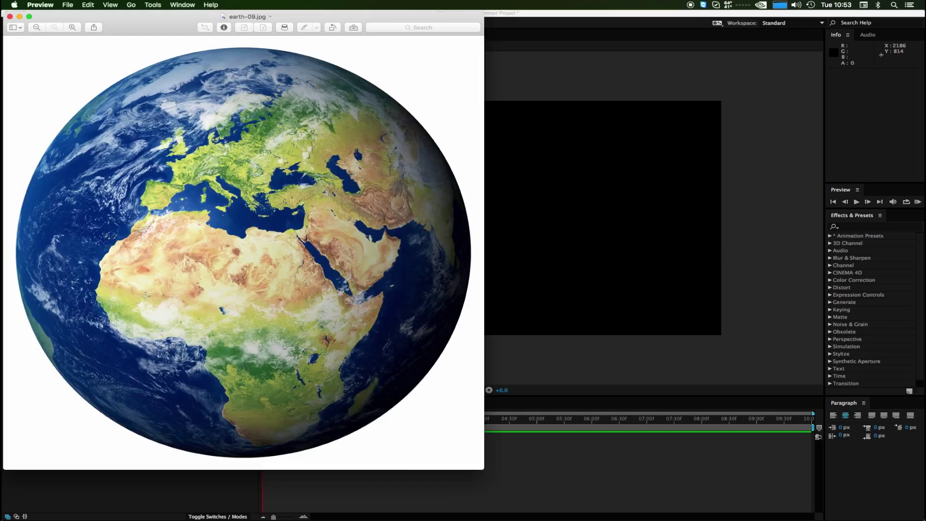
pyautogui.moveTo(135, 15); pyautogui.dragTo(277, 19)
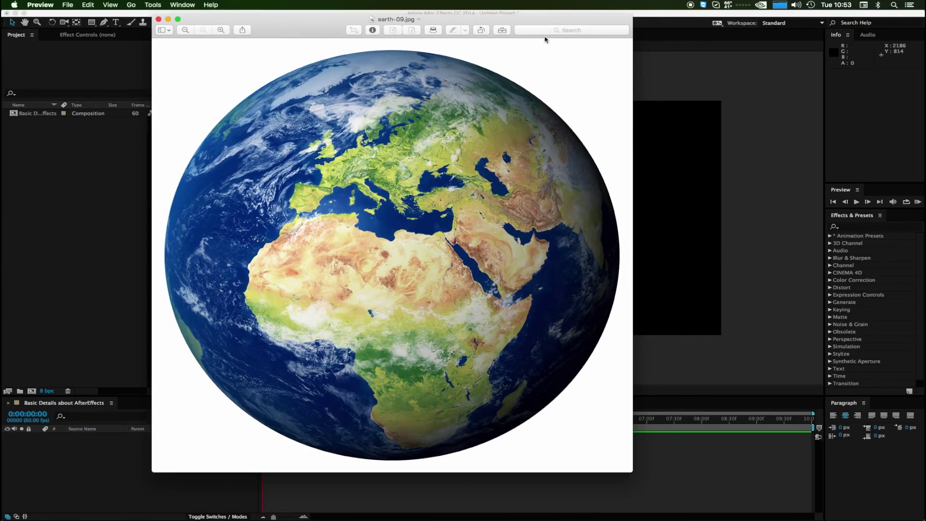
# Remove the white background around the globe with Instant Alpha and convert the document to PNG
pyautogui.click(502, 29)
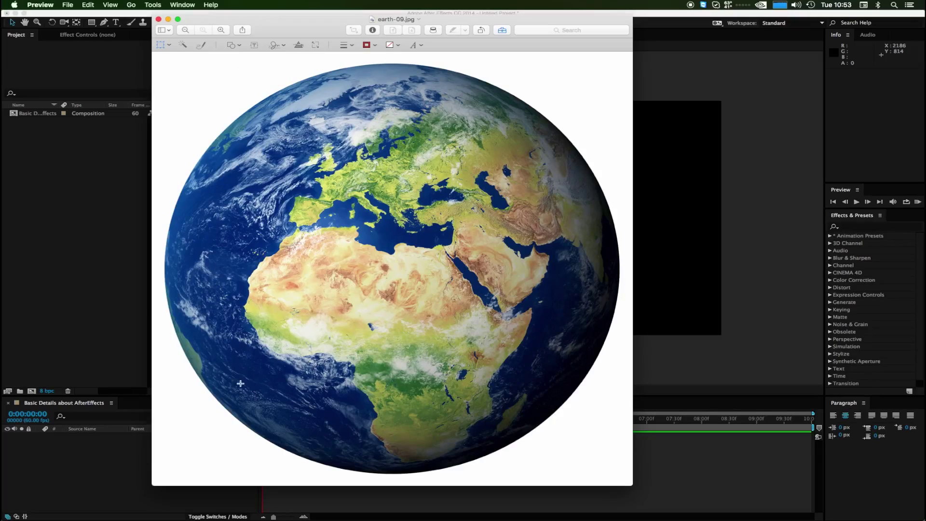
pyautogui.click(182, 45)
pyautogui.moveTo(291, 167); pyautogui.dragTo(348, 198)
pyautogui.click(442, 44)
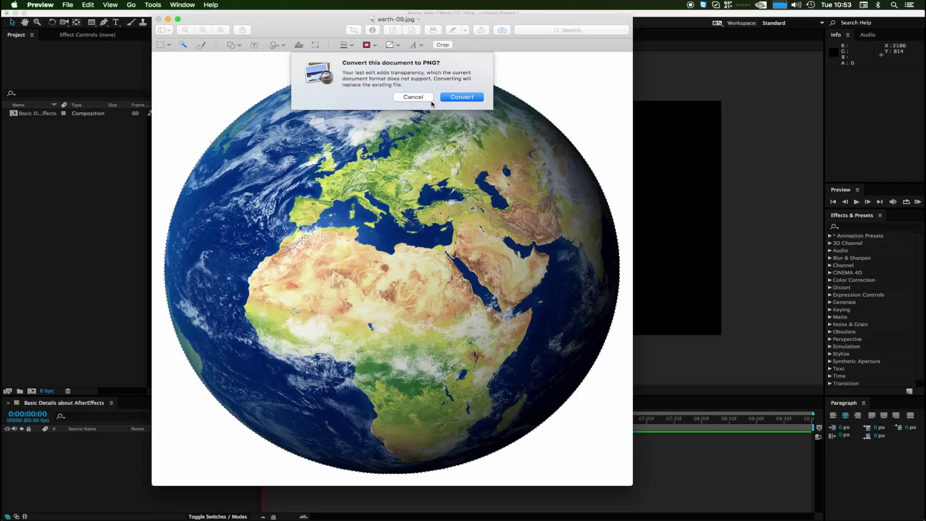
pyautogui.click(455, 97)
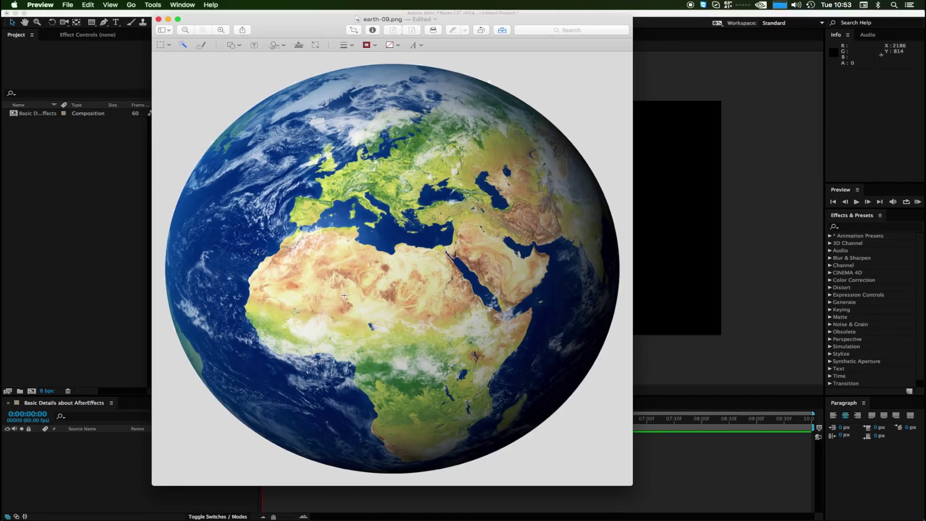
# Close the edited image, reopen earth-09.png, and move its window to the middle of the display
pyautogui.click(159, 19)
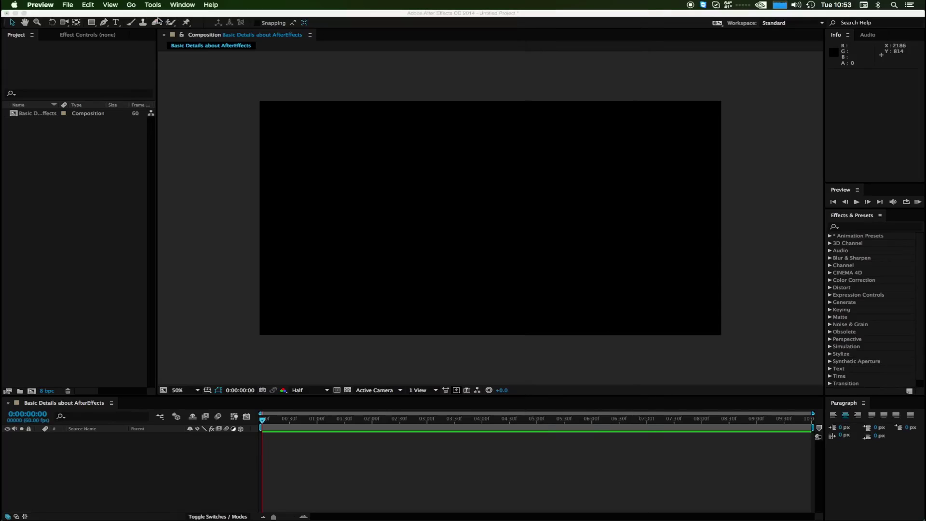
pyautogui.hotkey('ctrl', 'Up')
pyautogui.hotkey('ctrl', 'Up')
pyautogui.hotkey('ctrl', 'Up')
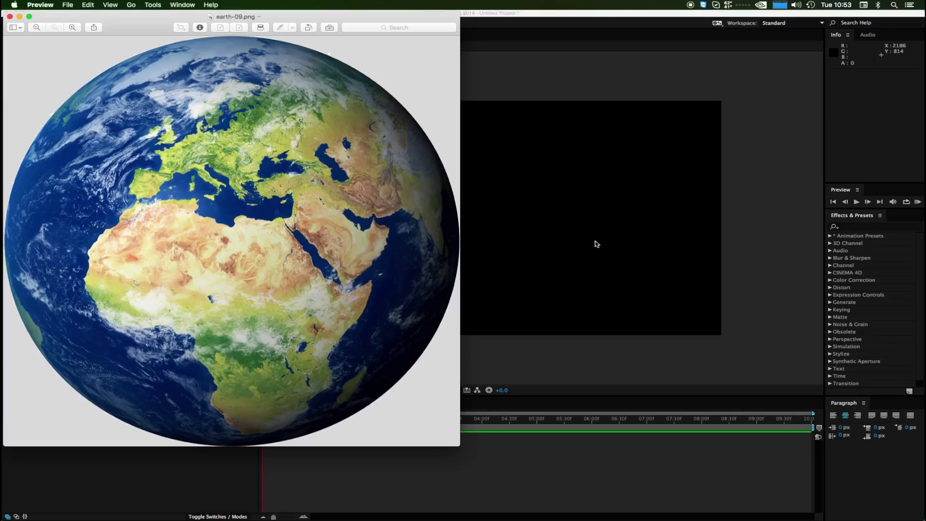
pyautogui.moveTo(349, 11); pyautogui.dragTo(582, 40)
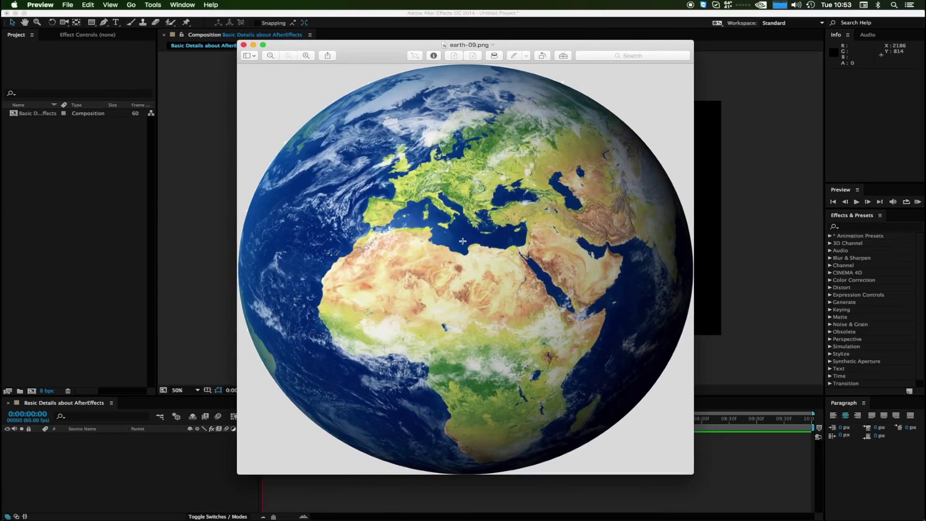
# Show the markup tools, make a rectangular selection around the globe's left half, and copy it
pyautogui.click(255, 56)
pyautogui.click(354, 80)
pyautogui.click(563, 56)
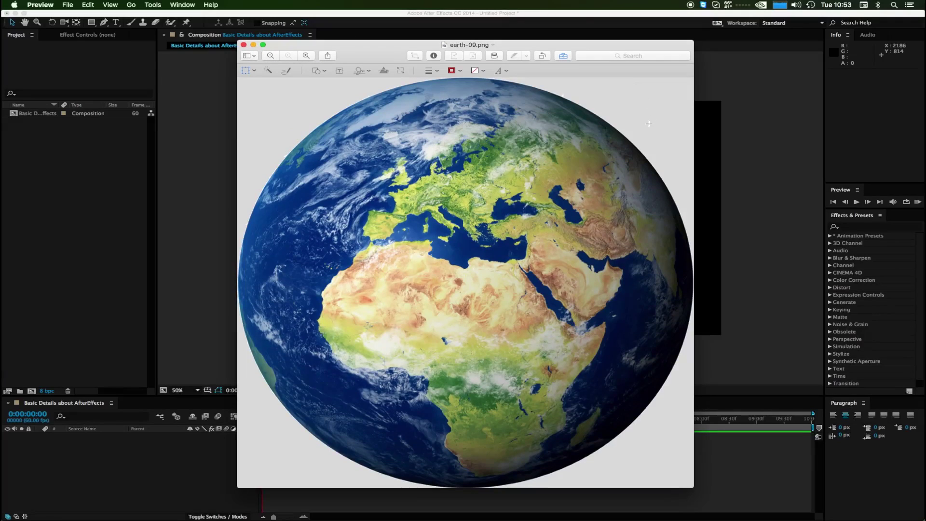
pyautogui.click(255, 71)
pyautogui.click(263, 85)
pyautogui.moveTo(239, 77); pyautogui.dragTo(474, 438)
pyautogui.click(310, 128)
pyautogui.press('super+c')
# Create a new image from the copied left half and position its window over the original
pyautogui.click(68, 5)
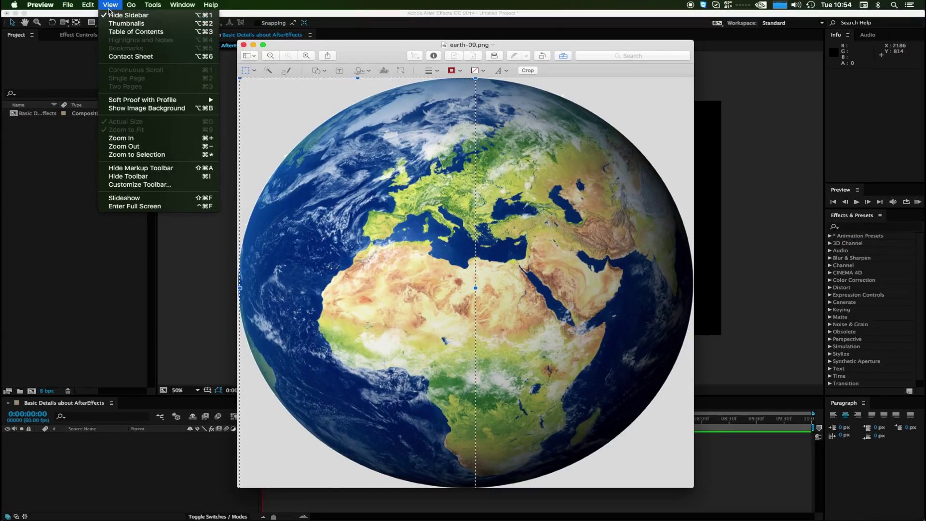
pyautogui.click(75, 16)
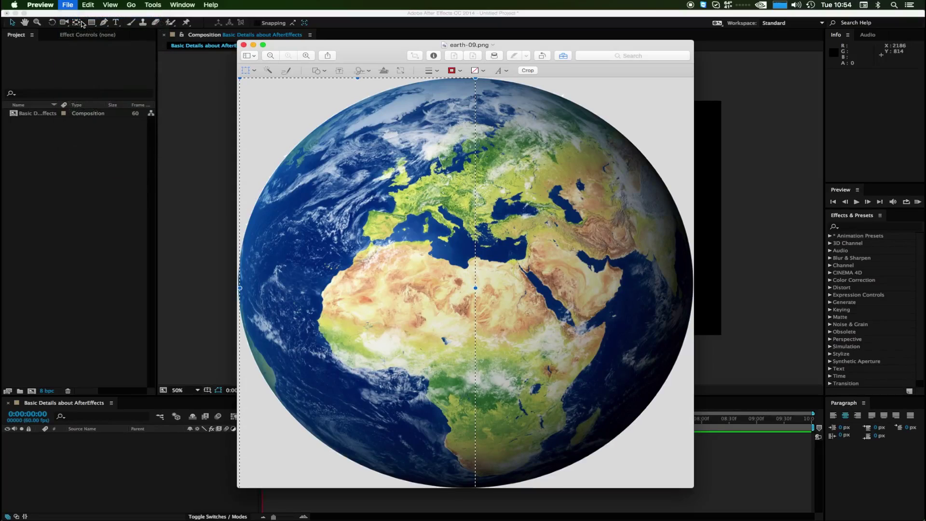
pyautogui.moveTo(220, 90); pyautogui.dragTo(423, 64)
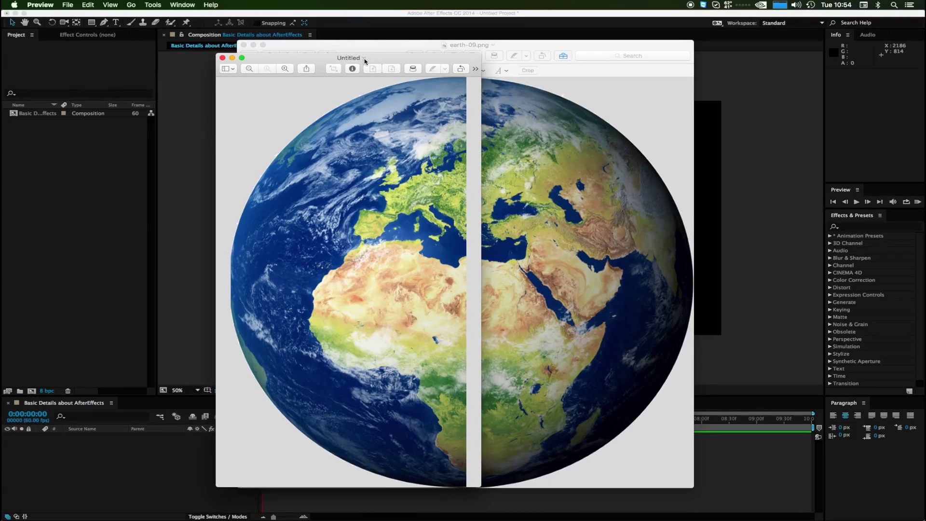
pyautogui.moveTo(365, 59); pyautogui.dragTo(464, 78)
pyautogui.click(433, 62)
pyautogui.click(500, 66)
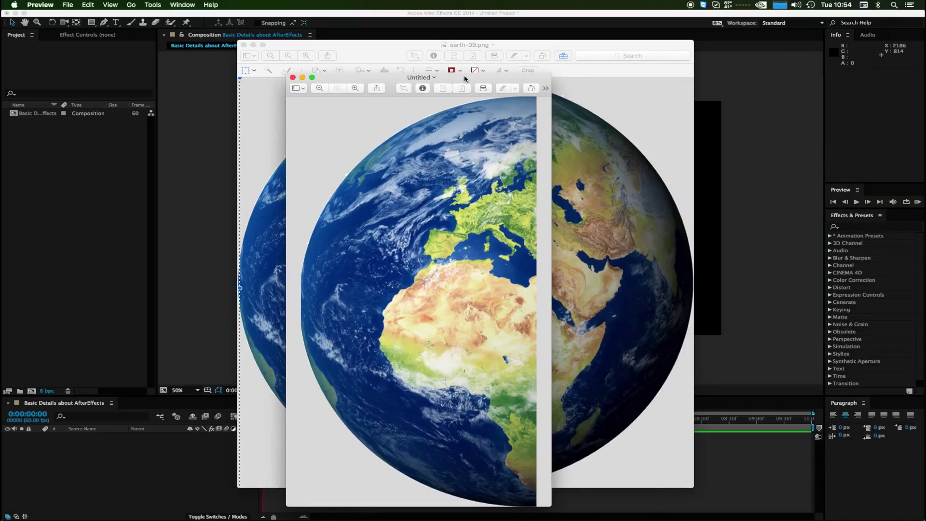
# Name the new half-globe image "Left" and close its window
pyautogui.click(428, 79)
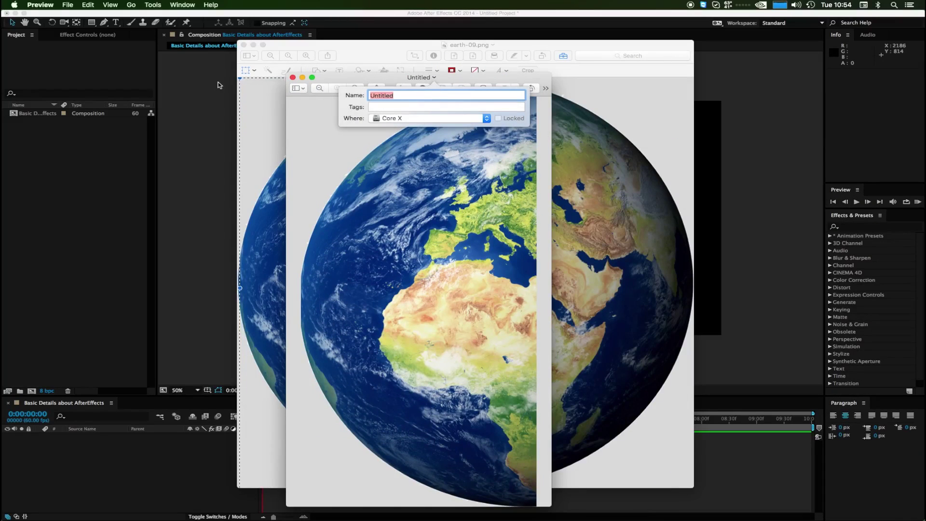
pyautogui.write('Left')
pyautogui.press('Return')
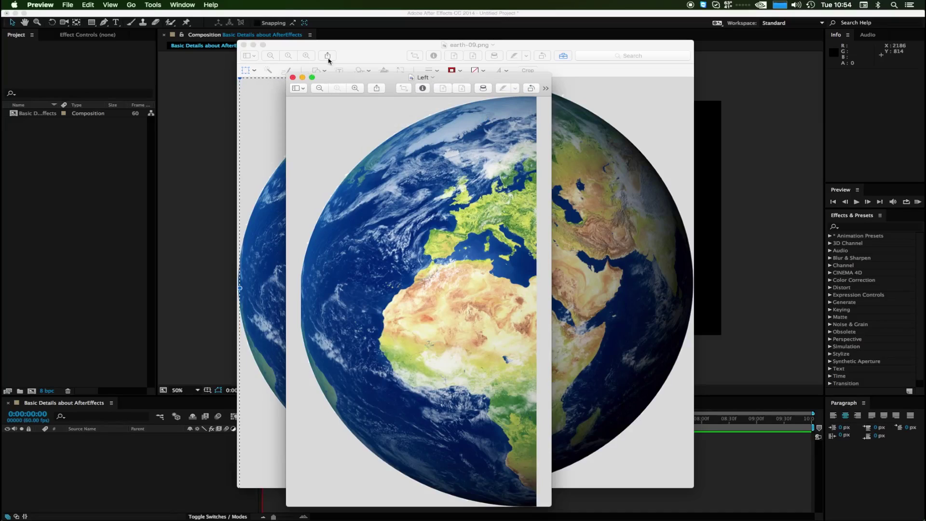
pyautogui.click(293, 77)
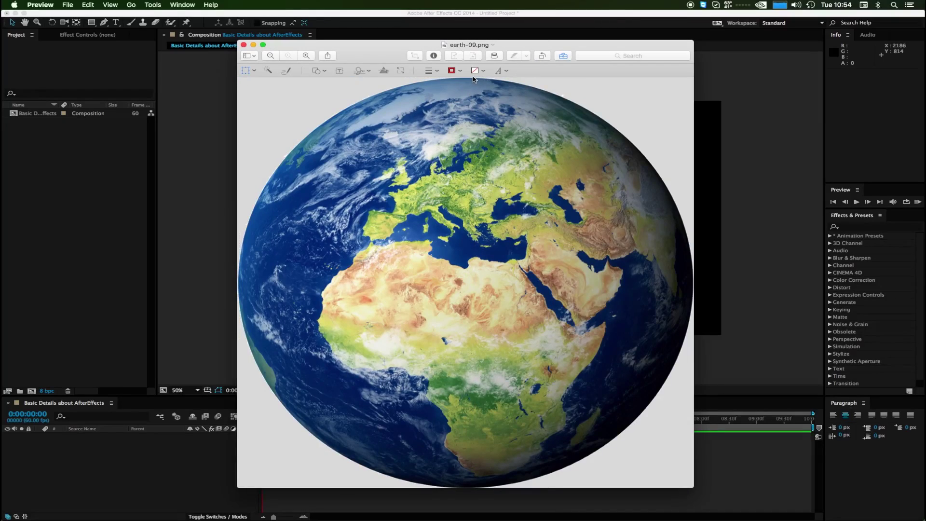
# Make a rectangular selection around the right half of the globe in earth-09.png
pyautogui.moveTo(479, 105); pyautogui.dragTo(713, 506)
pyautogui.click(68, 5)
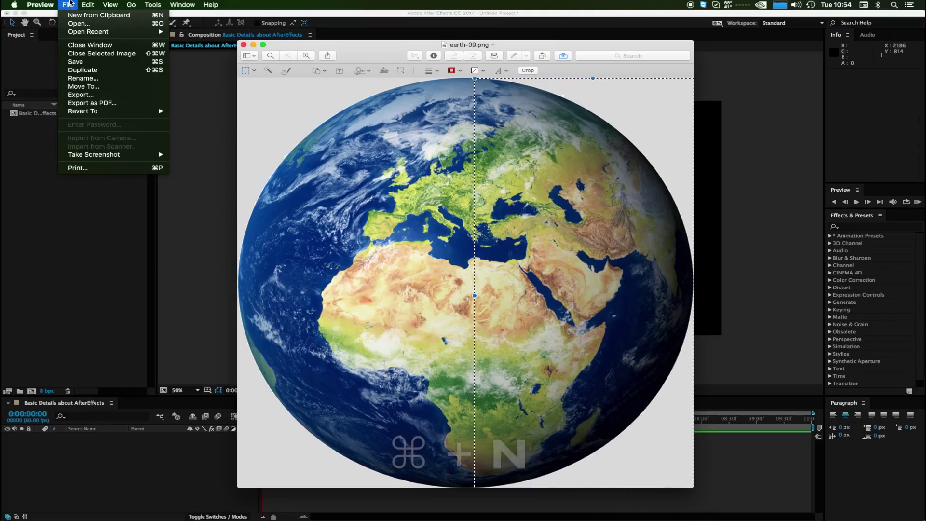
pyautogui.click(97, 16)
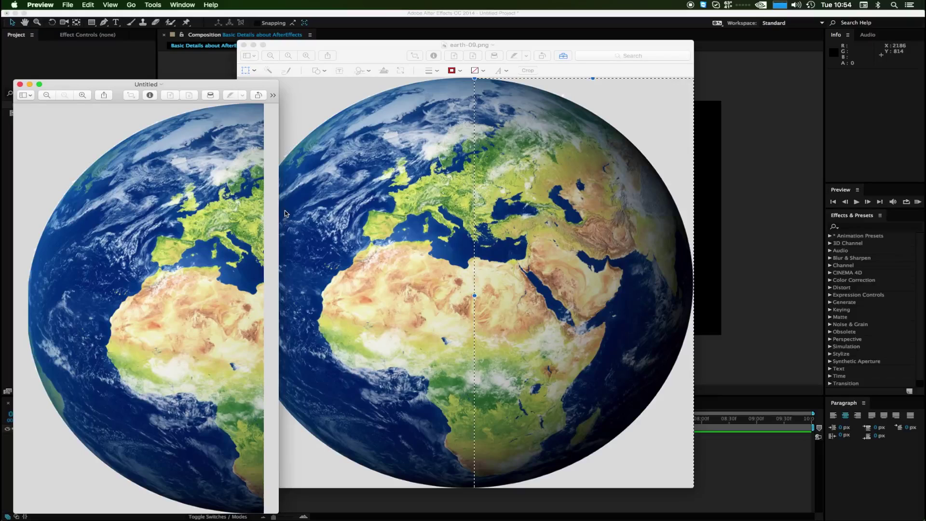
pyautogui.moveTo(284, 214); pyautogui.dragTo(411, 213)
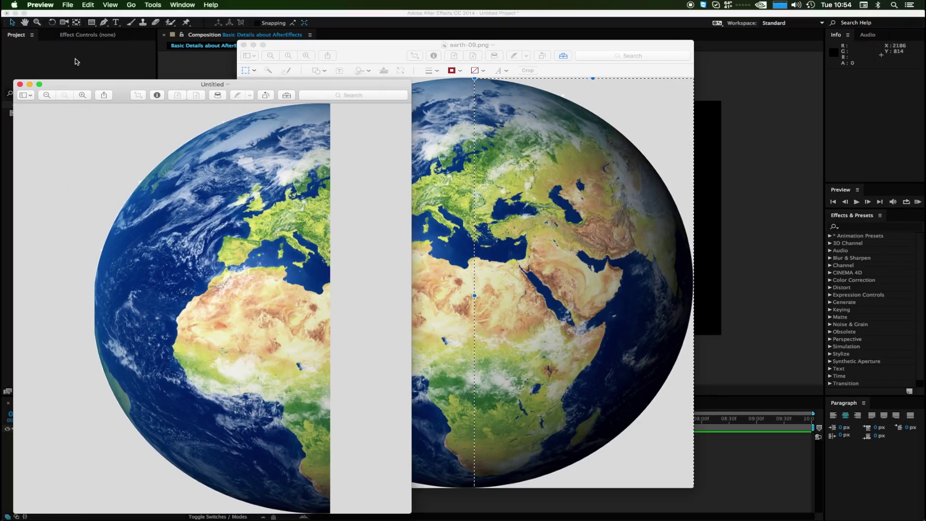
pyautogui.click(21, 84)
# Copy the selected right half of earth-09.png, create a new image from it and position its window over the original
pyautogui.click(183, 245)
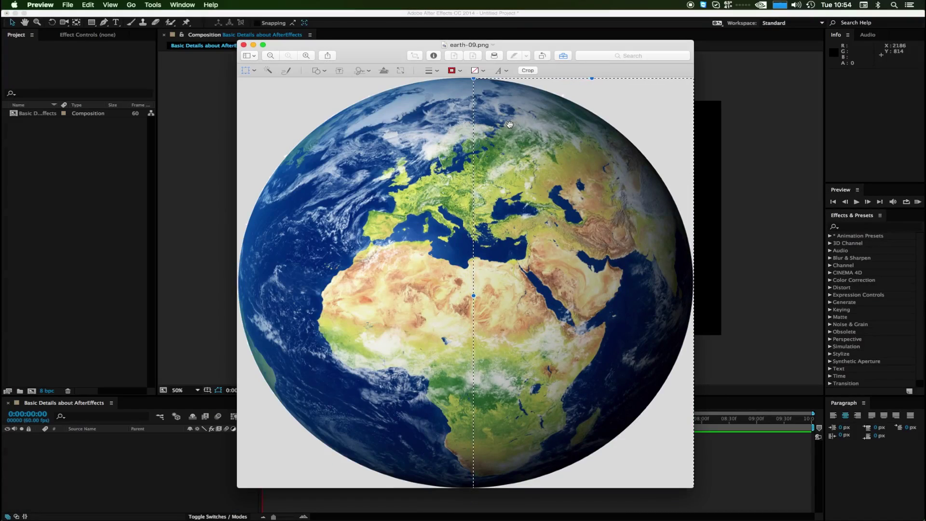
pyautogui.click(40, 4)
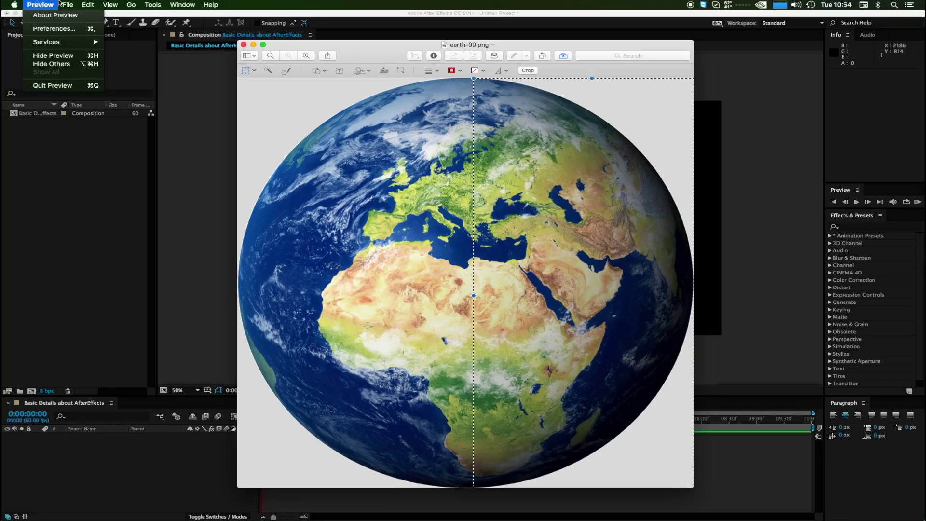
pyautogui.click(69, 13)
pyautogui.press('super+c')
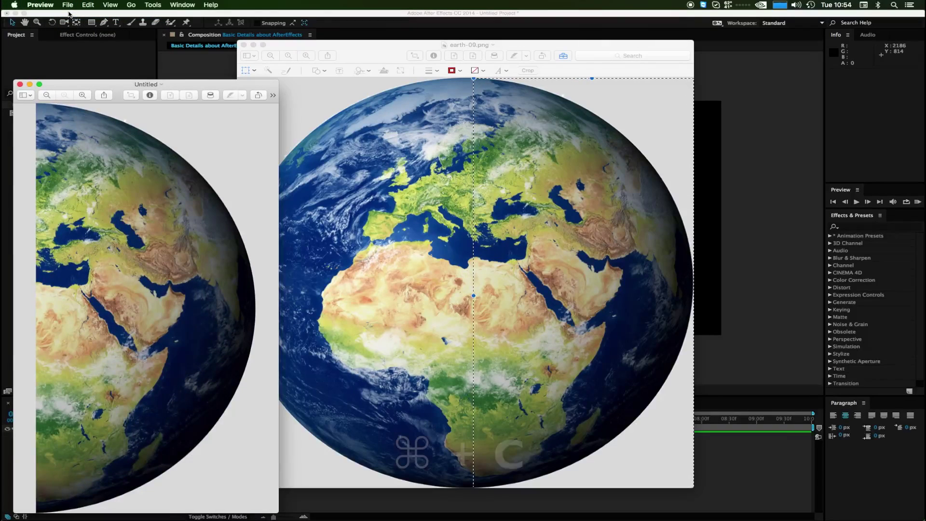
pyautogui.moveTo(196, 82); pyautogui.dragTo(461, 44)
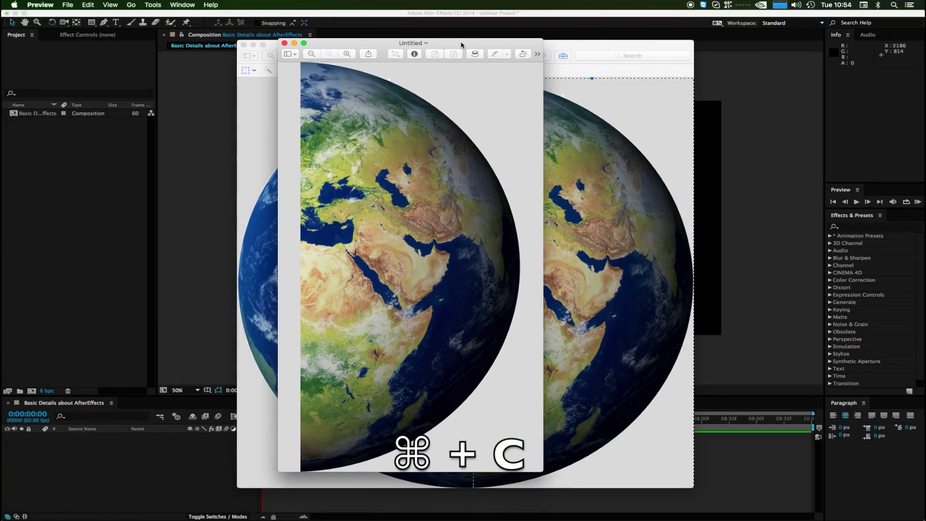
pyautogui.press('super+n')
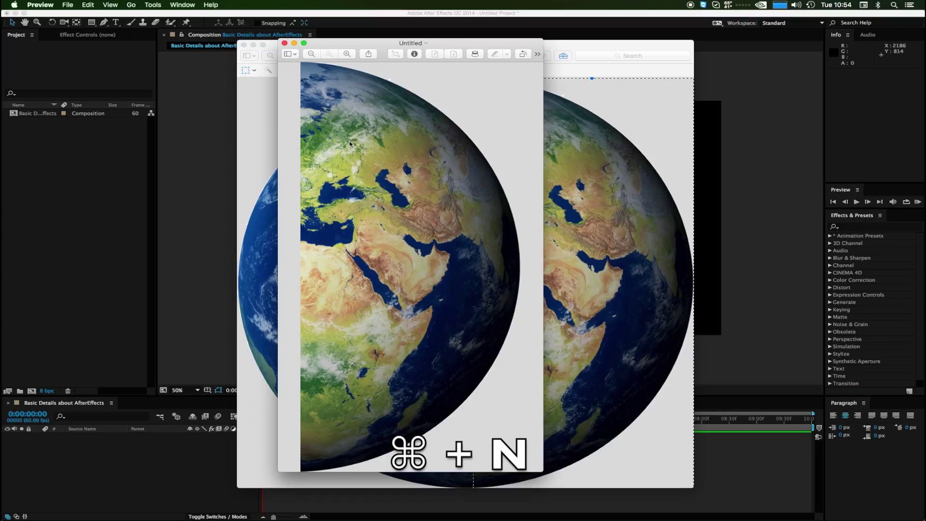
# Name the new half-globe image "Right" and close both it and earth-09.png
pyautogui.click(421, 44)
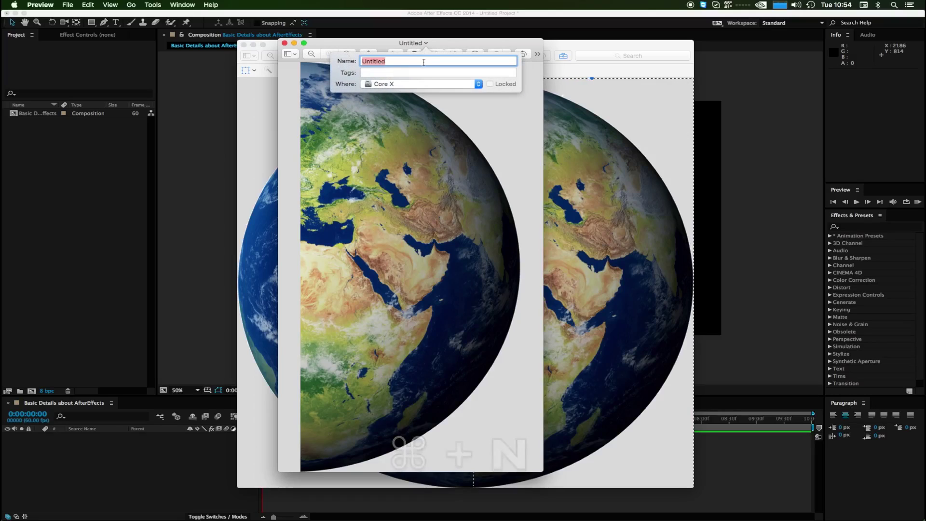
pyautogui.write('Right')
pyautogui.press('Return')
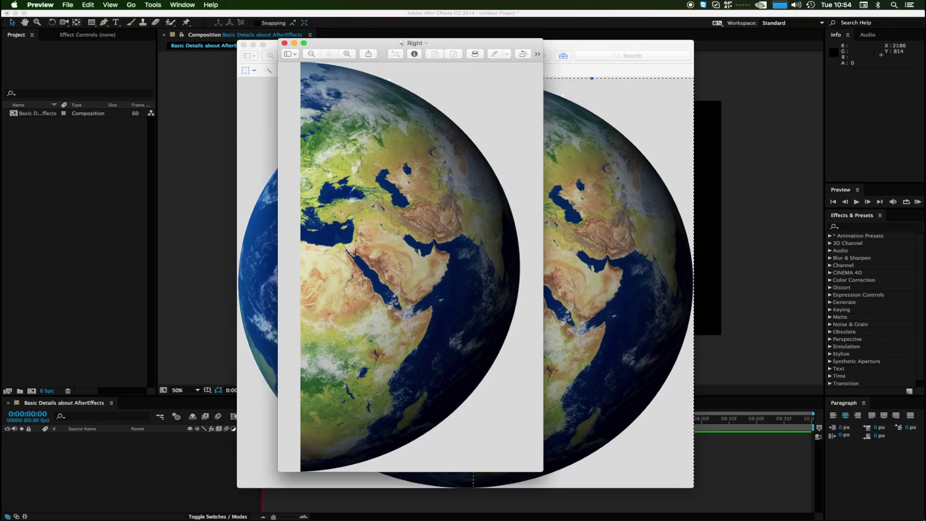
pyautogui.click(294, 43)
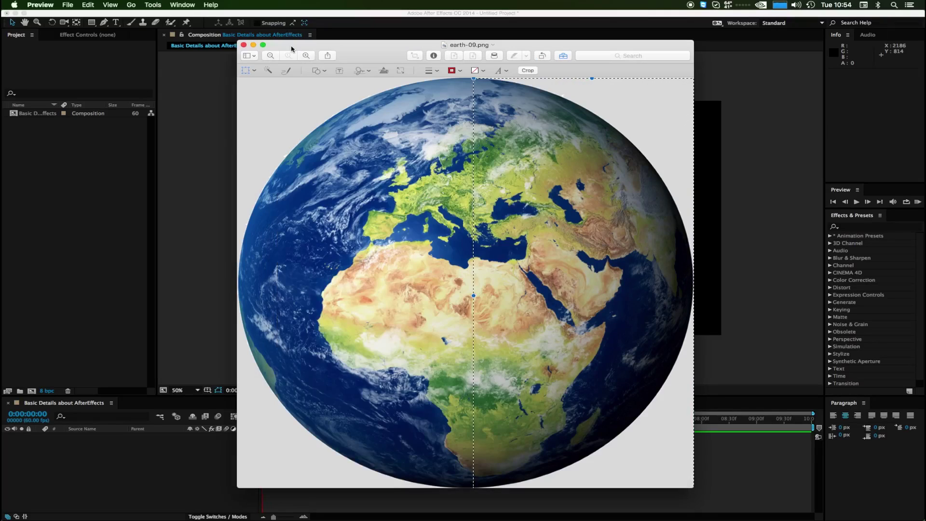
pyautogui.click(244, 45)
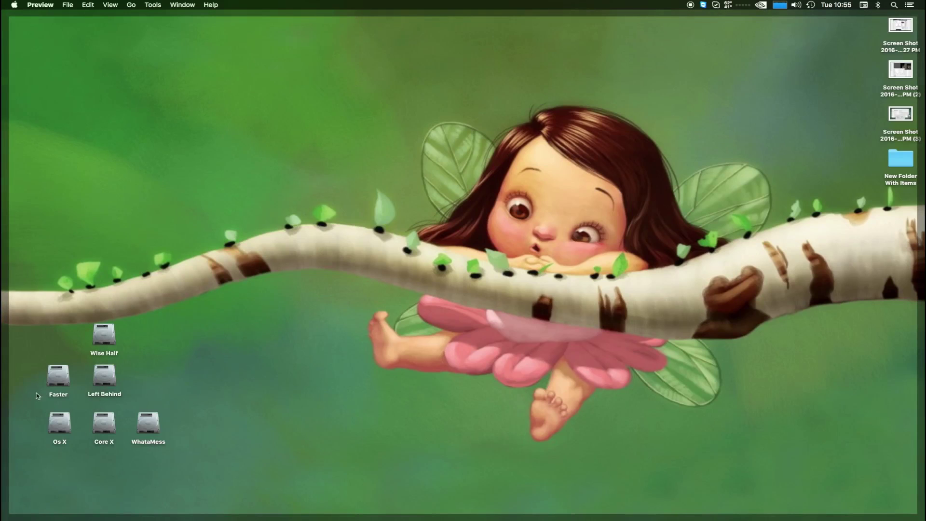
# Open the Core X drive in Finder and import the Left and Right images into the After Effects project
pyautogui.click(127, 439)
pyautogui.doubleClick(111, 416)
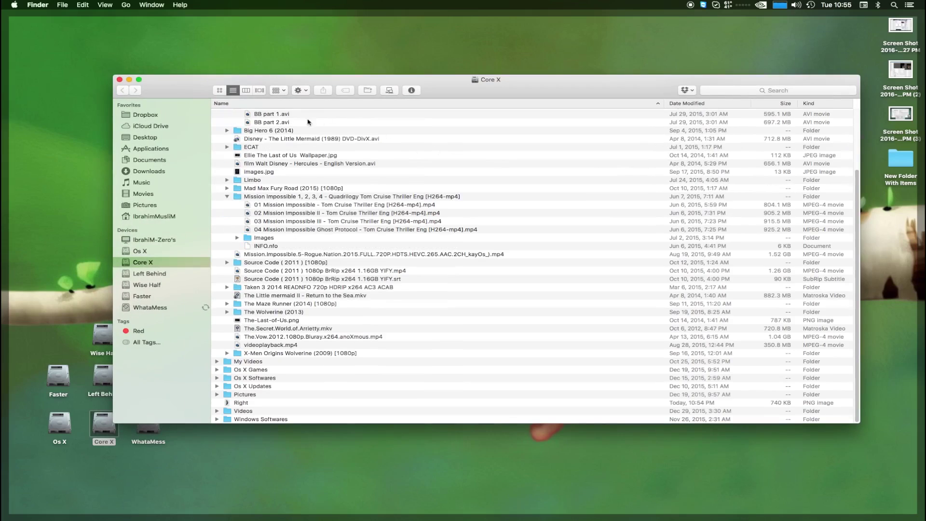
pyautogui.click(219, 90)
pyautogui.moveTo(490, 154); pyautogui.dragTo(57, 199)
pyautogui.click(136, 115)
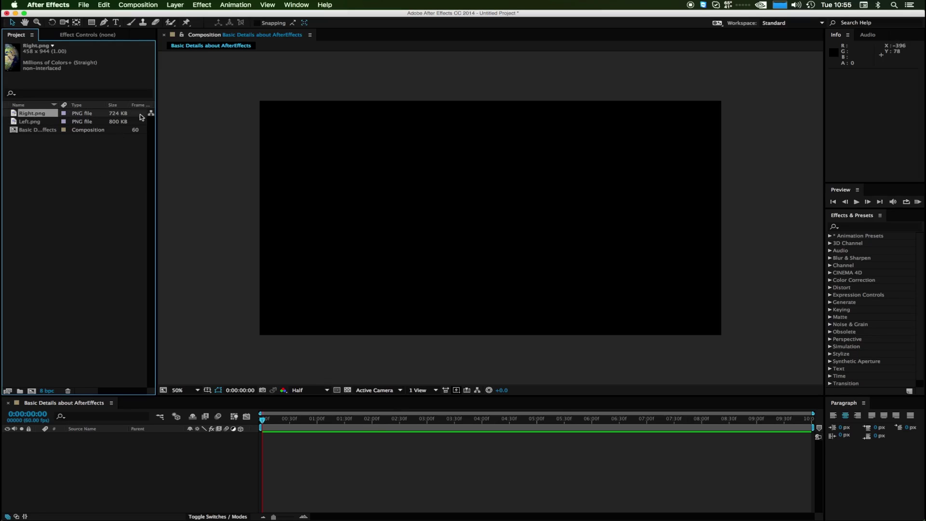
# Add Right.png and Left.png to the composition's timeline and enlarge the timeline area
pyautogui.moveTo(66, 116); pyautogui.dragTo(171, 464)
pyautogui.click(91, 122)
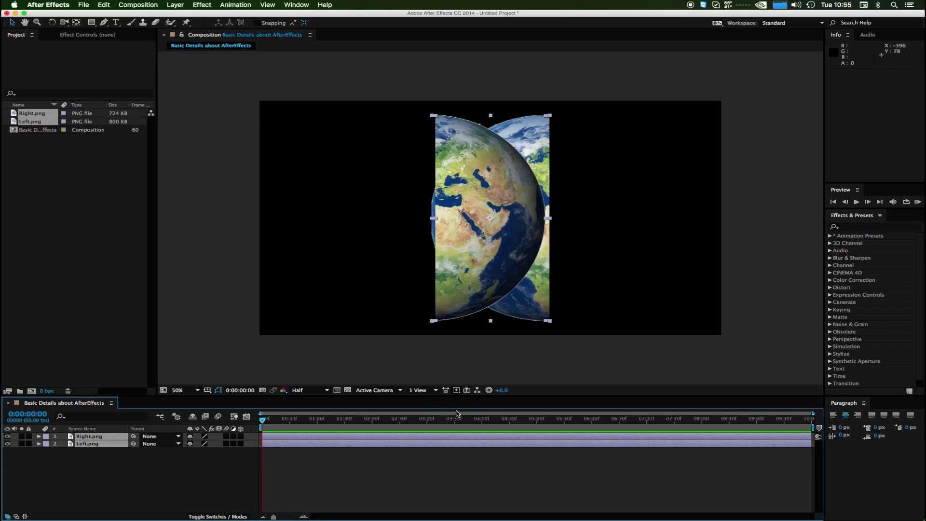
pyautogui.moveTo(457, 396); pyautogui.dragTo(459, 341)
pyautogui.click(605, 233)
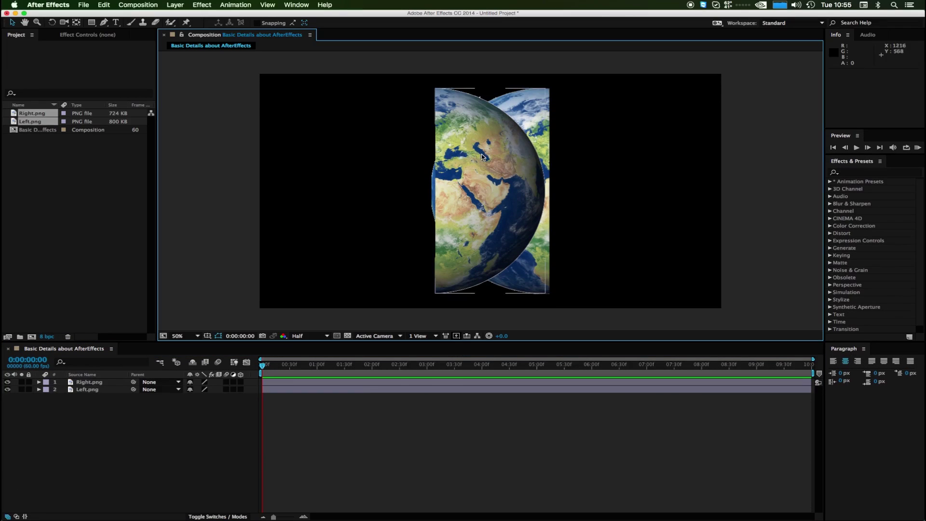
# Move the Left.png and Right.png layers side by side to form a complete globe, with Right.png at about 1202, 538
pyautogui.moveTo(491, 155); pyautogui.dragTo(643, 153)
pyautogui.moveTo(473, 138); pyautogui.dragTo(361, 136)
pyautogui.moveTo(668, 148); pyautogui.dragTo(607, 150)
pyautogui.moveTo(397, 147); pyautogui.dragTo(454, 150)
pyautogui.moveTo(584, 143); pyautogui.dragTo(555, 144)
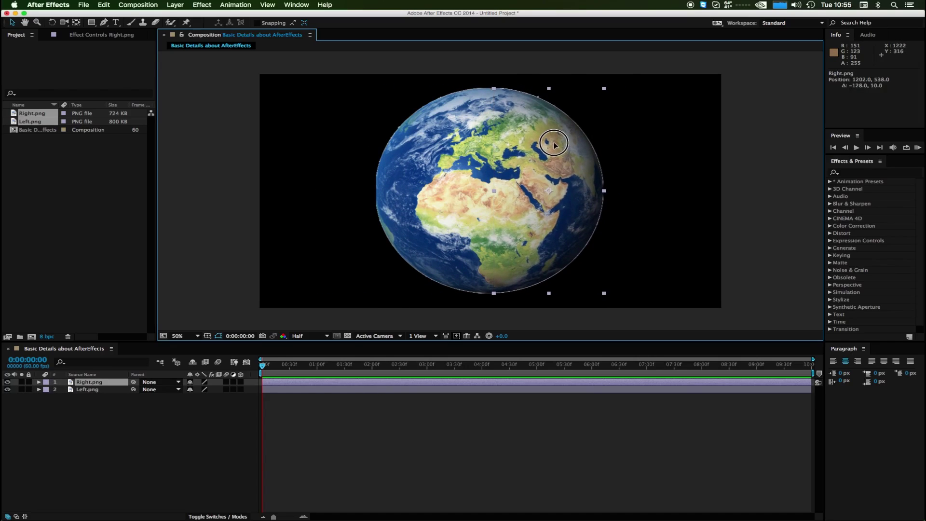
pyautogui.click(687, 170)
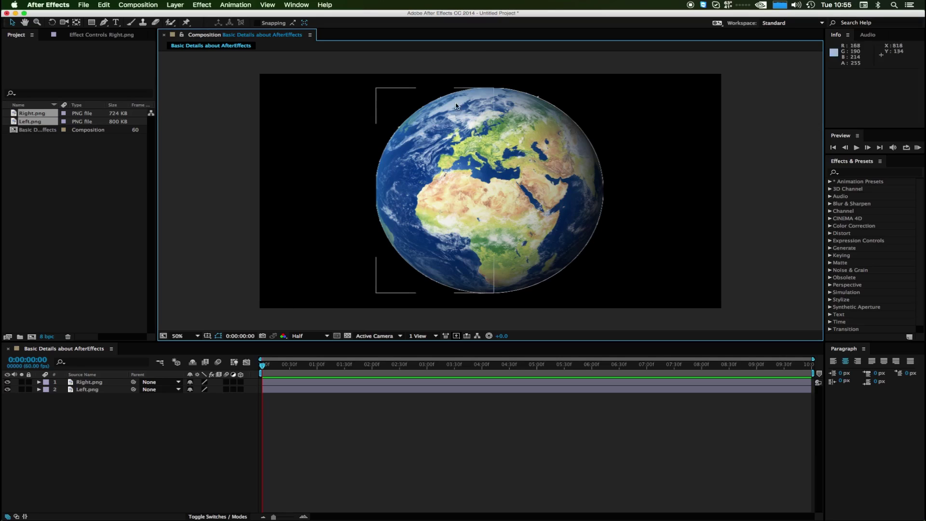
pyautogui.click(94, 202)
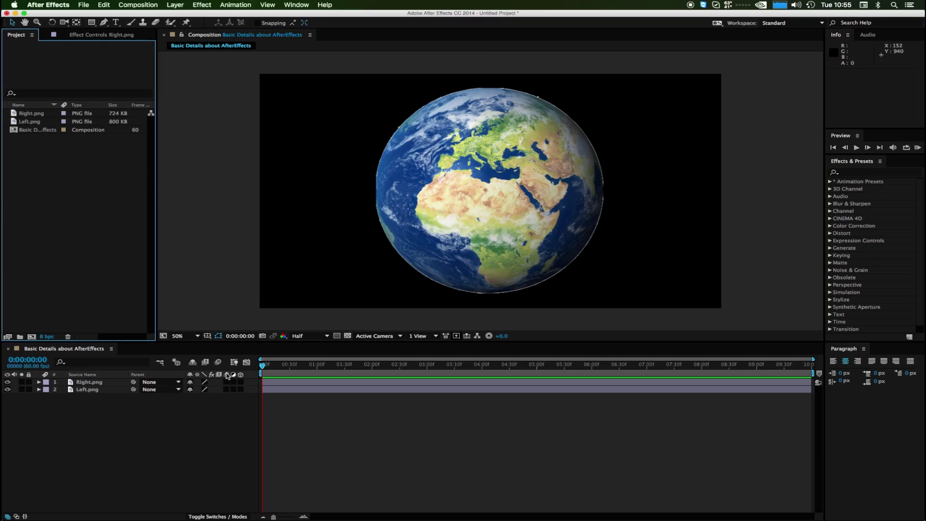
pyautogui.click(139, 445)
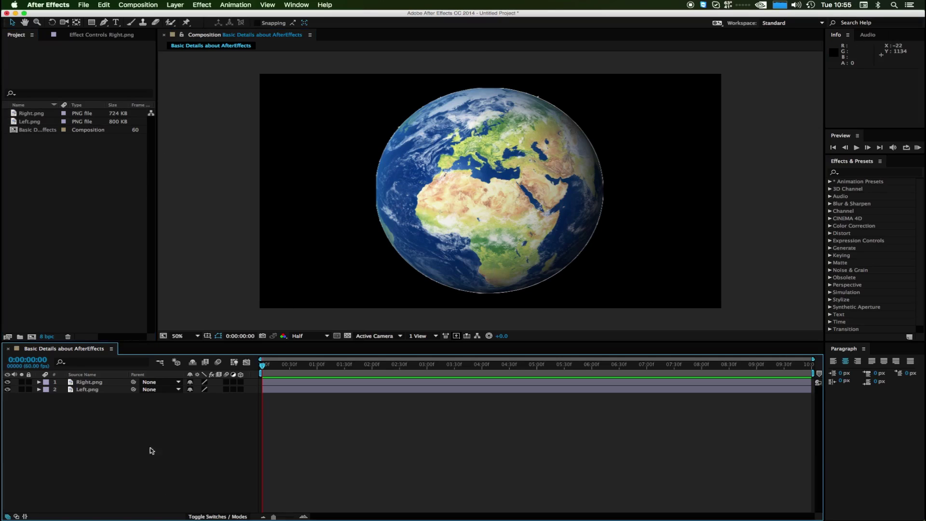
pyautogui.rightClick(78, 412)
pyautogui.click(66, 414)
pyautogui.click(328, 170)
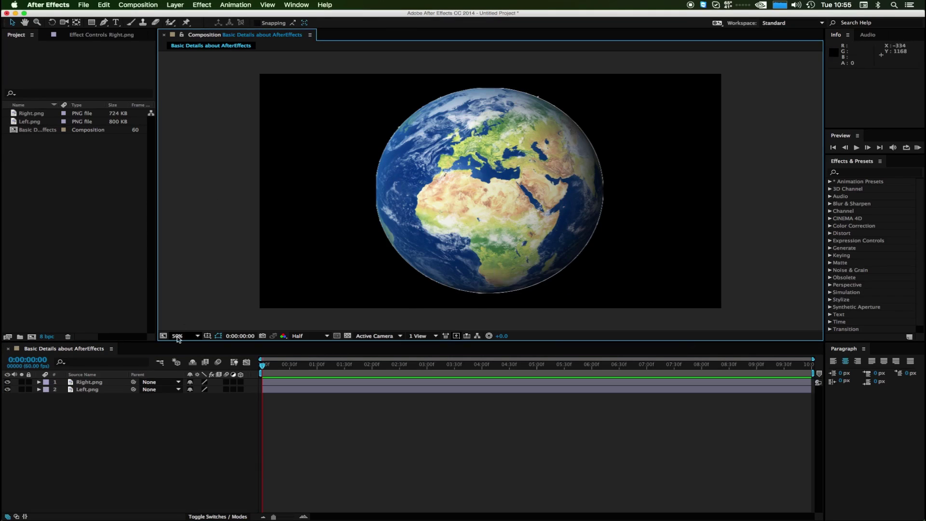
pyautogui.rightClick(151, 418)
pyautogui.moveTo(202, 424)
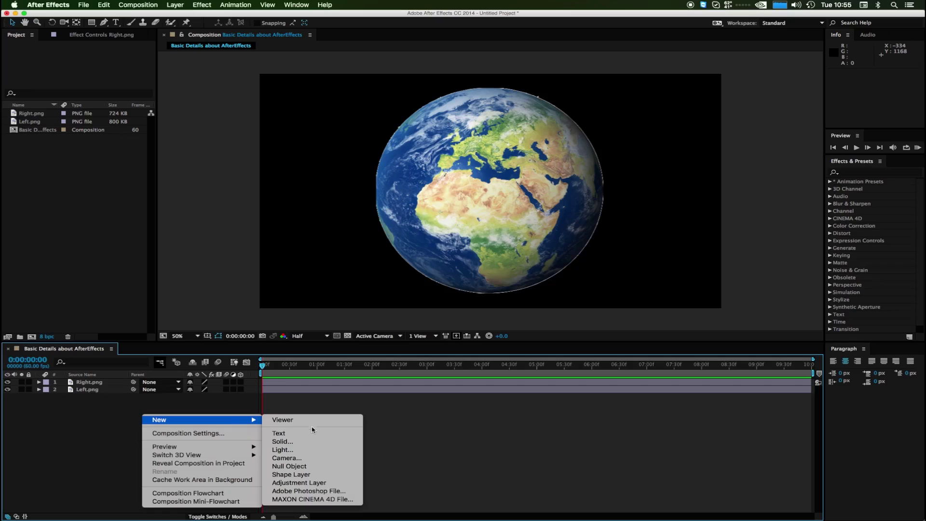
pyautogui.click(310, 441)
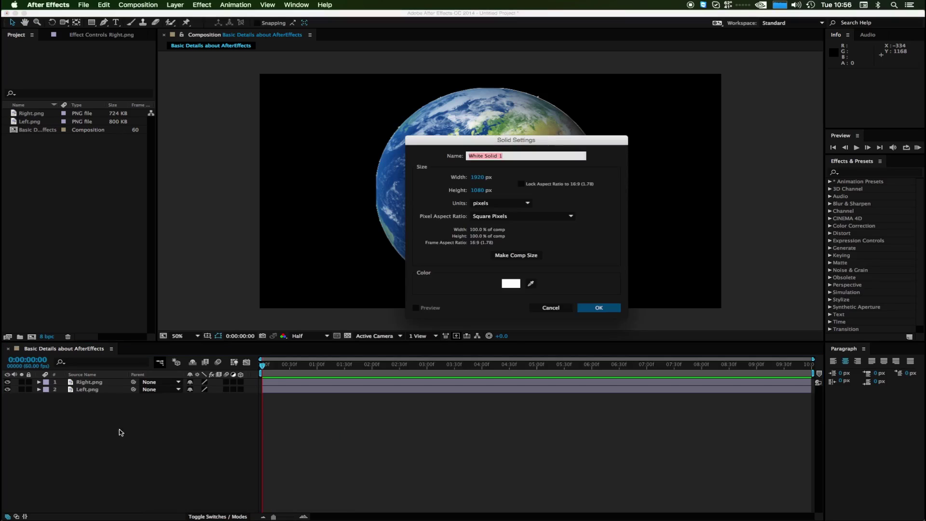
pyautogui.click(550, 308)
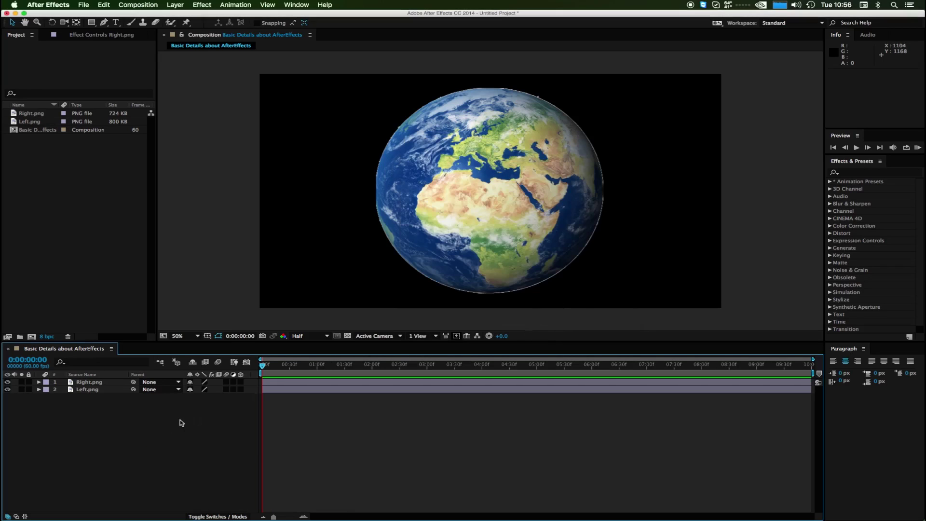
# Create a white 1920 × 1080 px solid layer and place it beneath both globe halves in the layer stack
pyautogui.rightClick(180, 423)
pyautogui.rightClick(47, 403)
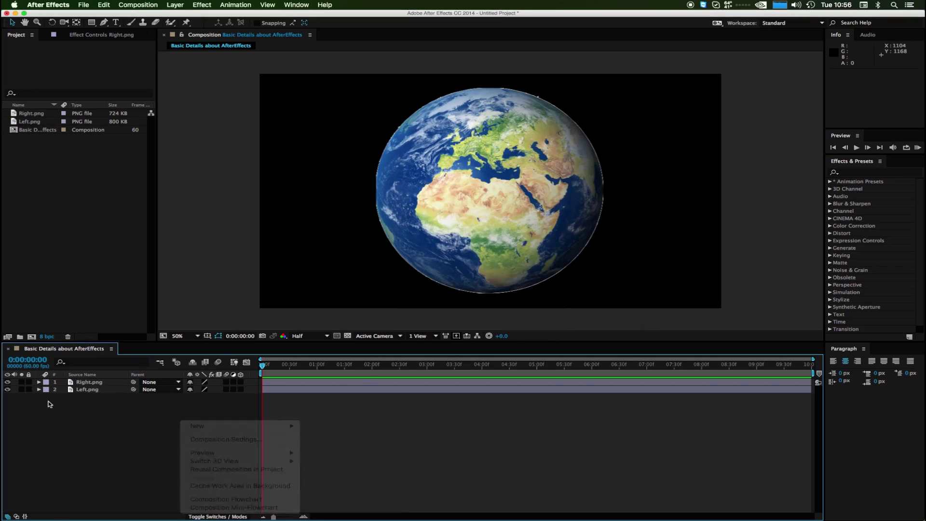
pyautogui.moveTo(69, 410)
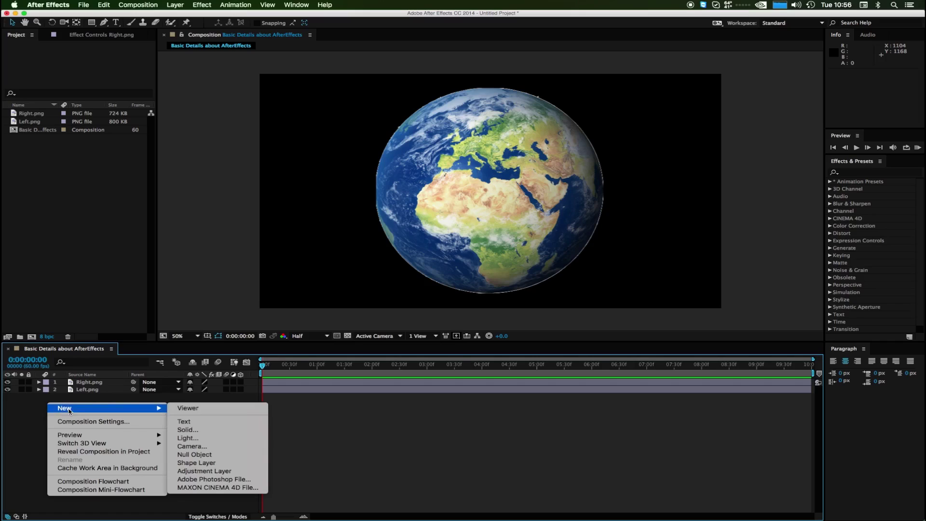
pyautogui.click(195, 431)
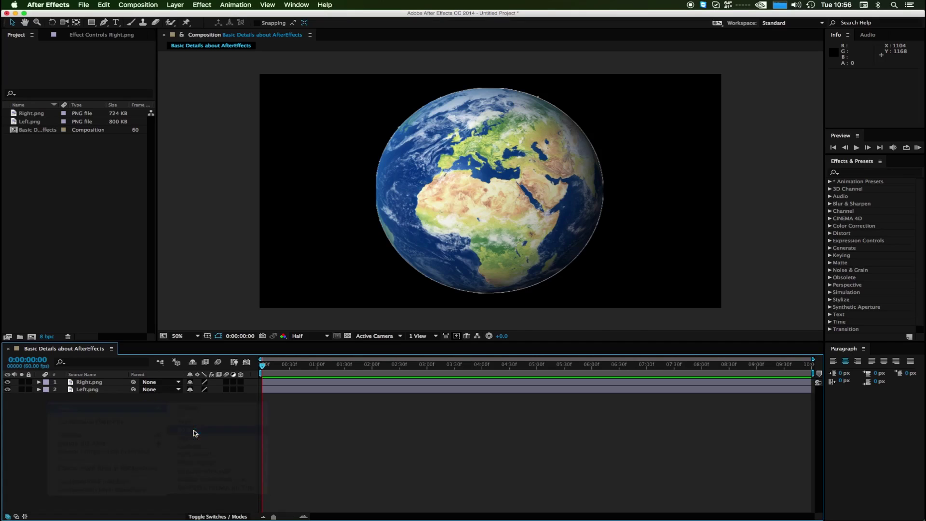
pyautogui.click(517, 285)
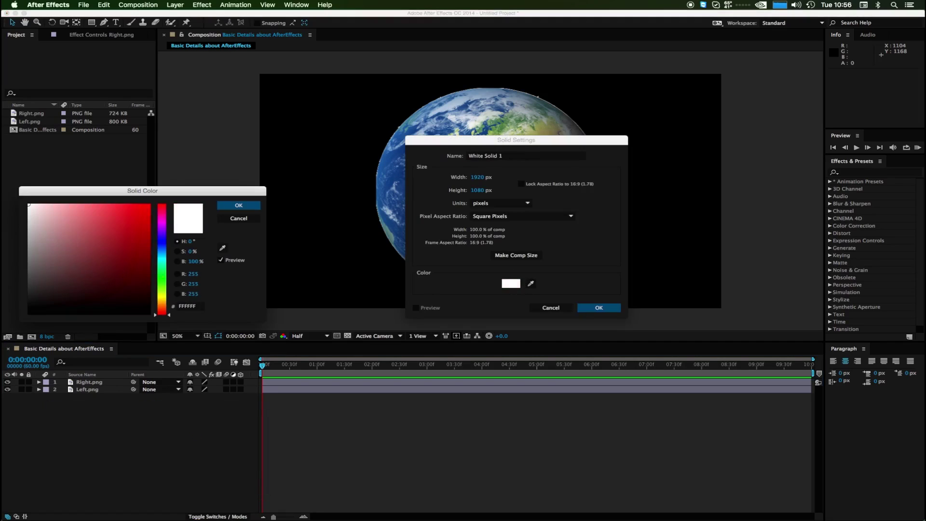
pyautogui.click(238, 206)
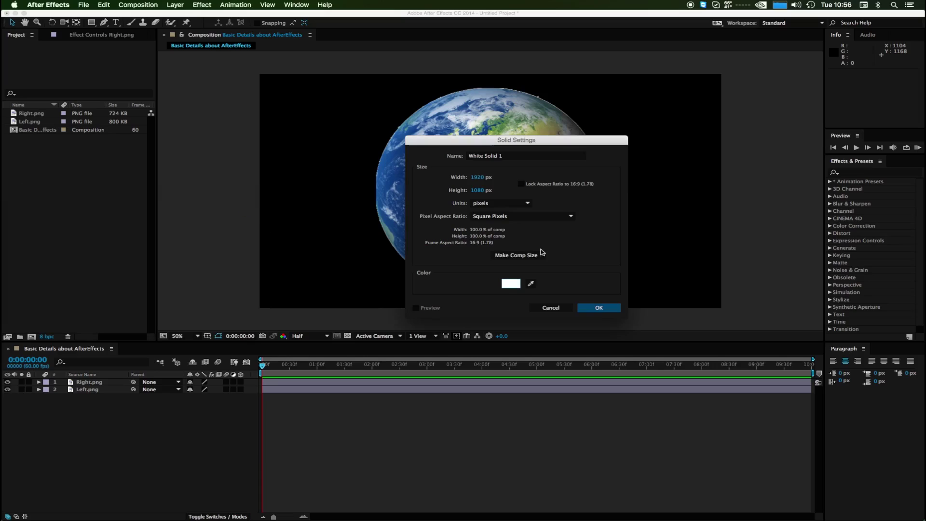
pyautogui.click(599, 311)
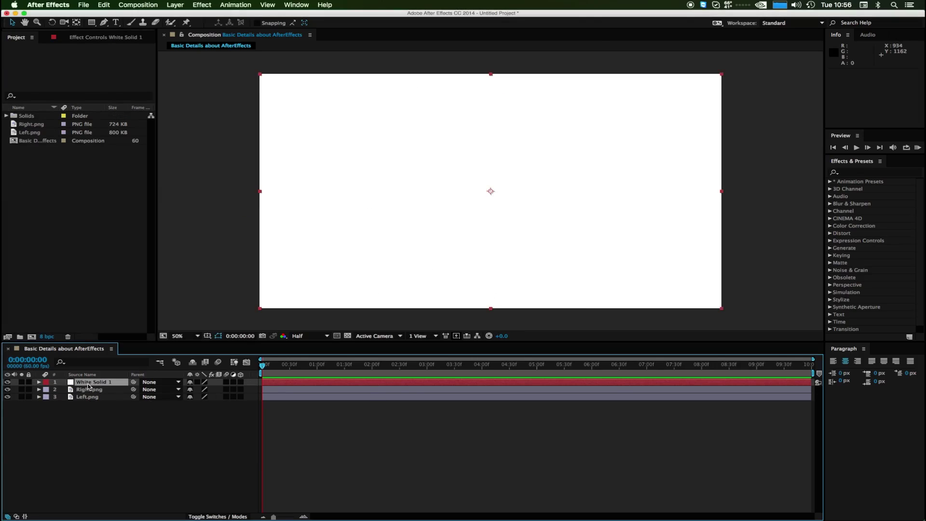
pyautogui.moveTo(88, 386)
pyautogui.mouseDown()
pyautogui.moveTo(384, 239)
pyautogui.moveTo(91, 401)
pyautogui.mouseUp()
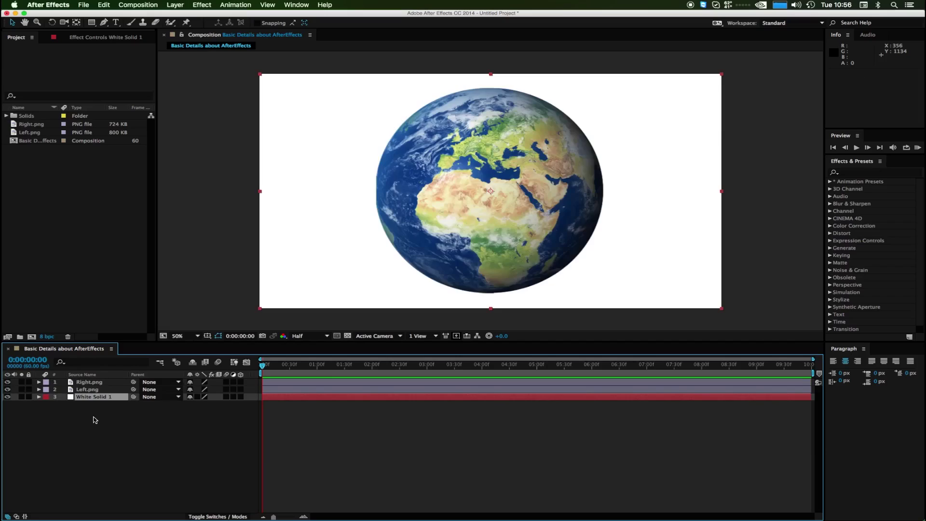
# Select the Right.png and Left.png layers together and scale them down to about 55%
pyautogui.click(450, 183)
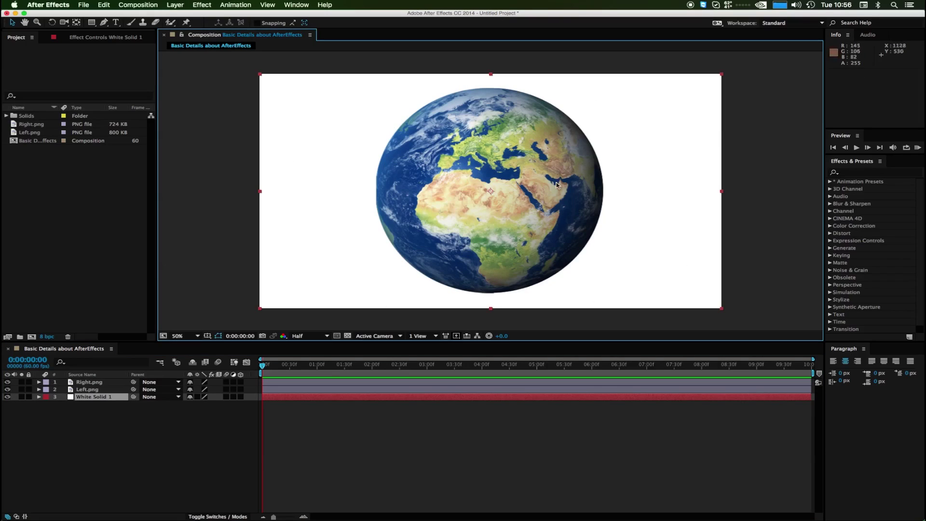
pyautogui.click(79, 389)
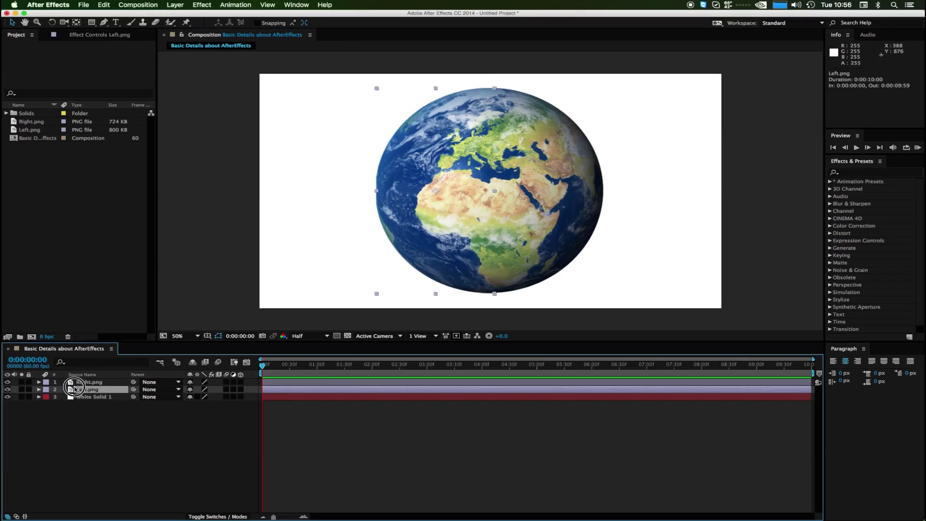
pyautogui.click(99, 382)
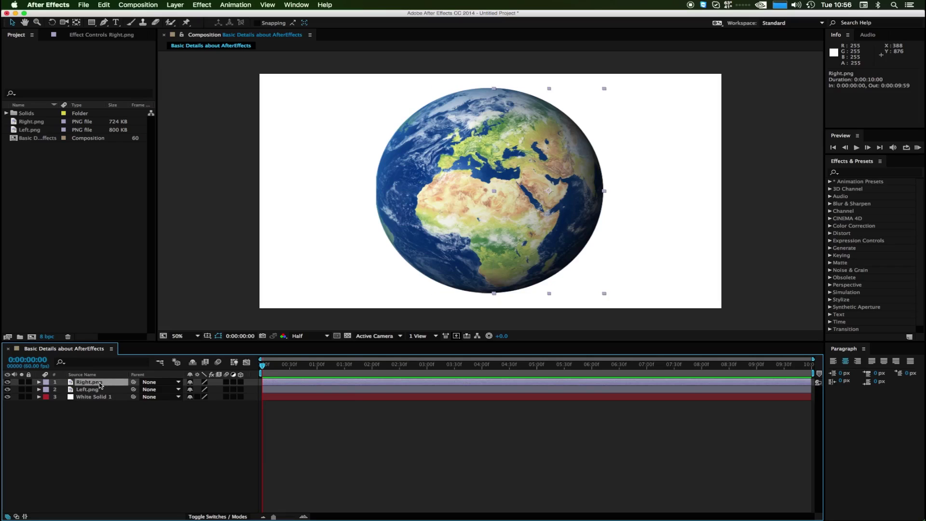
pyautogui.keyDown('shift'); pyautogui.click(99, 389); pyautogui.keyUp('shift')
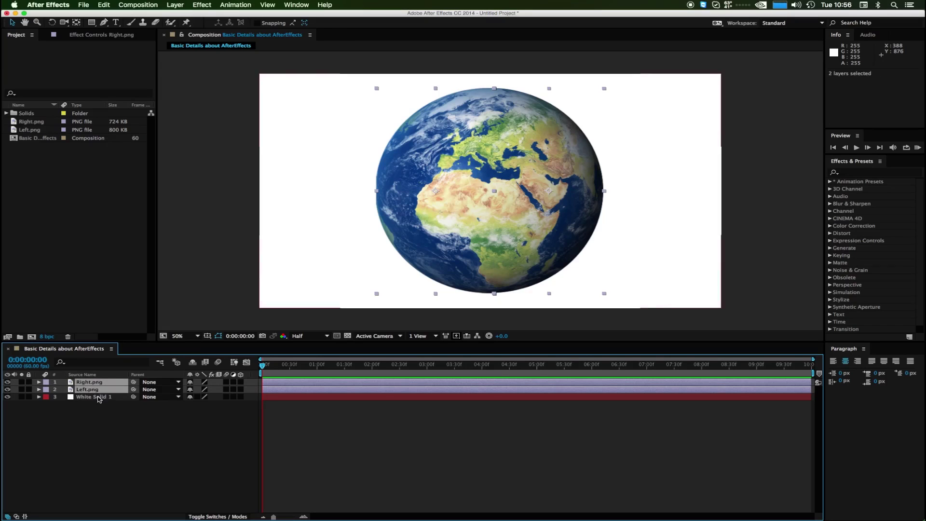
pyautogui.moveTo(604, 88); pyautogui.dragTo(582, 136)
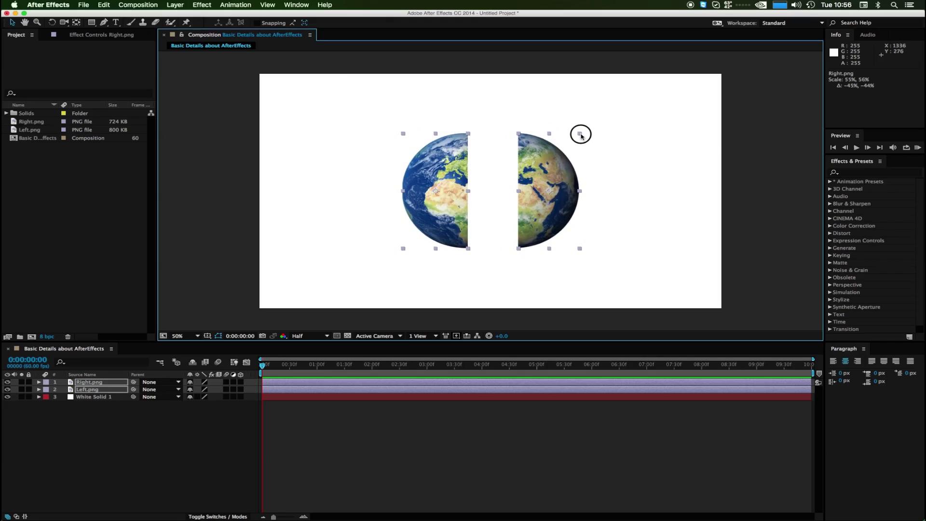
# Move the white solid to about 956, 544 to fill the frame and fit the composition view up to 100%
pyautogui.click(624, 164)
pyautogui.moveTo(544, 203)
pyautogui.mouseDown()
pyautogui.moveTo(521, 203)
pyautogui.moveTo(546, 205)
pyautogui.mouseUp()
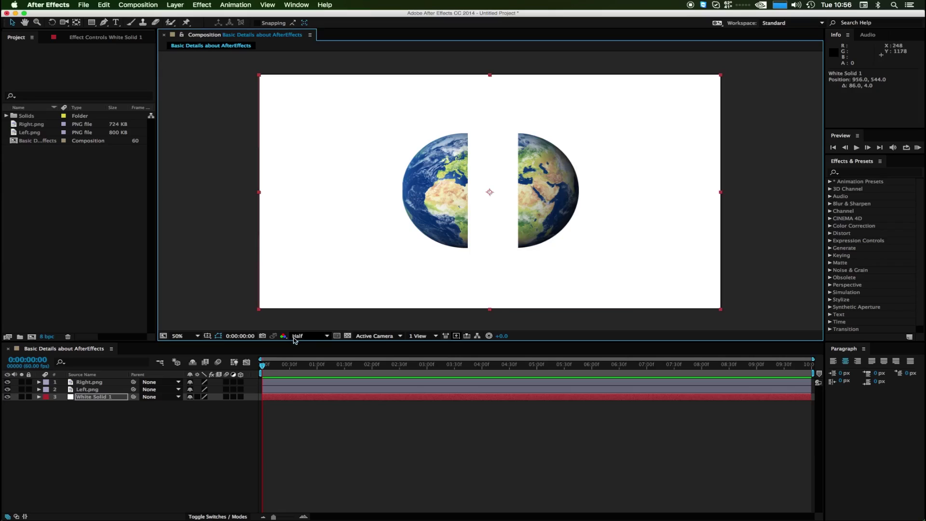
pyautogui.click(192, 336)
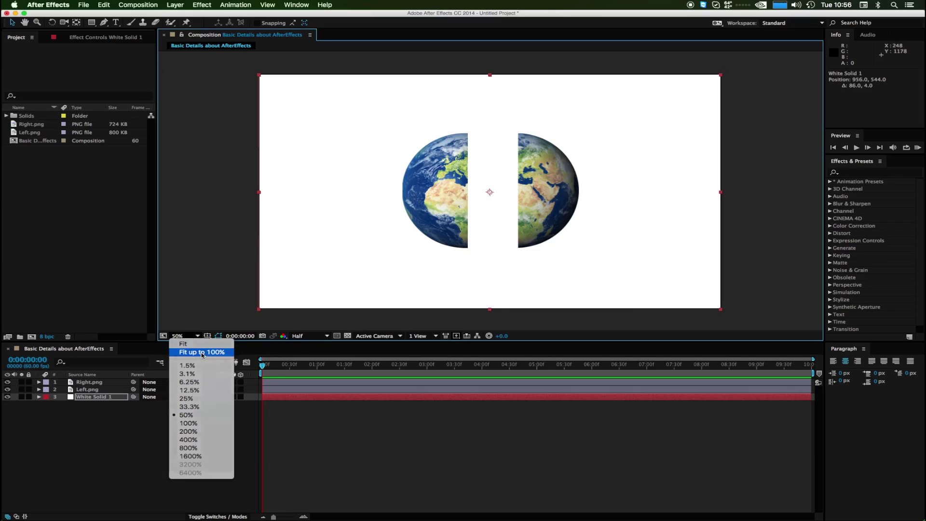
pyautogui.click(202, 352)
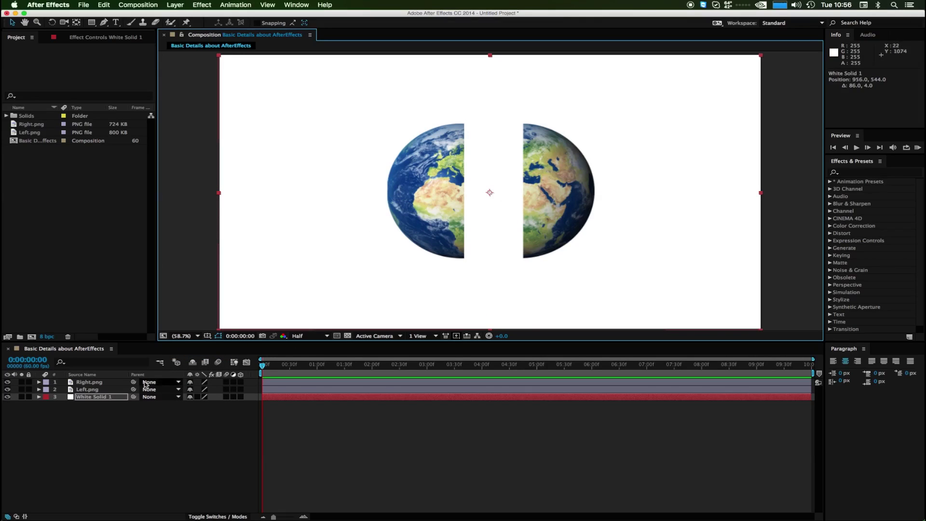
# Move Left.png to about 854, 545 and Right.png to about 1117, 545 to join the halves into a globe, and deselect all layers
pyautogui.click(87, 389)
pyautogui.click(90, 382)
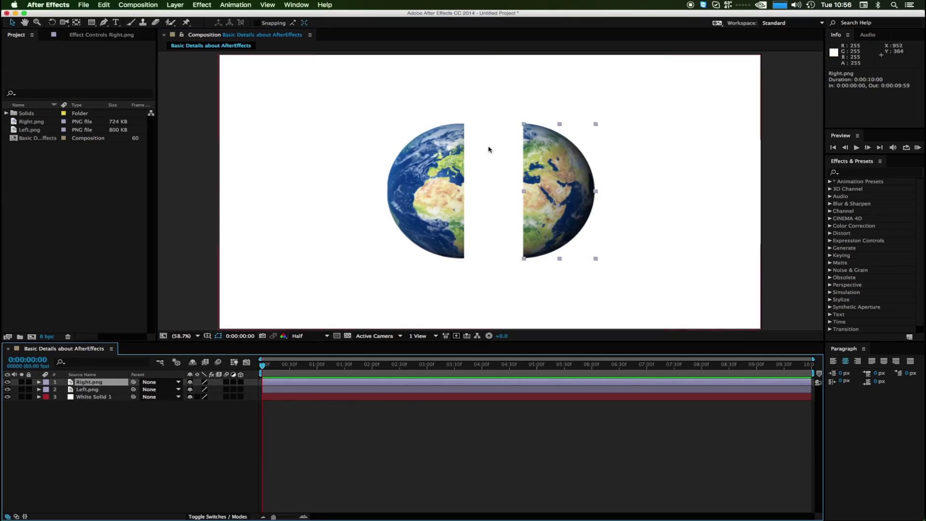
pyautogui.moveTo(436, 189); pyautogui.dragTo(471, 191)
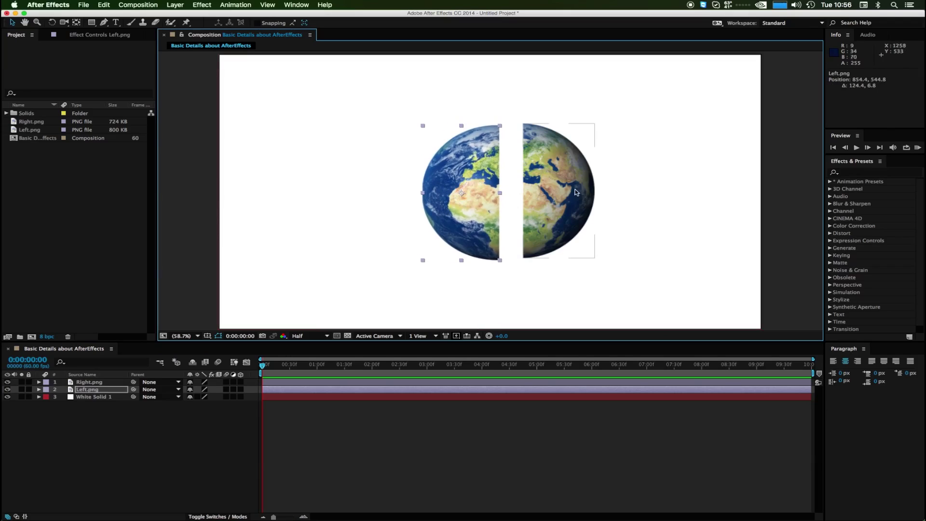
pyautogui.moveTo(575, 191); pyautogui.dragTo(534, 187)
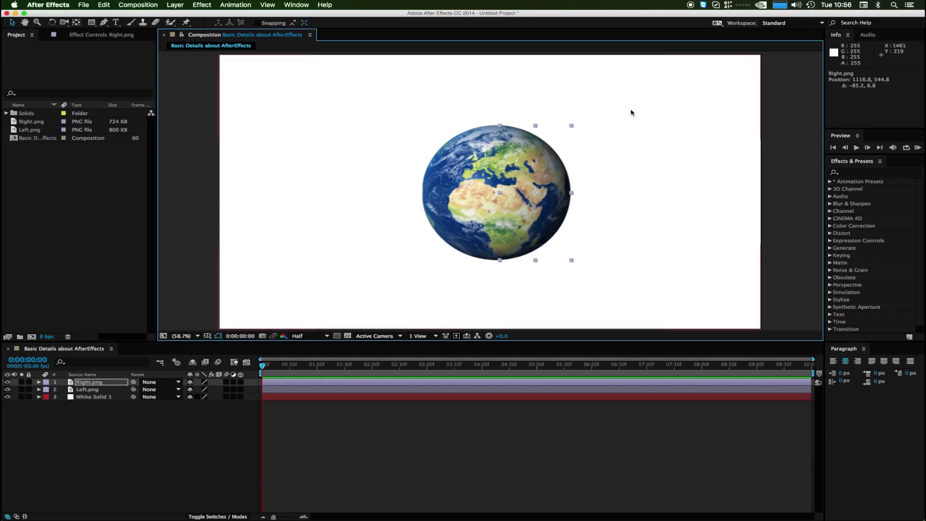
pyautogui.click(360, 198)
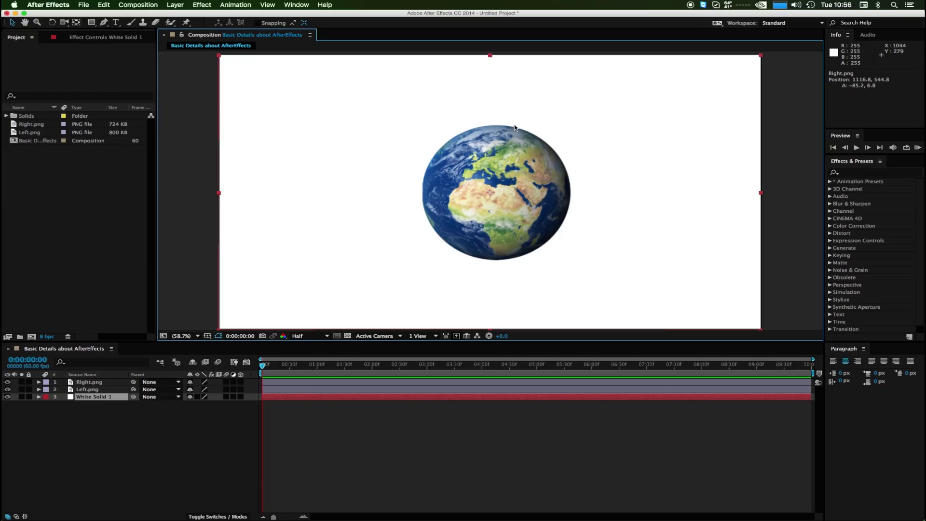
pyautogui.click(202, 435)
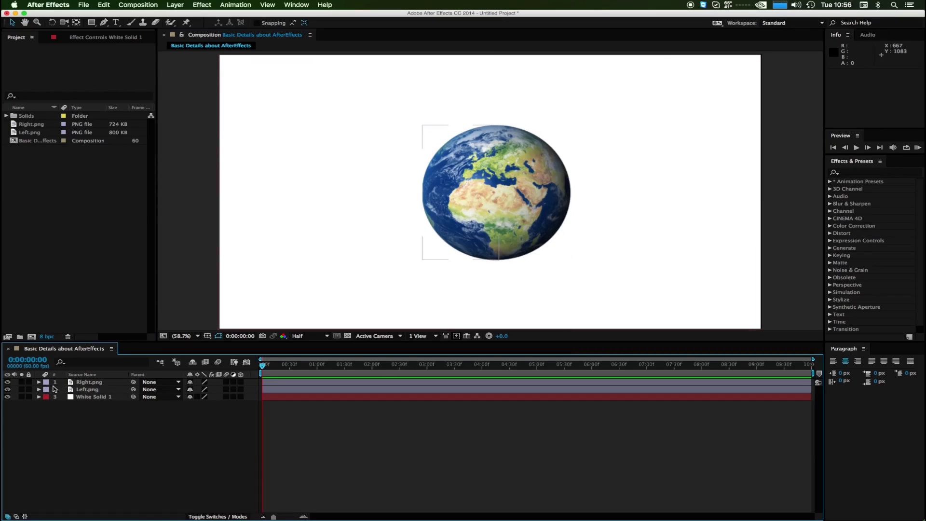
# Expand the Right.png and Left.png layers and open the Transform properties of Right.png
pyautogui.click(38, 381)
pyautogui.click(39, 396)
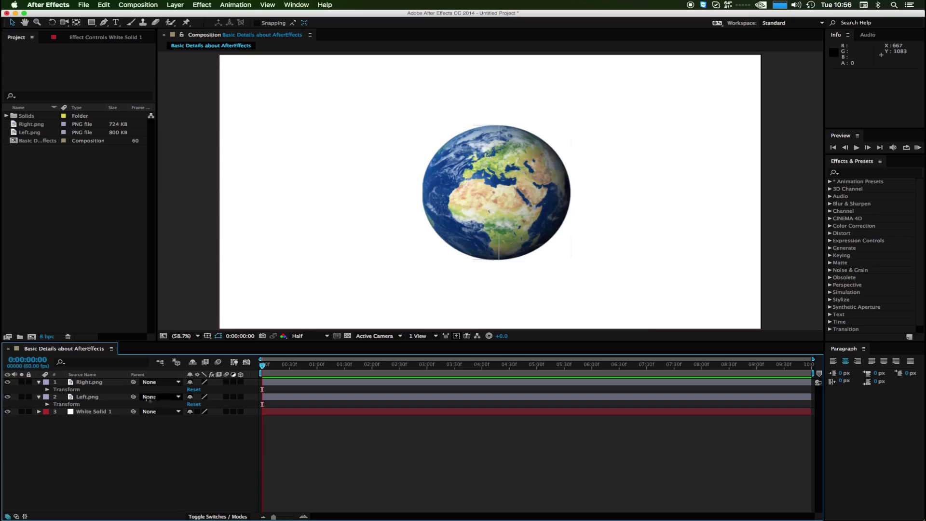
pyautogui.click(87, 382)
pyautogui.click(498, 169)
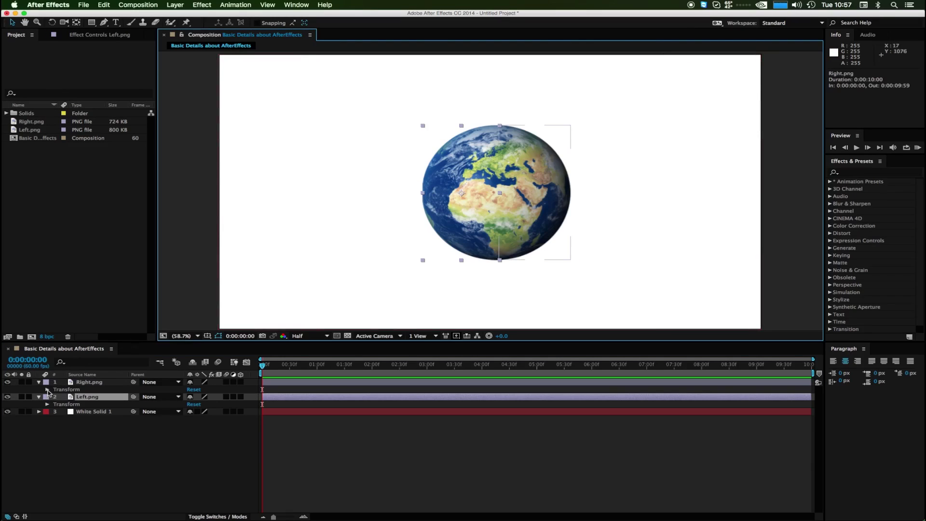
pyautogui.click(91, 382)
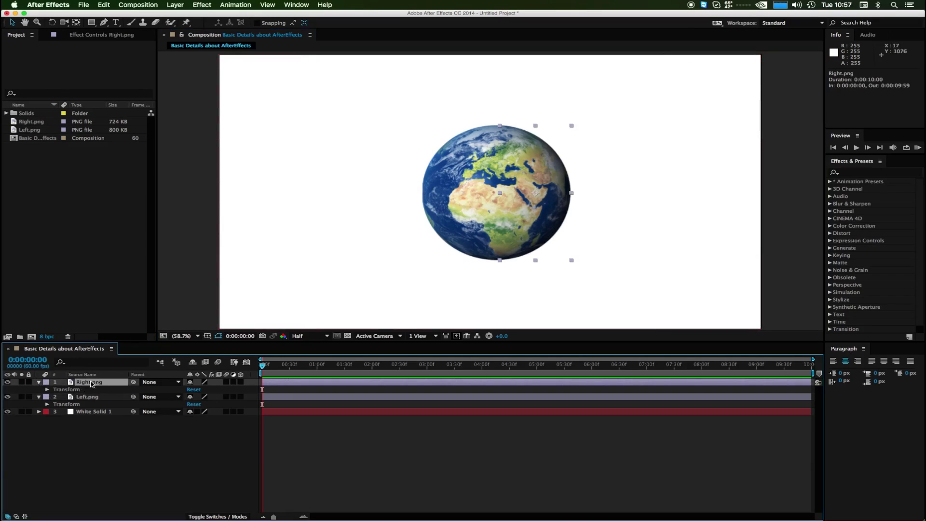
pyautogui.click(46, 390)
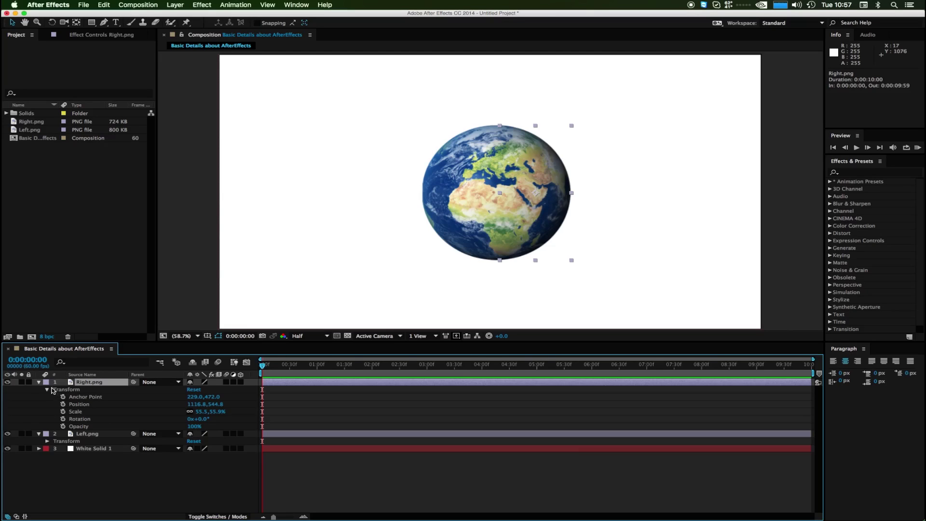
pyautogui.click(42, 385)
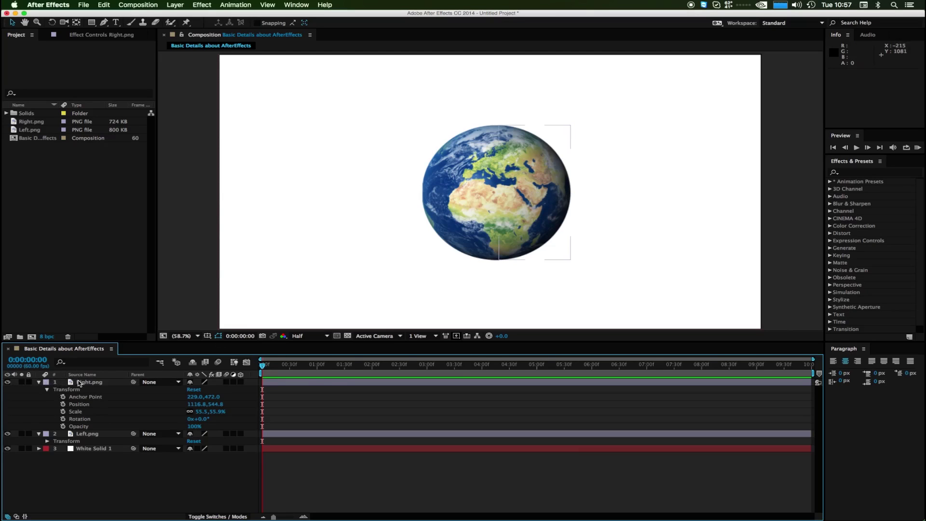
# Show only the Position property of Right.png, and switch the display to Opacity and back to Position
pyautogui.click(79, 381)
pyautogui.press('p')
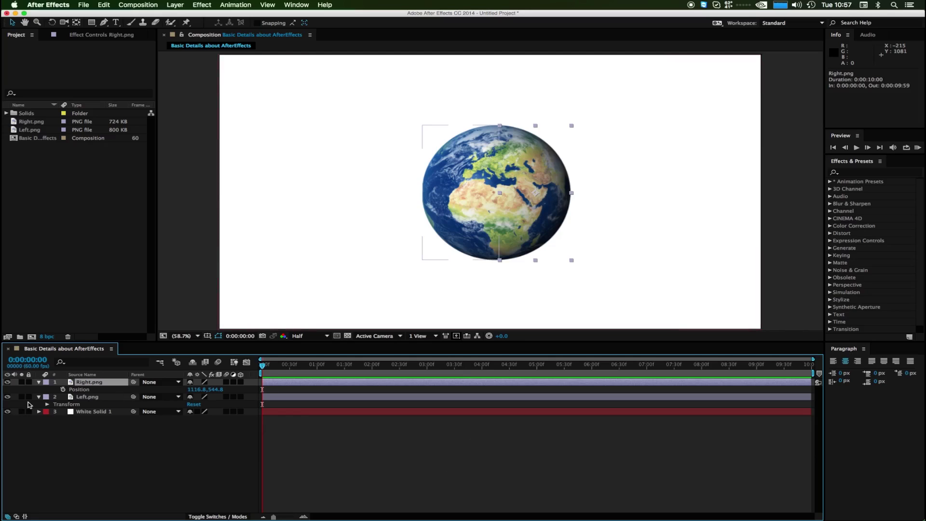
pyautogui.press('p')
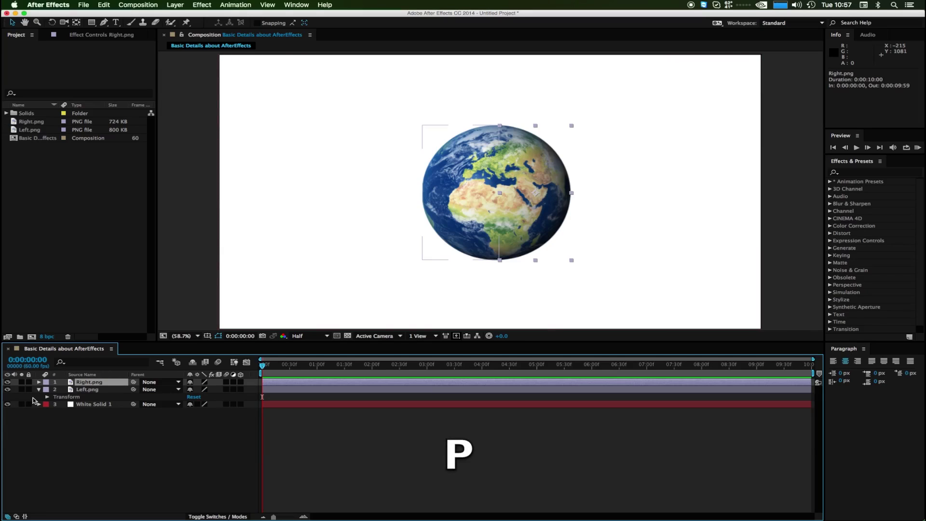
pyautogui.press('t')
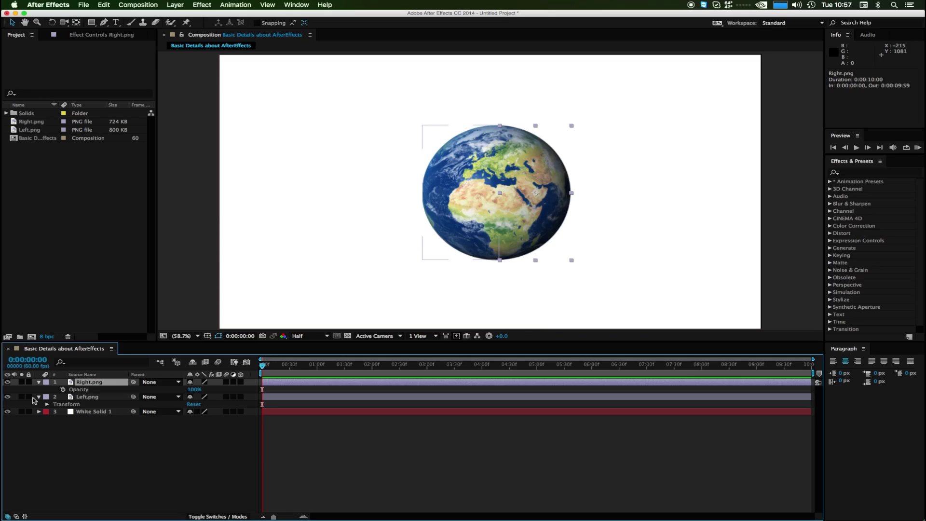
pyautogui.click(57, 384)
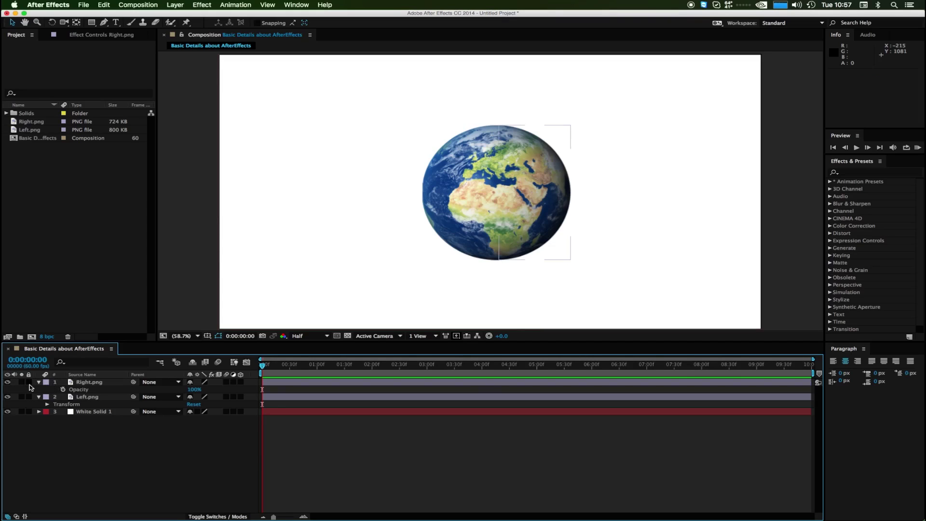
pyautogui.click(110, 382)
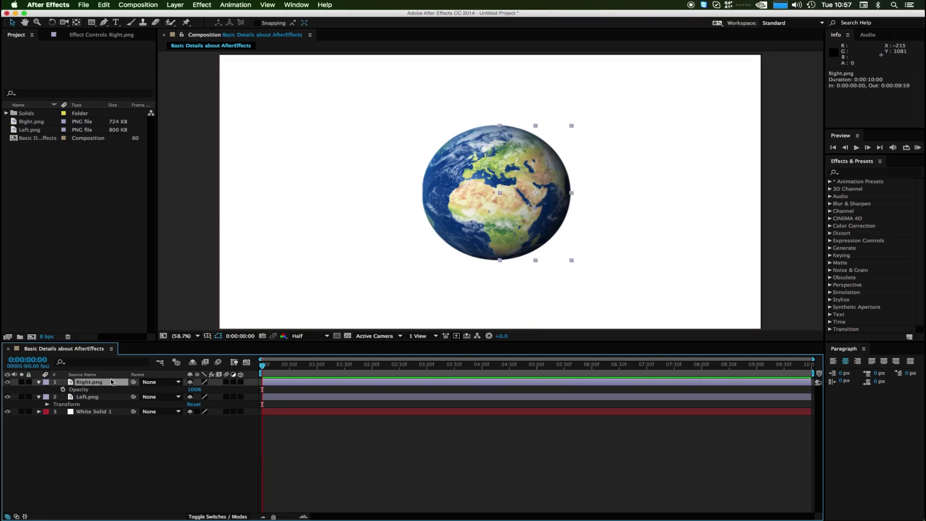
pyautogui.press('p')
pyautogui.click(64, 389)
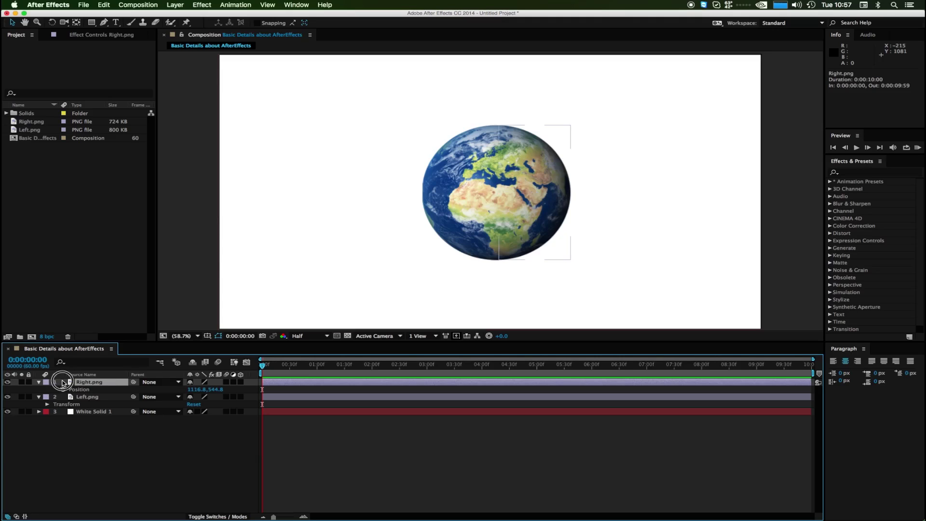
# Reopen all Transform properties of Right.png and enable keyframing for Position and Rotation at 0:00:00:00
pyautogui.click(39, 382)
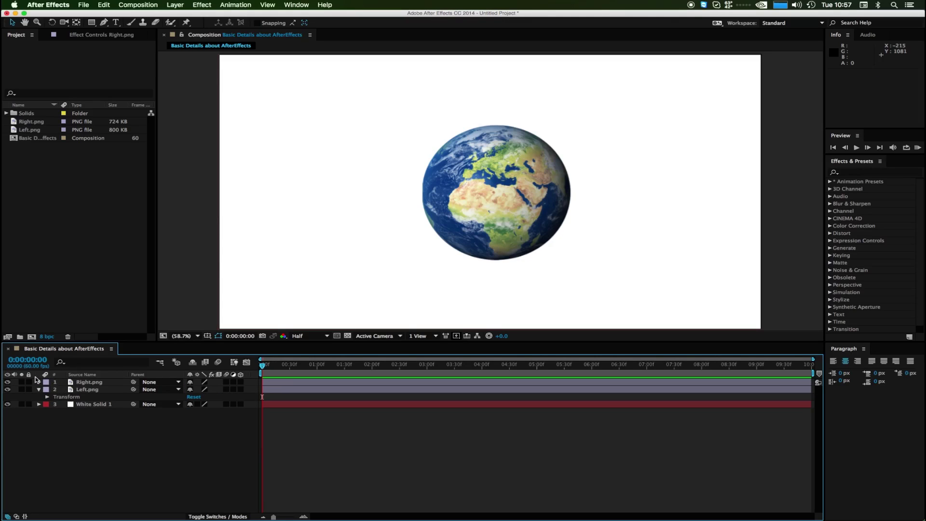
pyautogui.click(39, 382)
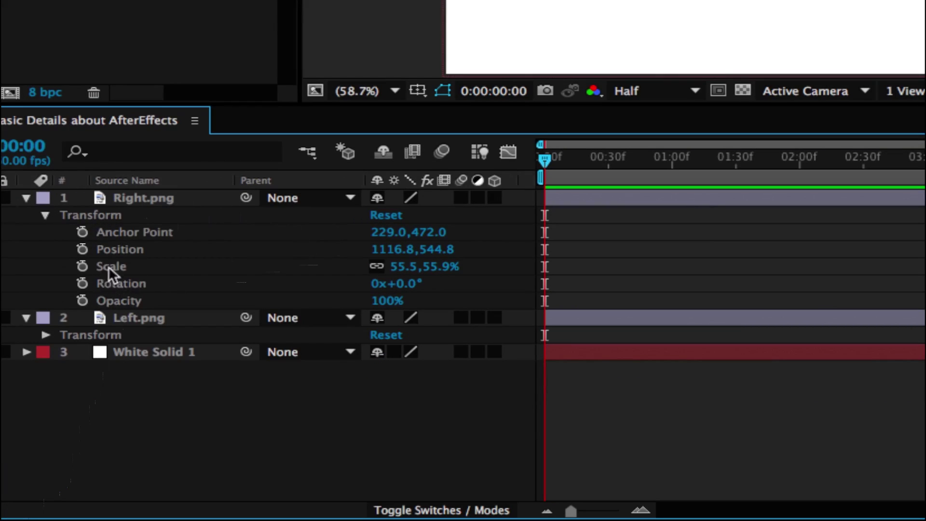
pyautogui.click(85, 249)
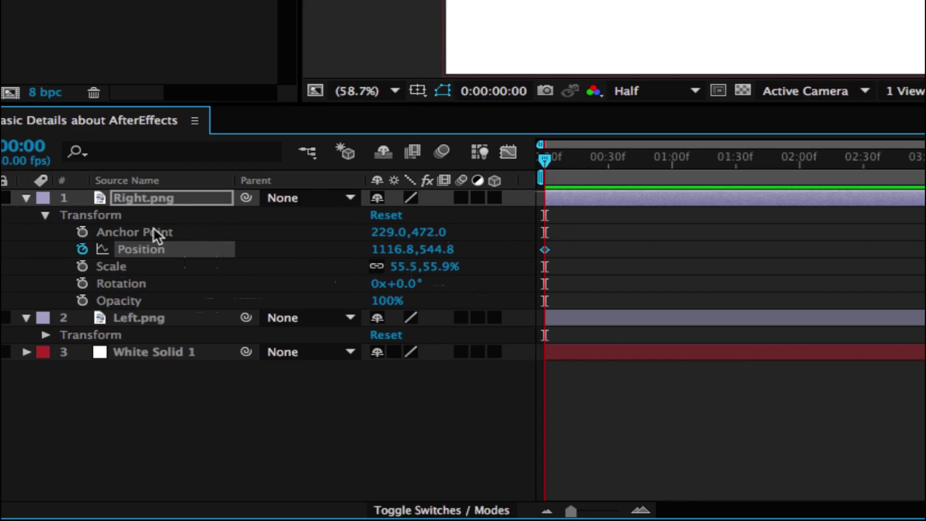
pyautogui.click(84, 282)
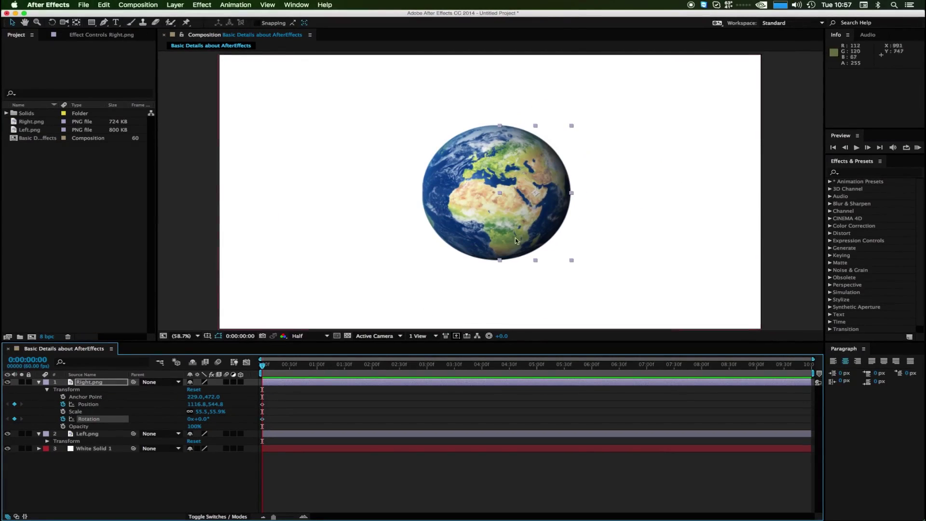
# Animate Right.png from beyond the frame's right edge at about 2054, 545 at 0:00:00:00 to about 1115, 545 at 0:00:01:00
pyautogui.click(532, 184)
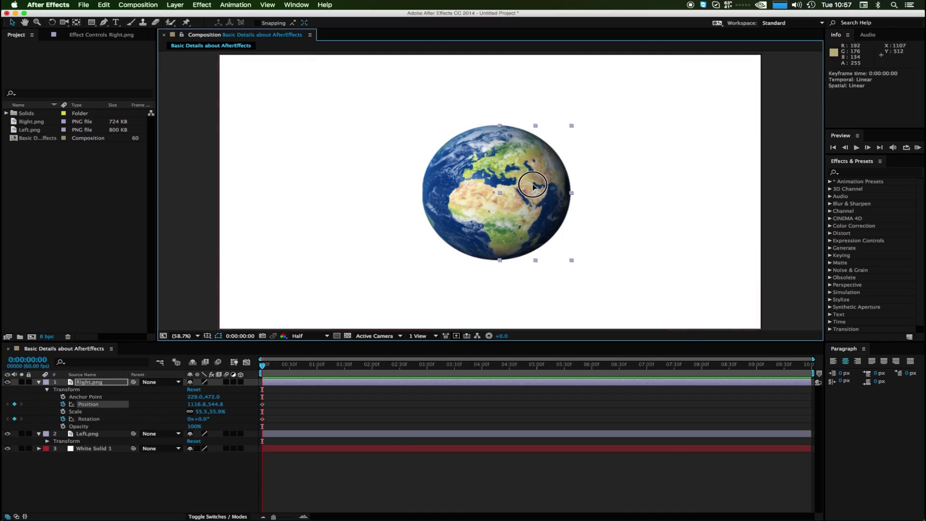
pyautogui.moveTo(533, 187); pyautogui.dragTo(797, 207)
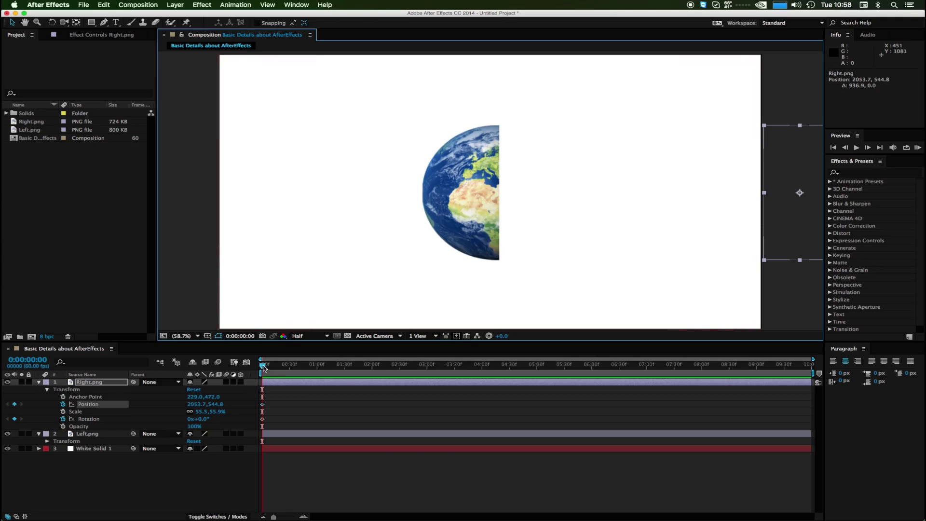
pyautogui.moveTo(264, 368); pyautogui.dragTo(319, 363)
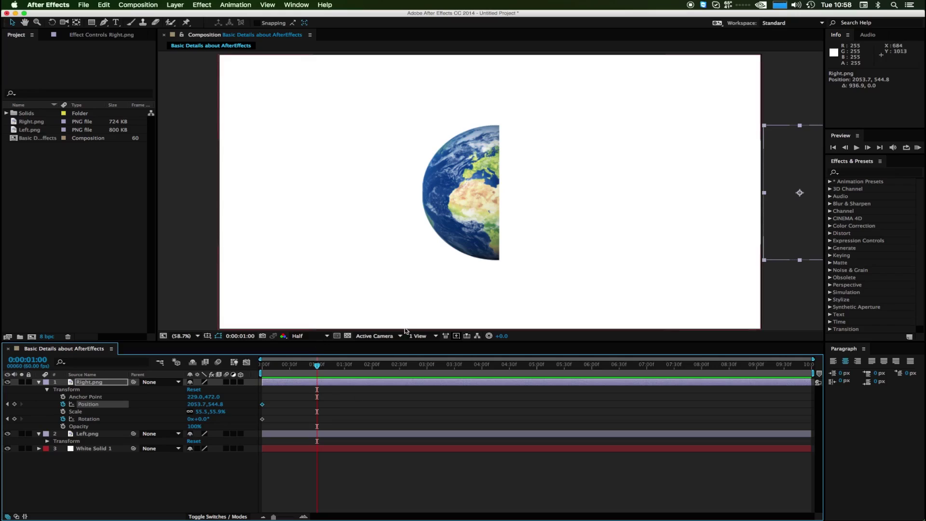
pyautogui.click(794, 178)
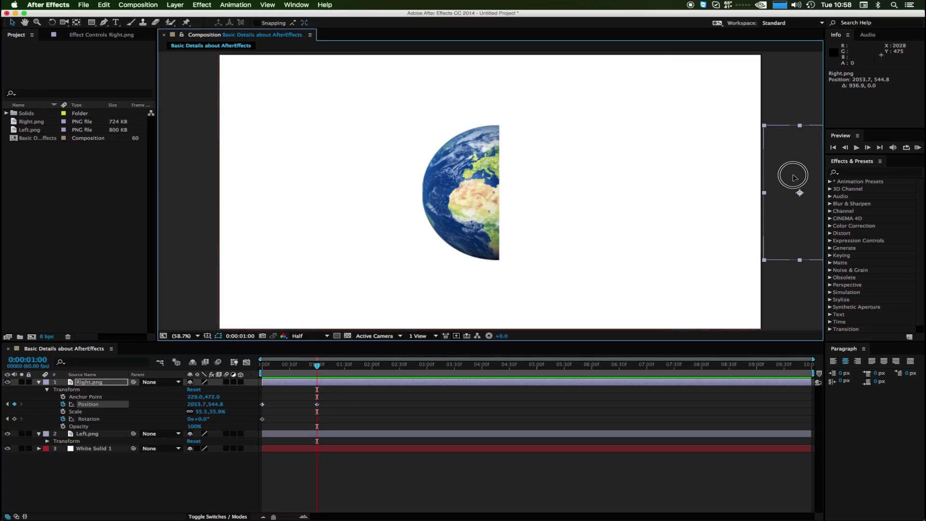
pyautogui.moveTo(795, 177); pyautogui.dragTo(528, 159)
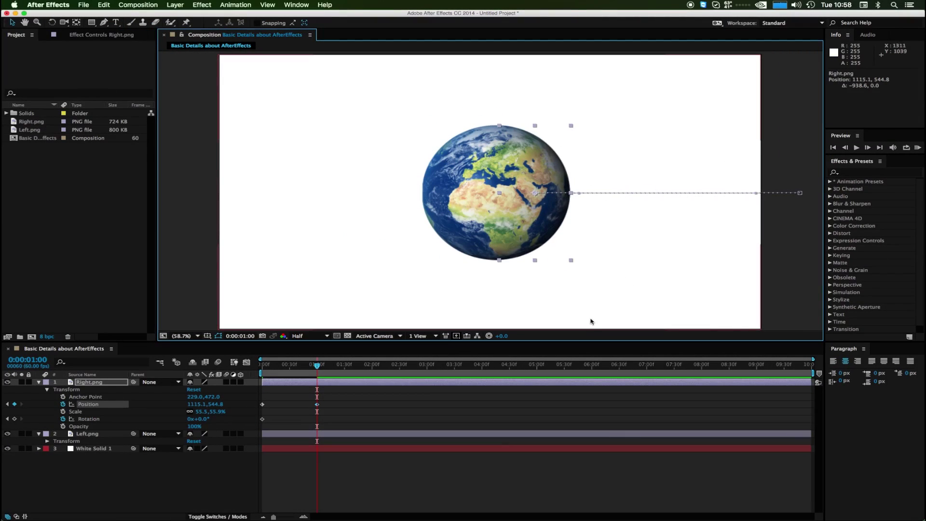
# Show only the Position property of Left.png and enable keyframing for it at 0:00:01:00
pyautogui.click(73, 435)
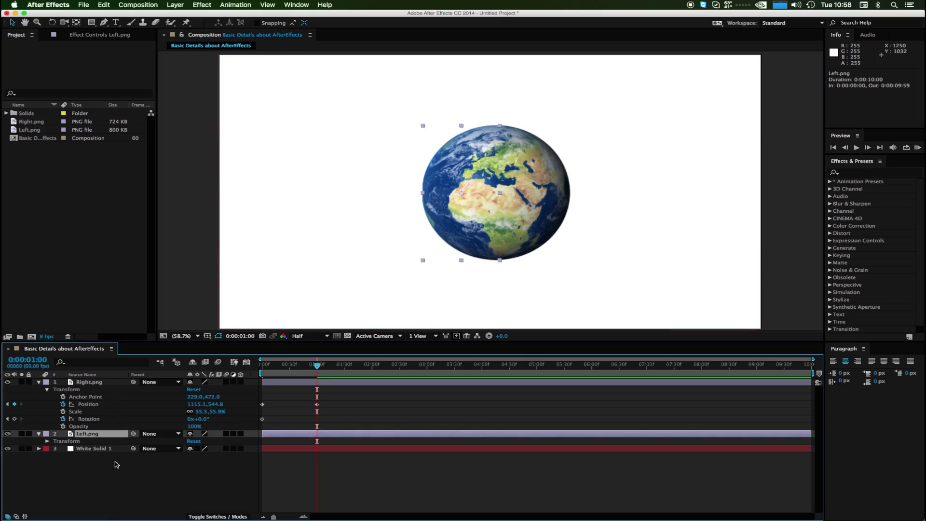
pyautogui.press('p')
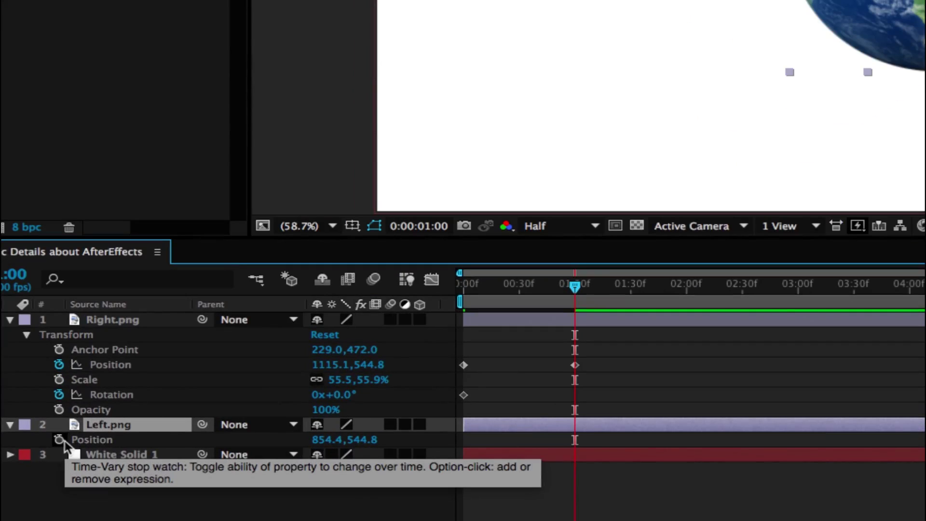
pyautogui.press('p')
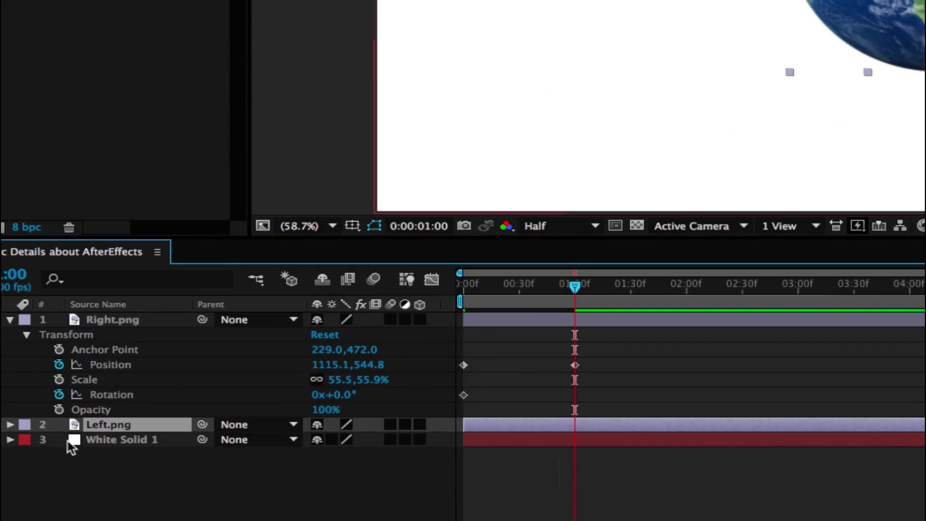
pyautogui.press('p')
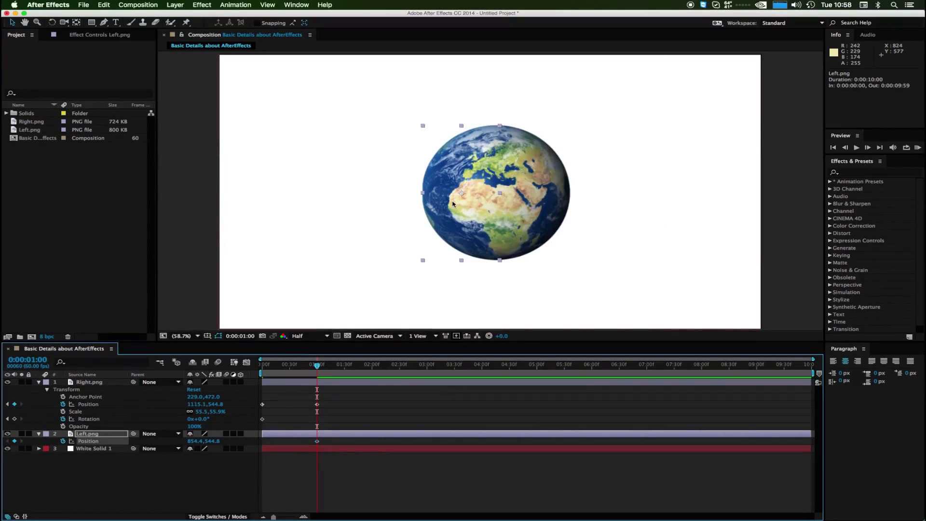
# Move Left.png beyond the frame's left edge to about -140, 545 at 0:00:00:00, and scrub through the first second to check the animation
pyautogui.moveTo(316, 365); pyautogui.dragTo(255, 366)
pyautogui.click(464, 196)
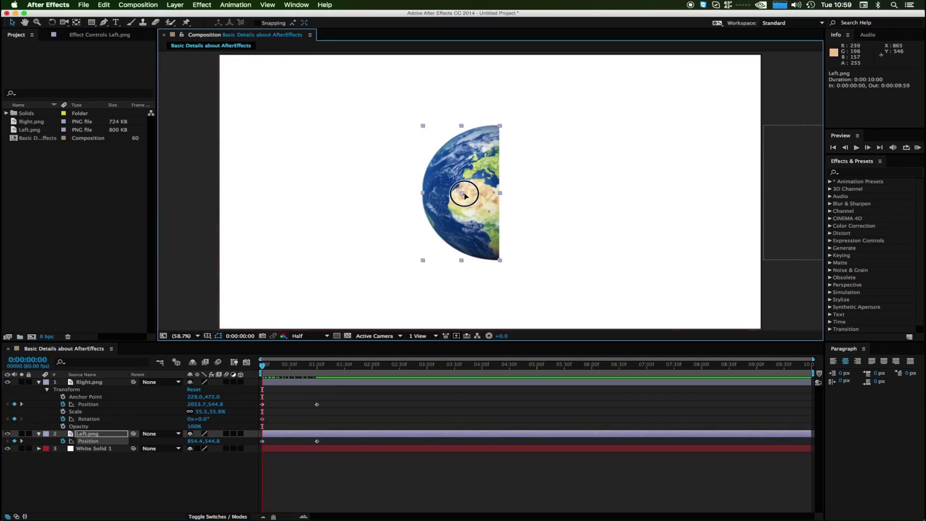
pyautogui.click(464, 196)
pyautogui.moveTo(464, 196); pyautogui.dragTo(183, 189)
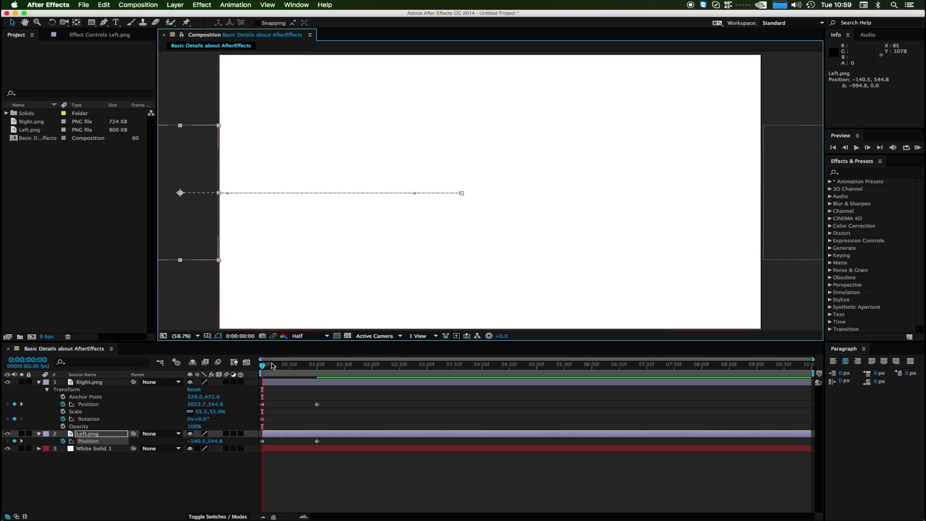
pyautogui.moveTo(260, 366); pyautogui.dragTo(312, 369)
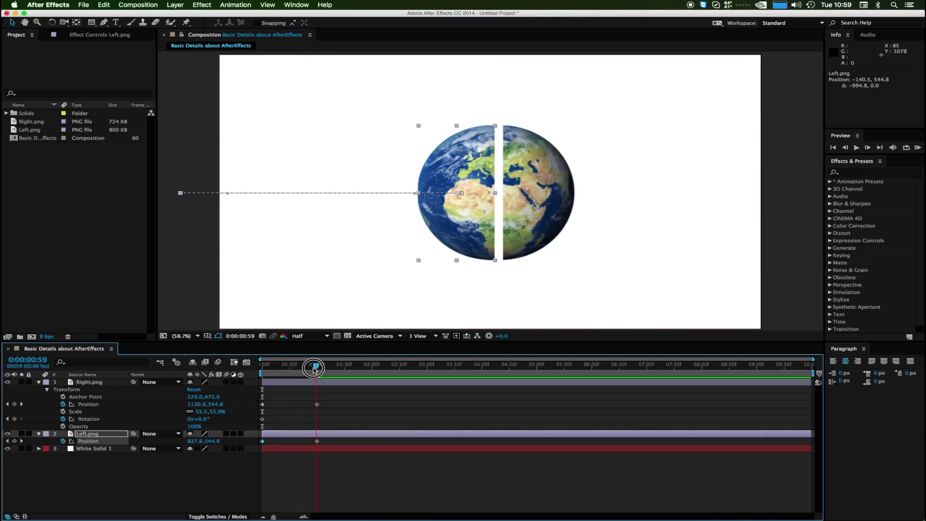
# Return to the start of the timeline and run a RAM preview of the two Earth halves sliding together
pyautogui.moveTo(313, 370); pyautogui.dragTo(242, 363)
pyautogui.click(918, 147)
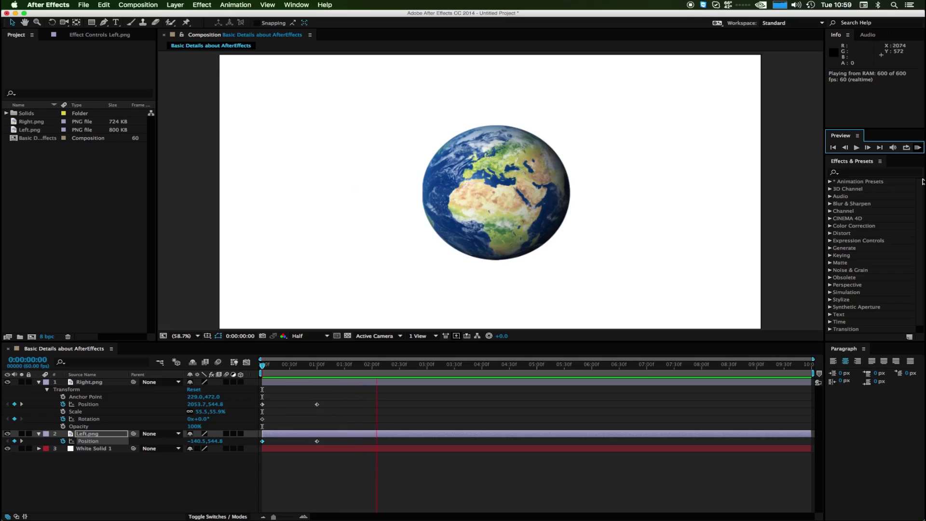
pyautogui.press('space')
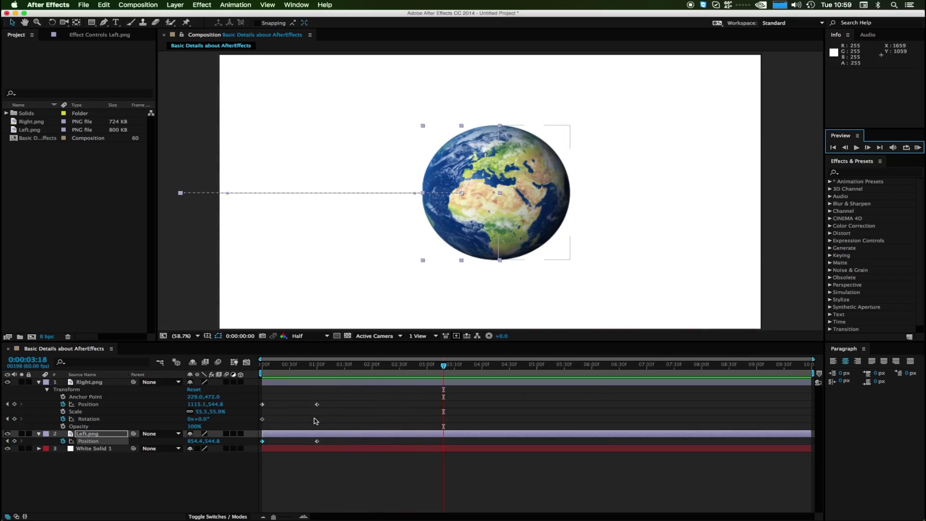
# Move the end Position keyframes of both Earth layers to 0:00:00:32 and enable motion blur for Right.png and Left.png
pyautogui.moveTo(334, 463)
pyautogui.mouseDown()
pyautogui.moveTo(316, 408)
pyautogui.moveTo(292, 404)
pyautogui.mouseUp()
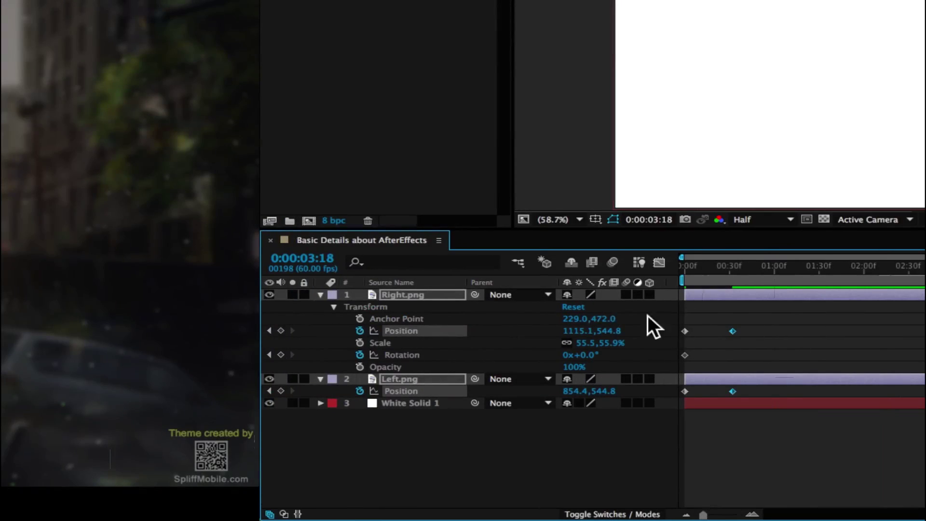
pyautogui.click(626, 294)
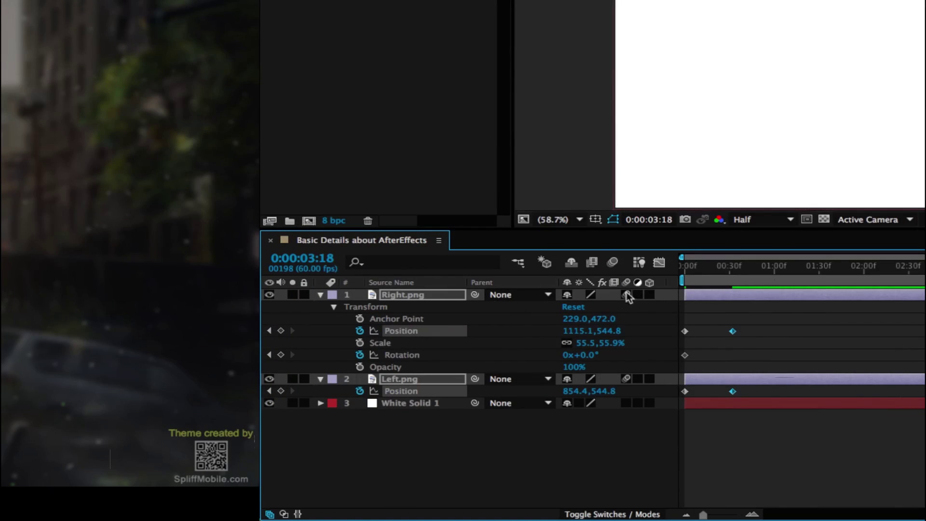
pyautogui.click(626, 379)
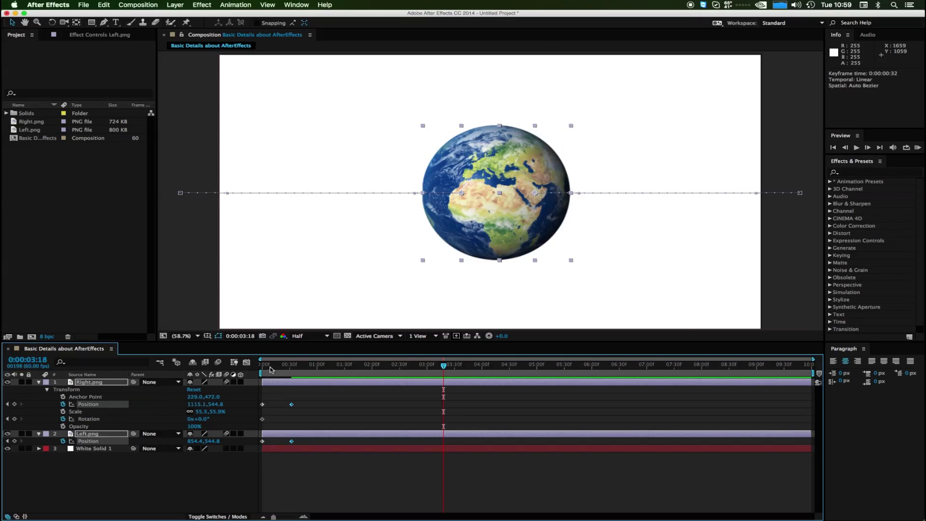
# Preview the shortened slide animation with motion blur enabled on both Earth layers
pyautogui.press('KP_0')
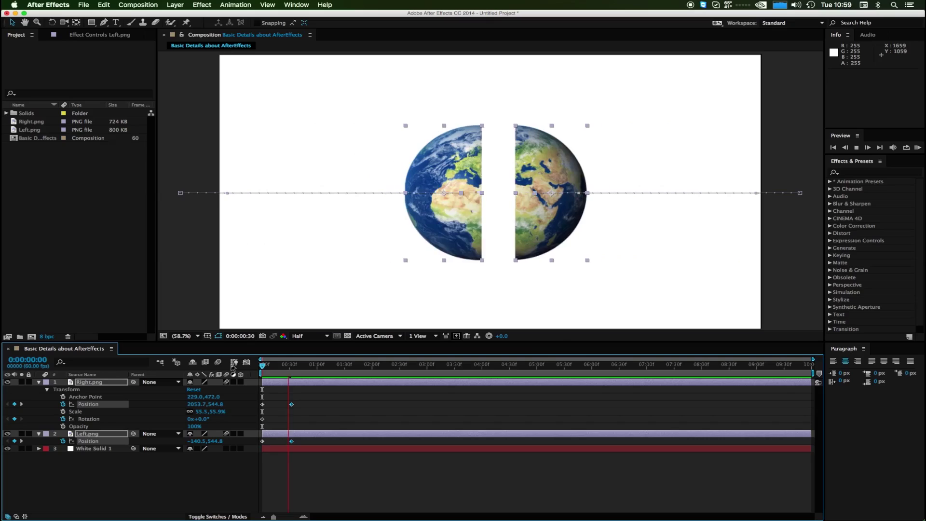
pyautogui.press('space')
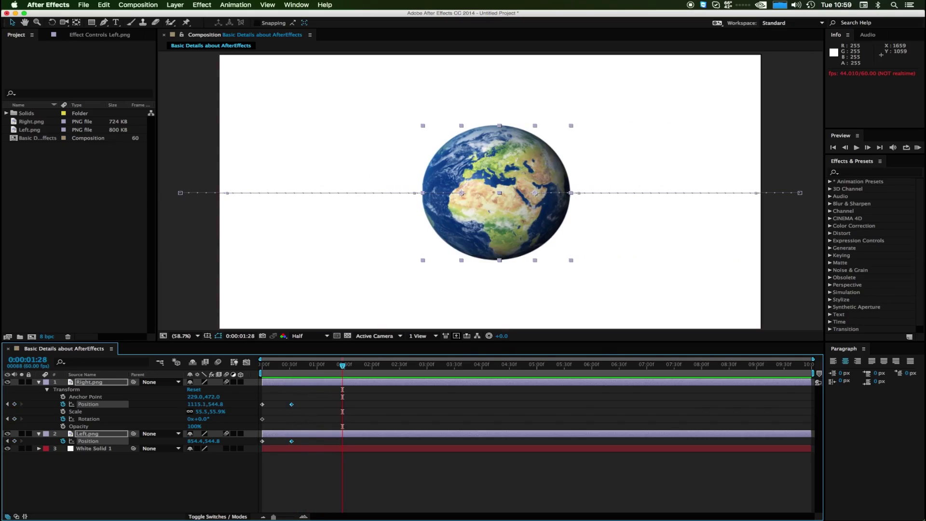
pyautogui.click(918, 147)
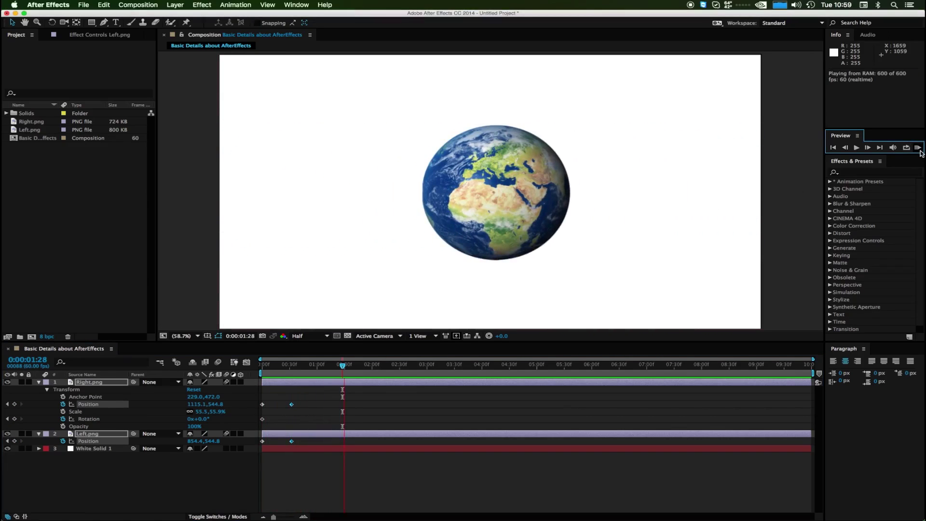
pyautogui.press('space')
pyautogui.click(919, 148)
pyautogui.press('space')
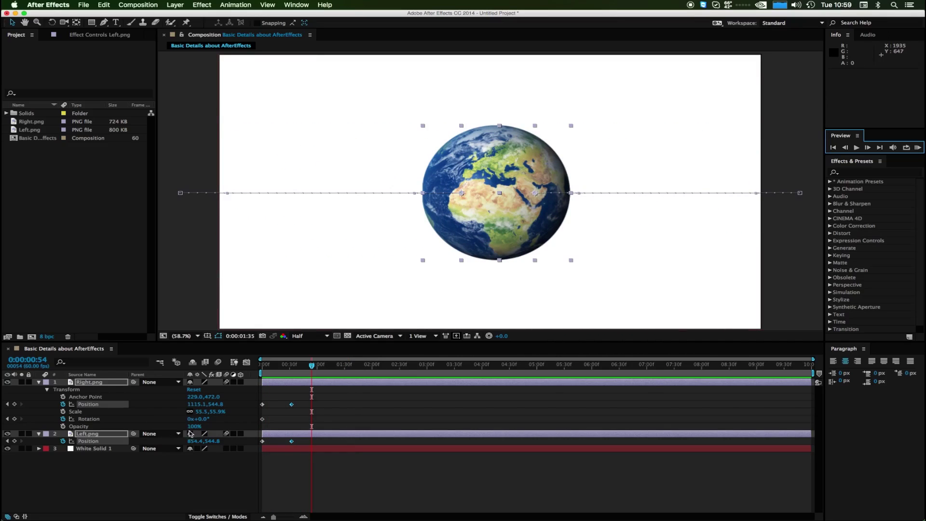
# Try moving both layers' end Position keyframes to 0:00:00:13 and preview the faster slide from 0:00:00:00
pyautogui.moveTo(302, 400); pyautogui.dragTo(274, 440)
pyautogui.click(261, 365)
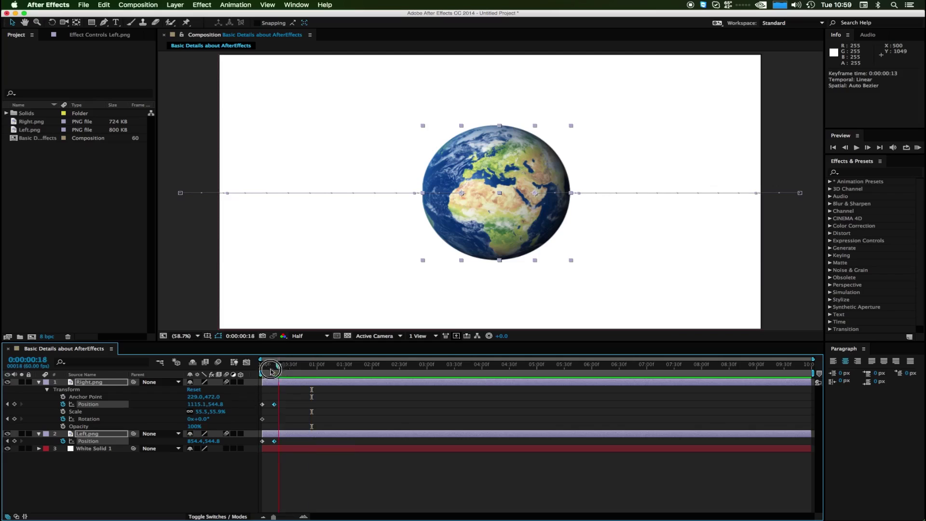
pyautogui.click(916, 148)
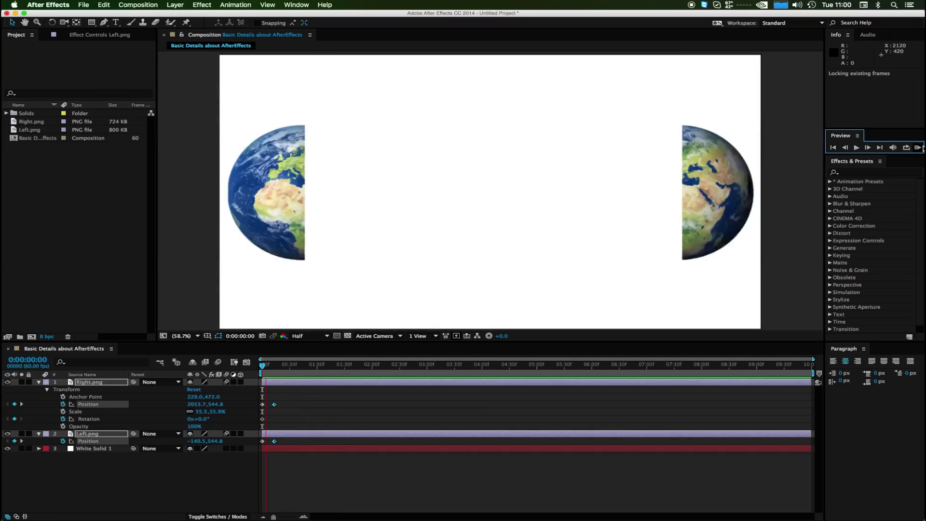
pyautogui.click(919, 147)
pyautogui.press('space')
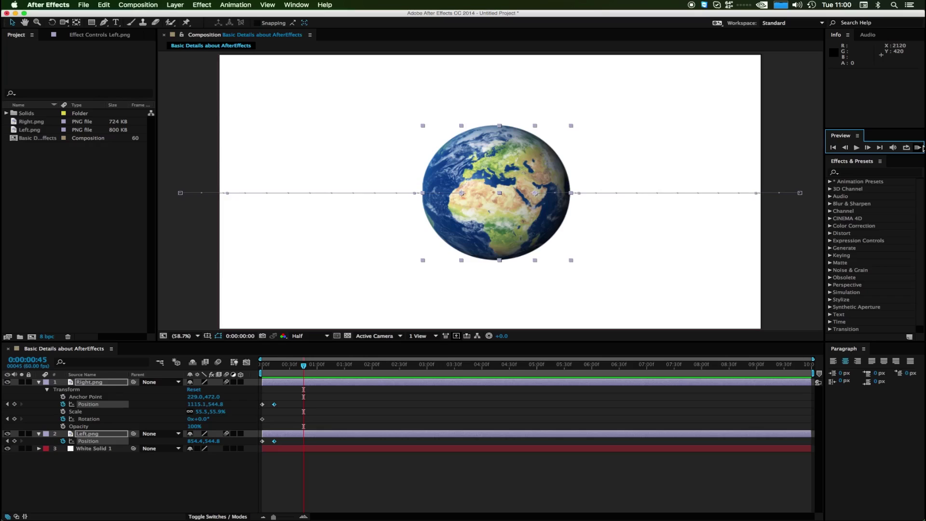
# Move the end Position keyframes of Right.png and Left.png to 0:00:00:31, and deselect both layers
pyautogui.moveTo(287, 404); pyautogui.dragTo(292, 443)
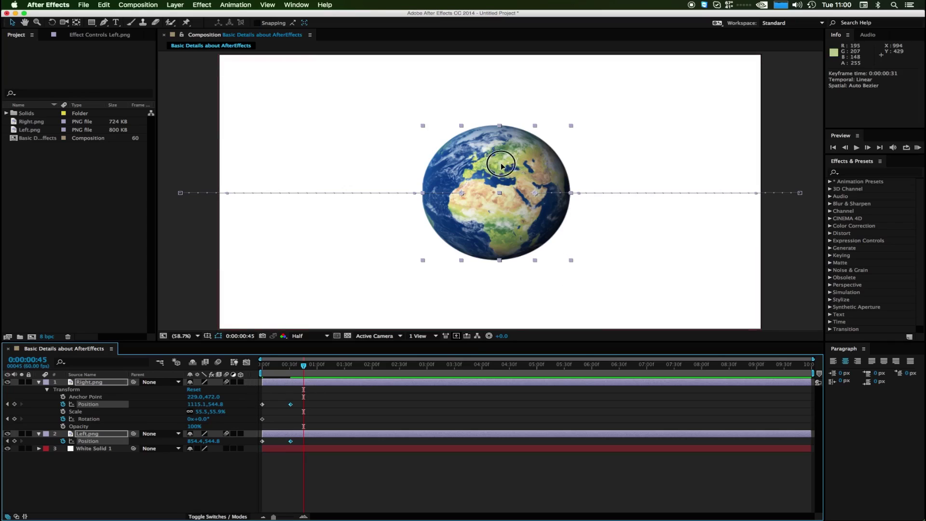
pyautogui.click(477, 42)
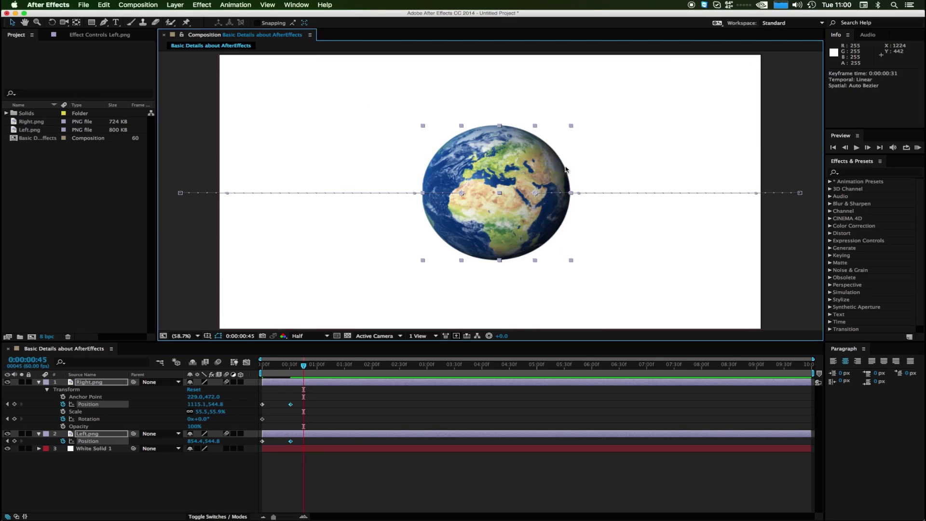
pyautogui.click(578, 303)
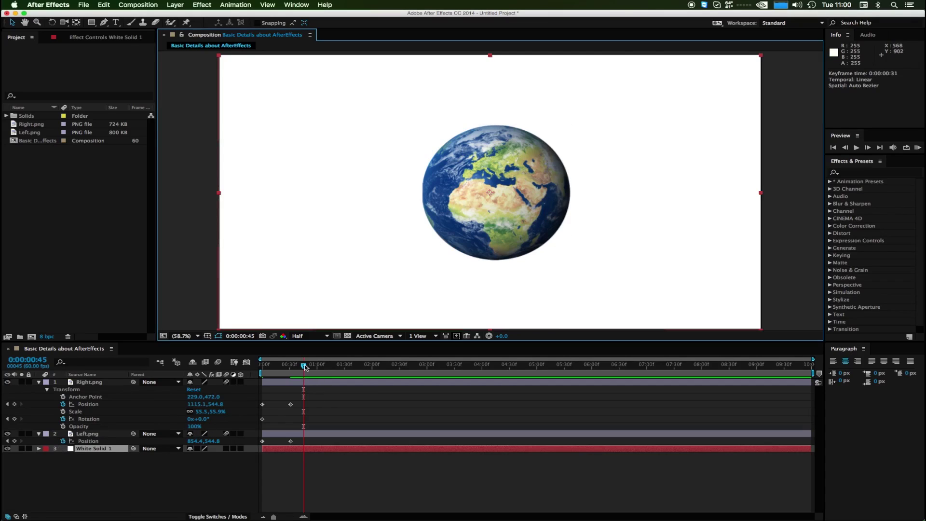
# Show only the Rotation property of Left.png and enable keyframing for it at 0:00:00:00
pyautogui.click(262, 364)
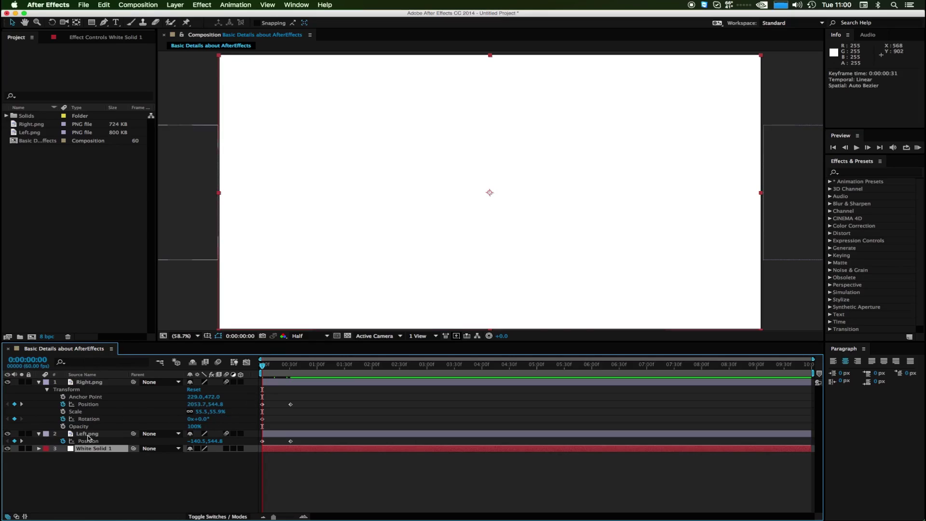
pyautogui.click(66, 433)
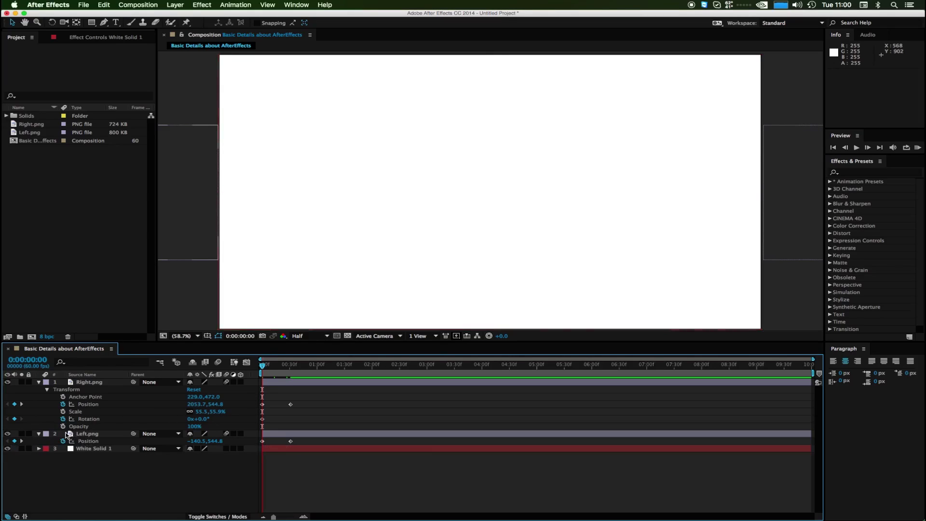
pyautogui.click(103, 434)
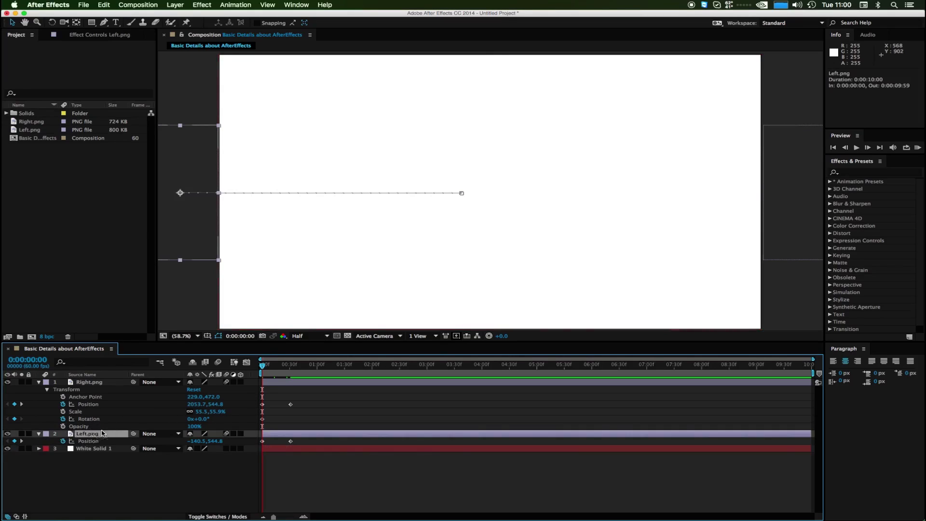
pyautogui.press('r')
pyautogui.click(63, 441)
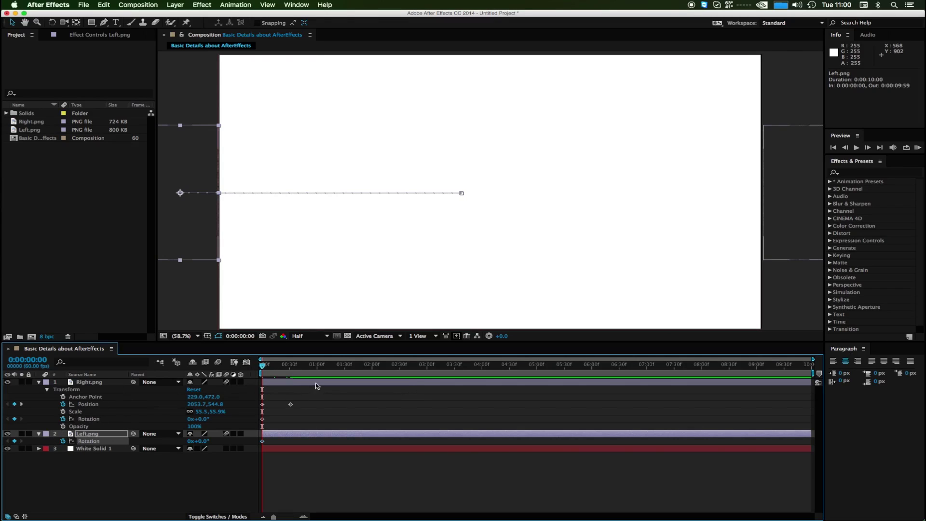
# Add Rotation keyframes to Right.png and Left.png at 0:00:00:15
pyautogui.moveTo(264, 368); pyautogui.dragTo(276, 366)
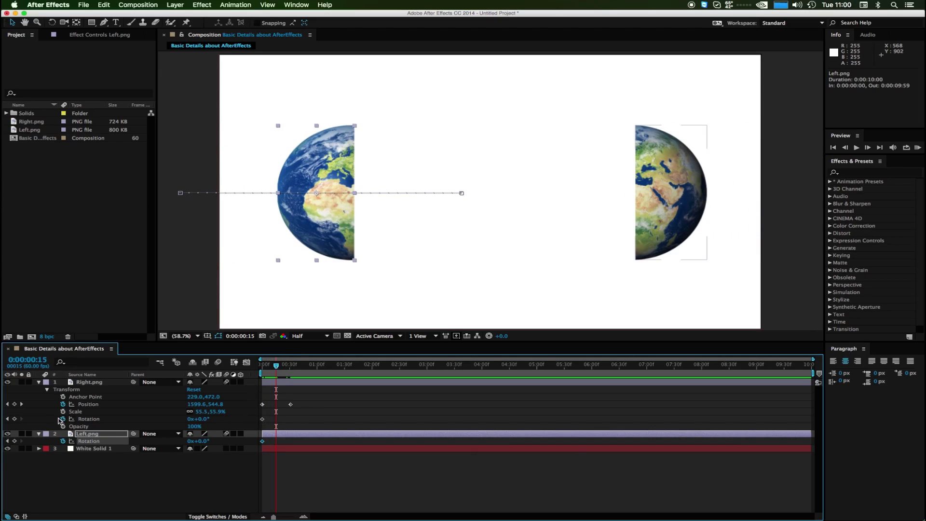
pyautogui.click(15, 419)
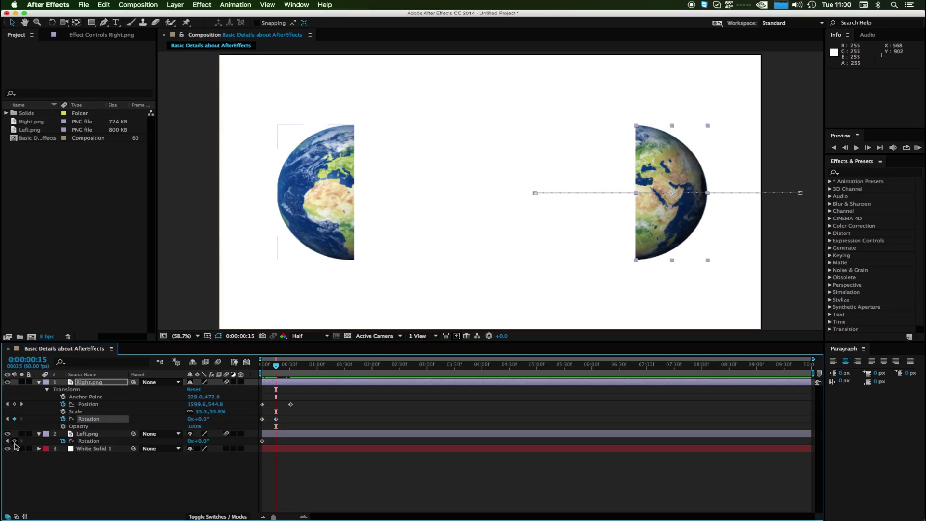
pyautogui.click(15, 441)
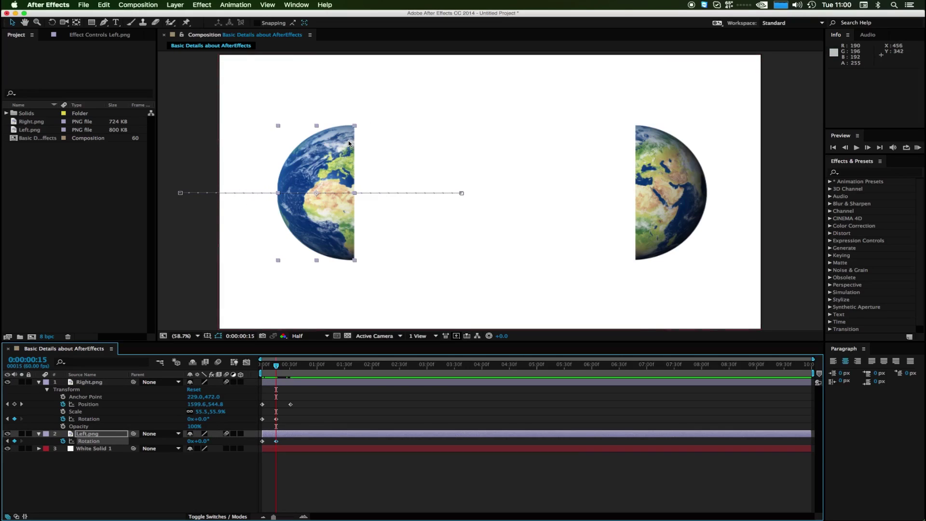
# Use the Rotation tool to turn Right.png to about -180.9° at 0:00:00:15, and return to the Selection tool
pyautogui.click(52, 23)
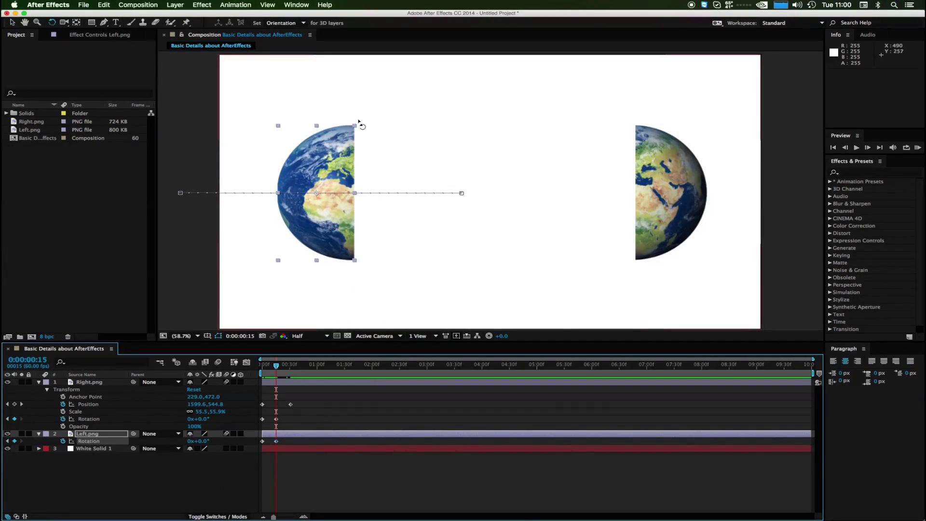
pyautogui.moveTo(362, 125); pyautogui.dragTo(381, 140)
pyautogui.press('super+z')
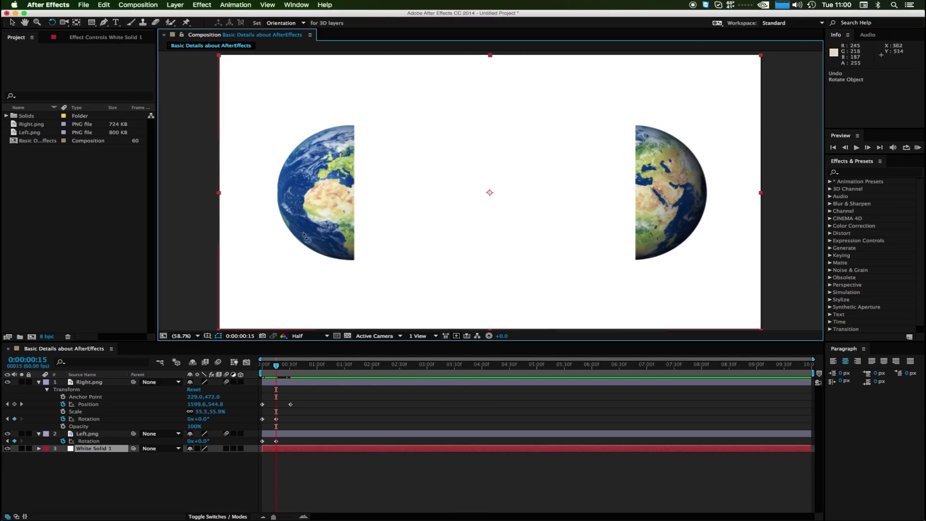
pyautogui.click(86, 382)
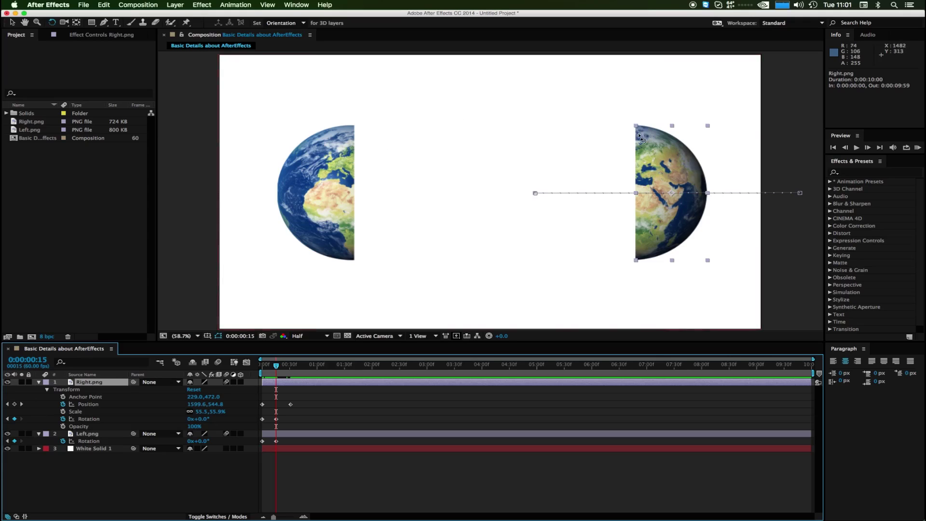
pyautogui.moveTo(638, 131); pyautogui.dragTo(712, 274)
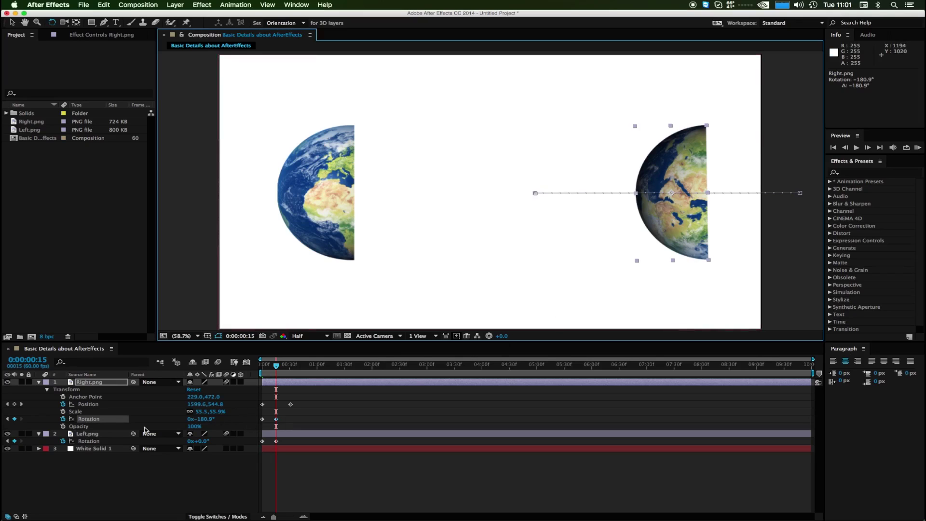
pyautogui.click(95, 382)
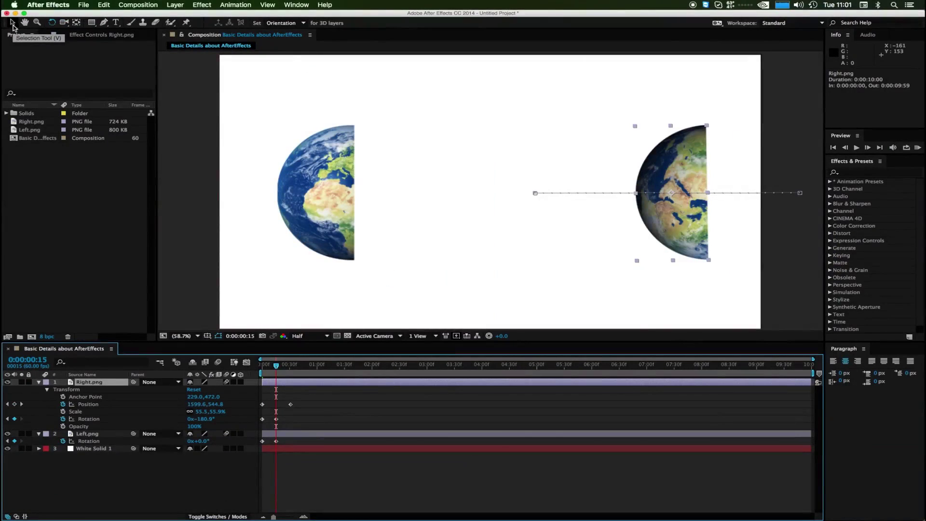
pyautogui.press('v')
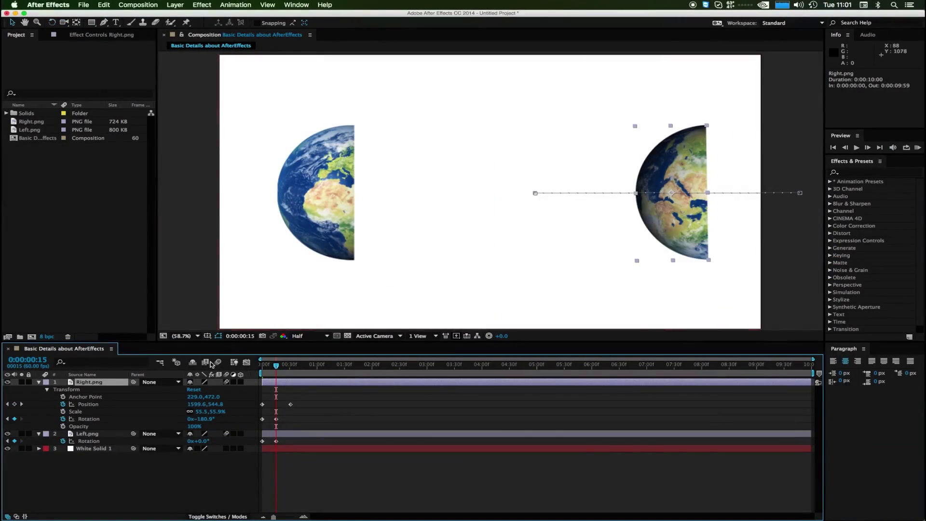
# Rotate Right.png to about -1x-0.2° at 0:00:00:31 to complete its full counterclockwise turn
pyautogui.moveTo(278, 369); pyautogui.dragTo(291, 368)
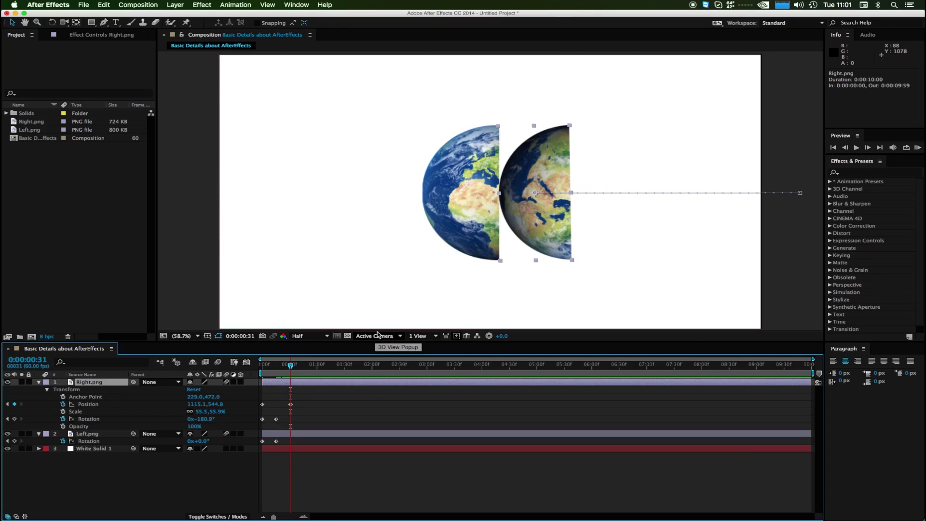
pyautogui.press('w')
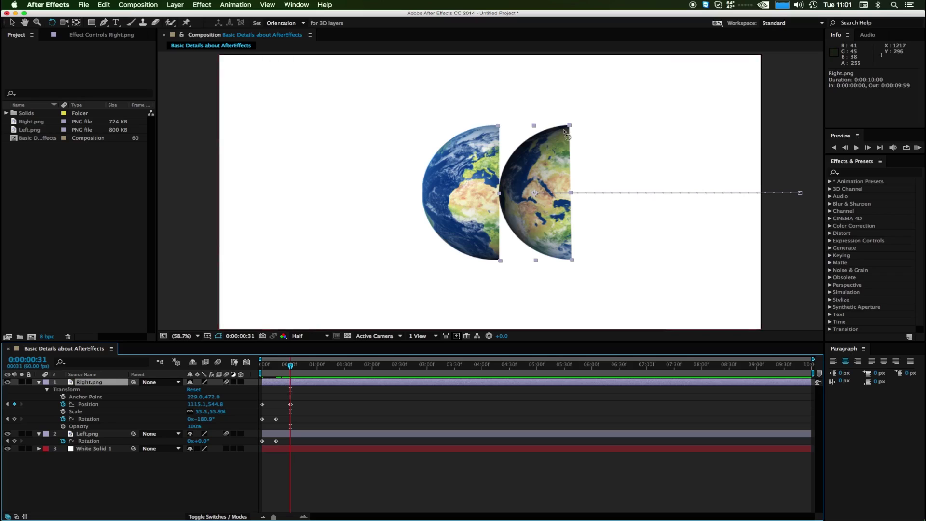
pyautogui.moveTo(564, 132); pyautogui.dragTo(512, 243)
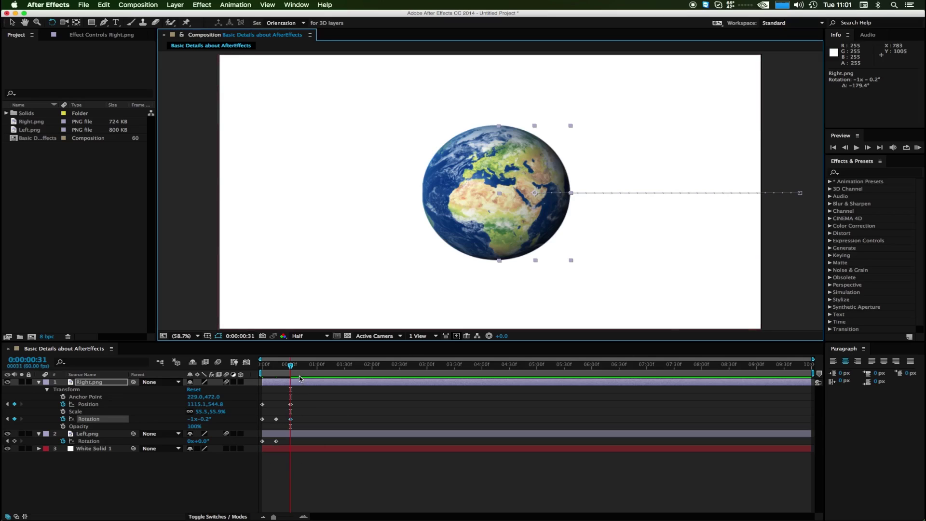
pyautogui.press('v')
# Play the rotation animation from 0:00:00:00 and scrub to 0:00:00:32 to check it
pyautogui.moveTo(290, 365); pyautogui.dragTo(262, 366)
pyautogui.press('space')
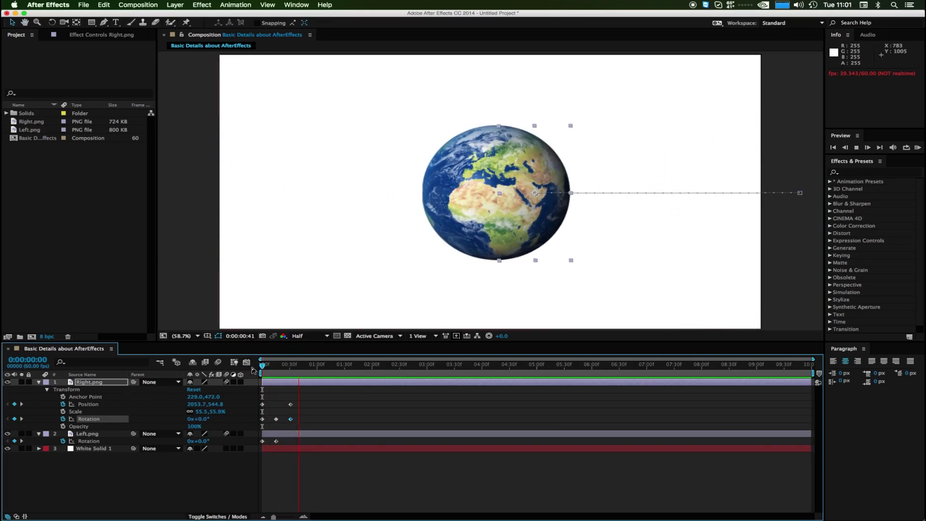
pyautogui.press('space')
pyautogui.moveTo(308, 365)
pyautogui.mouseDown()
pyautogui.moveTo(242, 366)
pyautogui.moveTo(291, 369)
pyautogui.mouseUp()
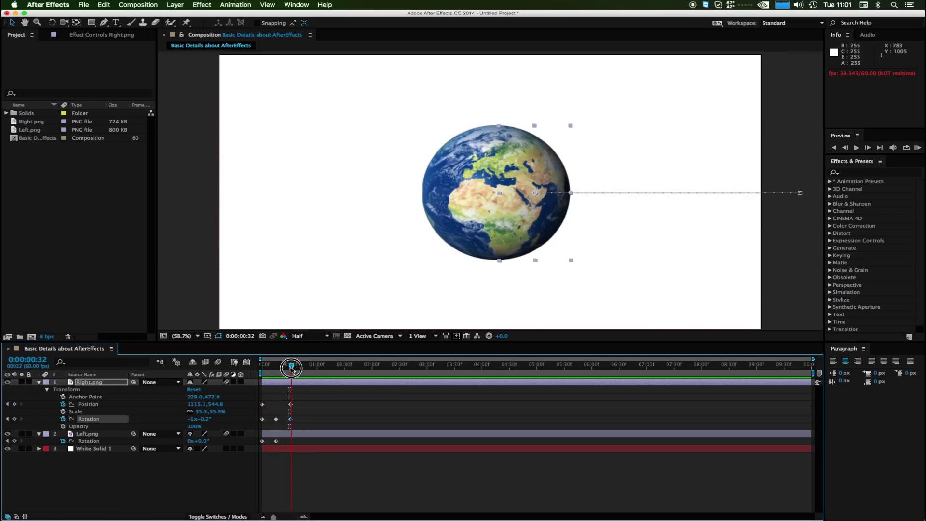
# Copy all three Rotation keyframes of Right.png
pyautogui.click(286, 415)
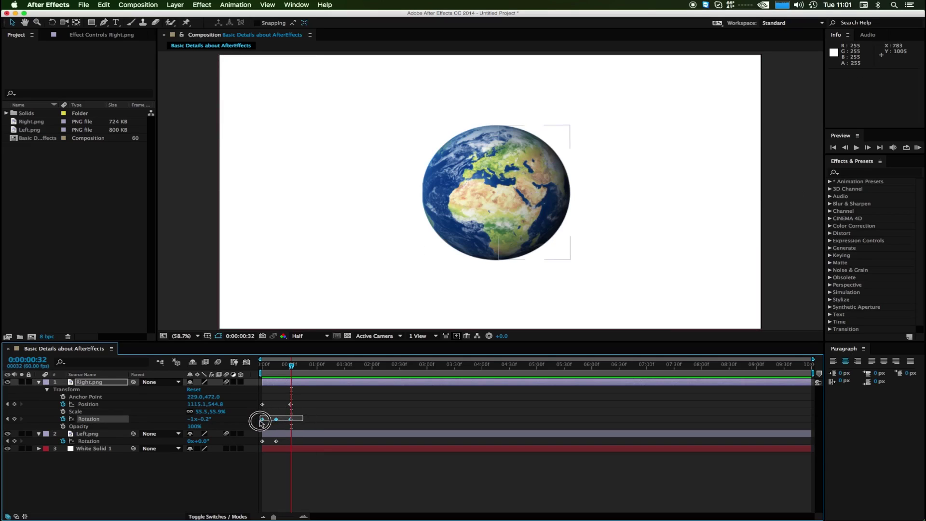
pyautogui.moveTo(299, 409); pyautogui.dragTo(244, 433)
pyautogui.press('super+c')
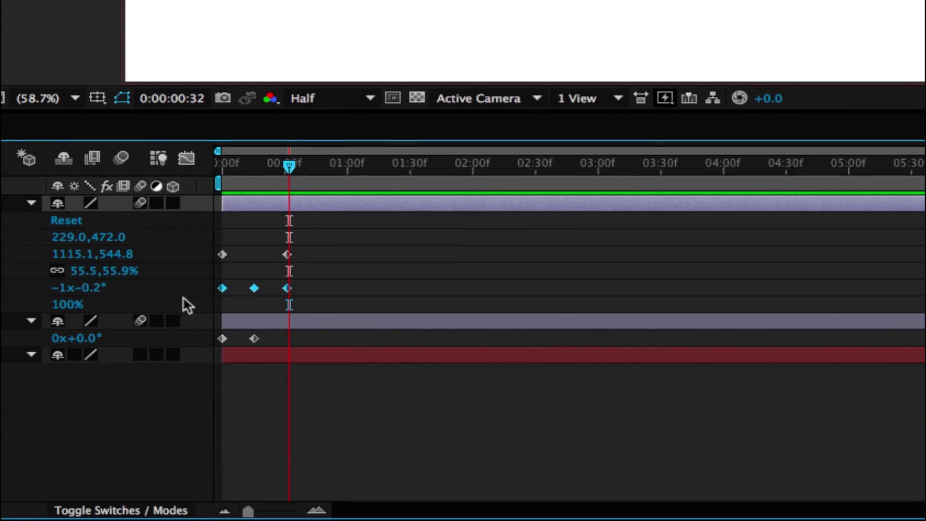
# Paste the copied Rotation keyframes onto Left.png starting at 0:00:00:00
pyautogui.moveTo(287, 167); pyautogui.dragTo(215, 166)
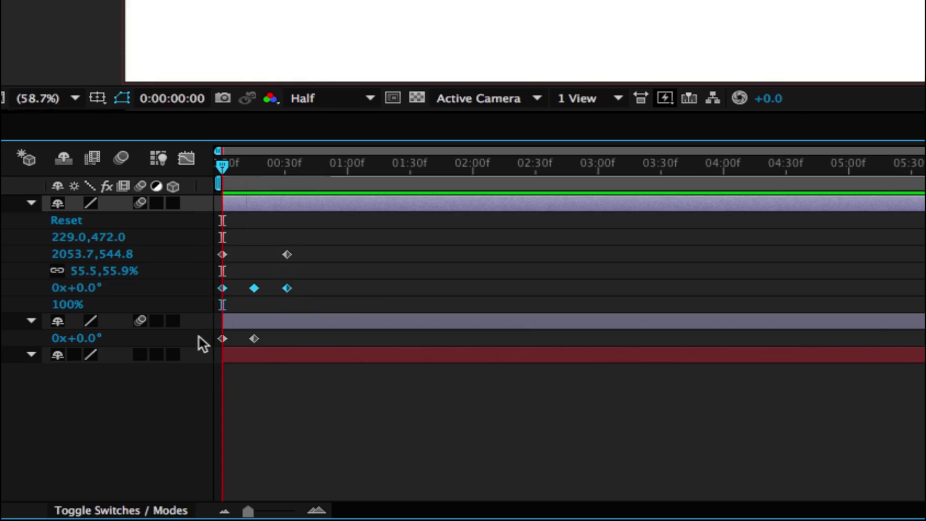
pyautogui.click(247, 323)
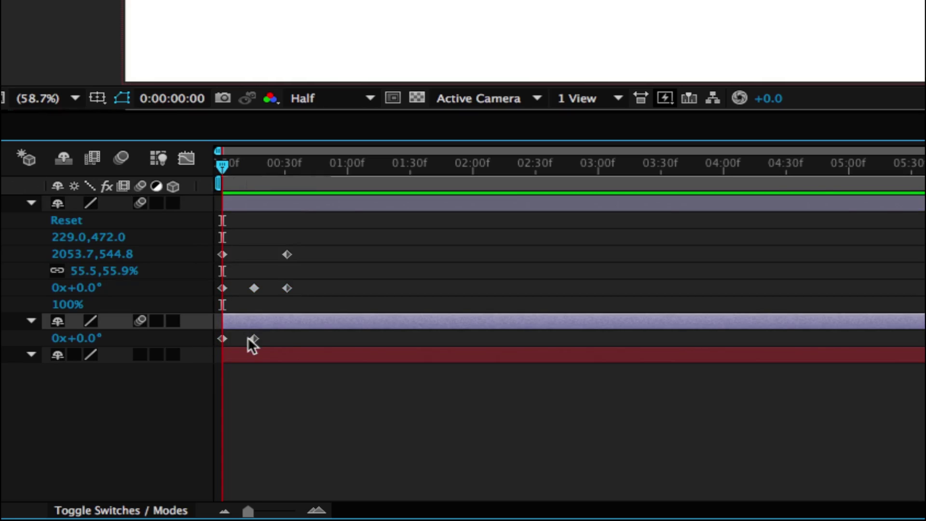
pyautogui.hotkey('ctrl', 'v')
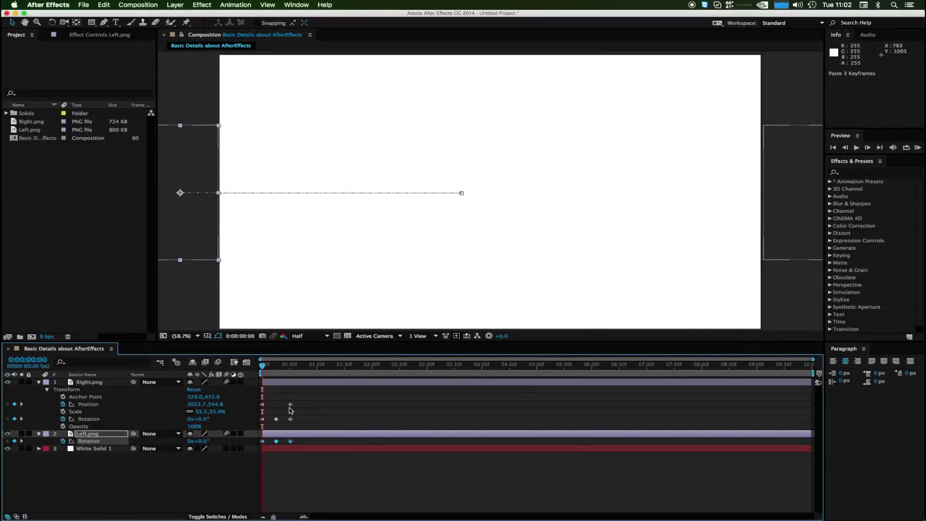
# Play the animation and run a RAM preview to check the rotation of both Earth halves
pyautogui.press('space')
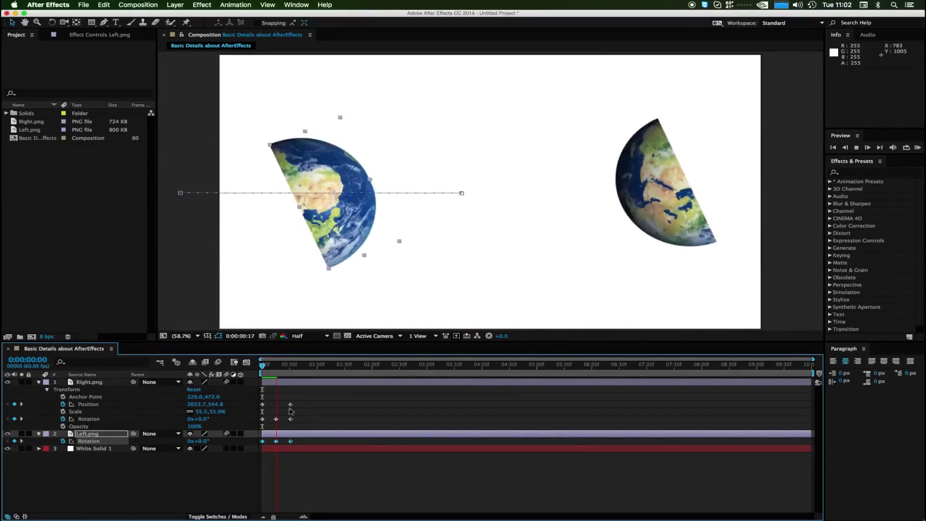
pyautogui.press('space')
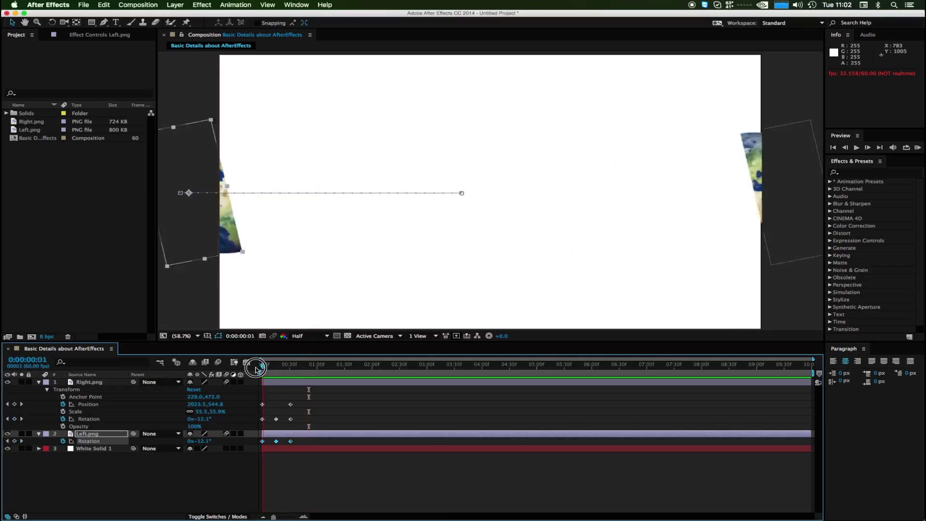
pyautogui.press('space')
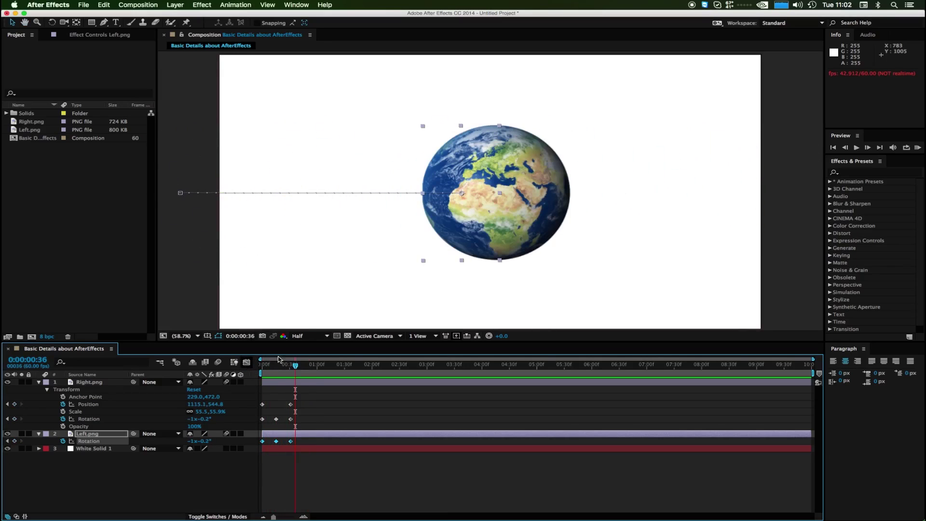
pyautogui.click(917, 148)
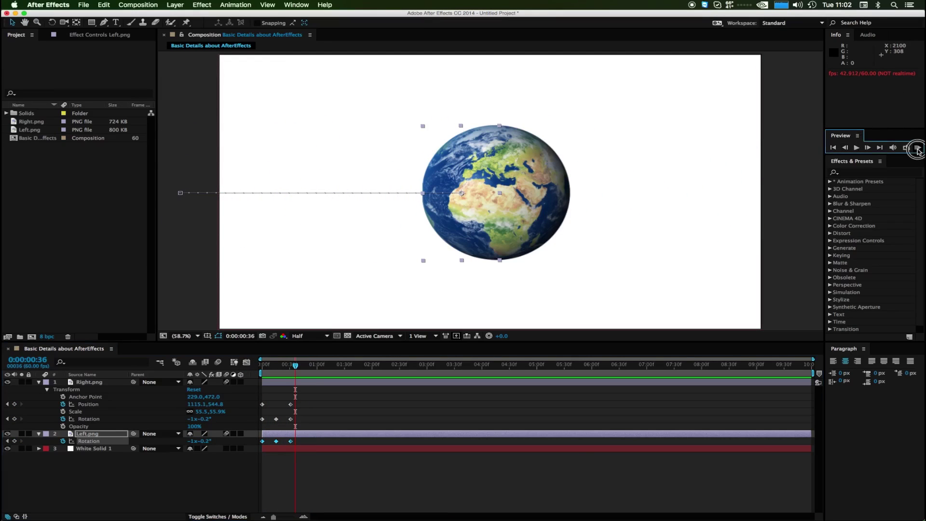
pyautogui.click(918, 150)
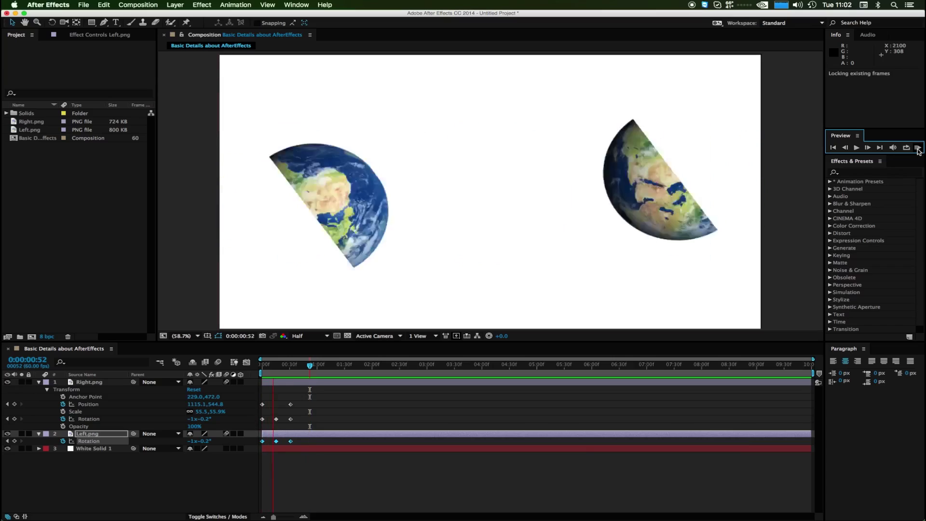
pyautogui.click(918, 150)
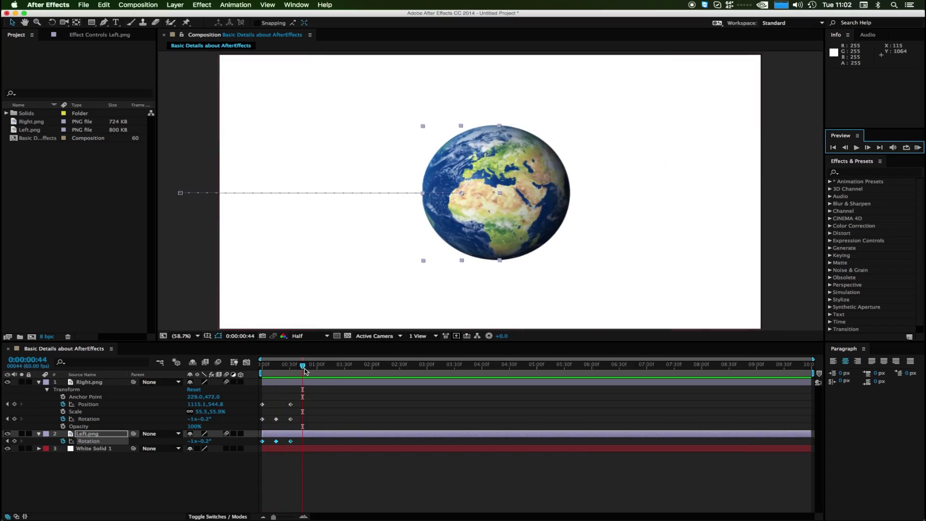
# Enable Scale keyframing for Right.png at 0:00:00:00, and shrink the layer to about 35% at 0:00:00:15
pyautogui.moveTo(305, 370); pyautogui.dragTo(243, 376)
pyautogui.moveTo(261, 374)
pyautogui.mouseDown()
pyautogui.moveTo(326, 383)
pyautogui.moveTo(260, 376)
pyautogui.mouseUp()
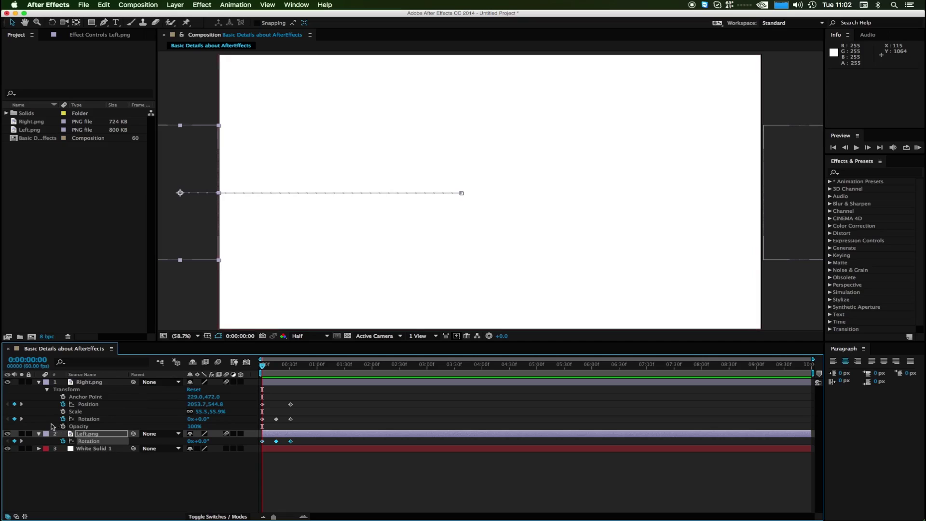
pyautogui.click(63, 412)
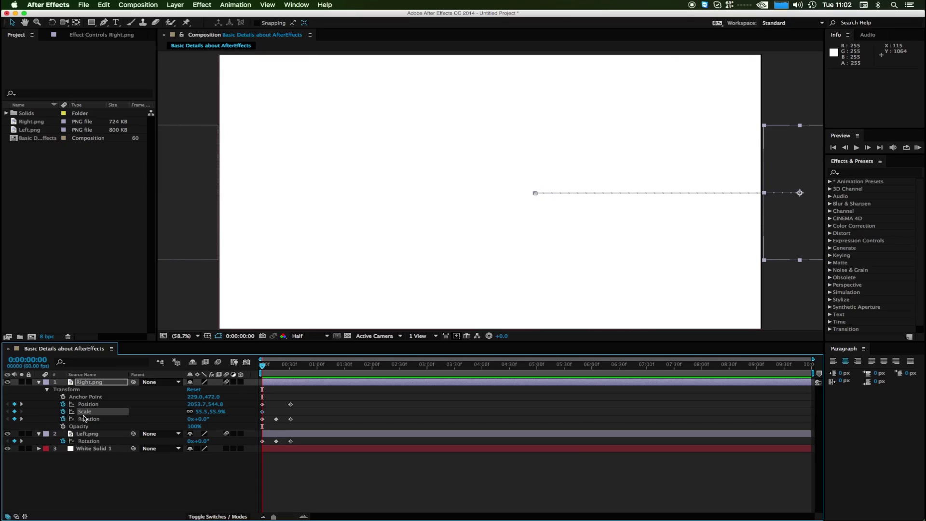
pyautogui.moveTo(263, 365); pyautogui.dragTo(276, 365)
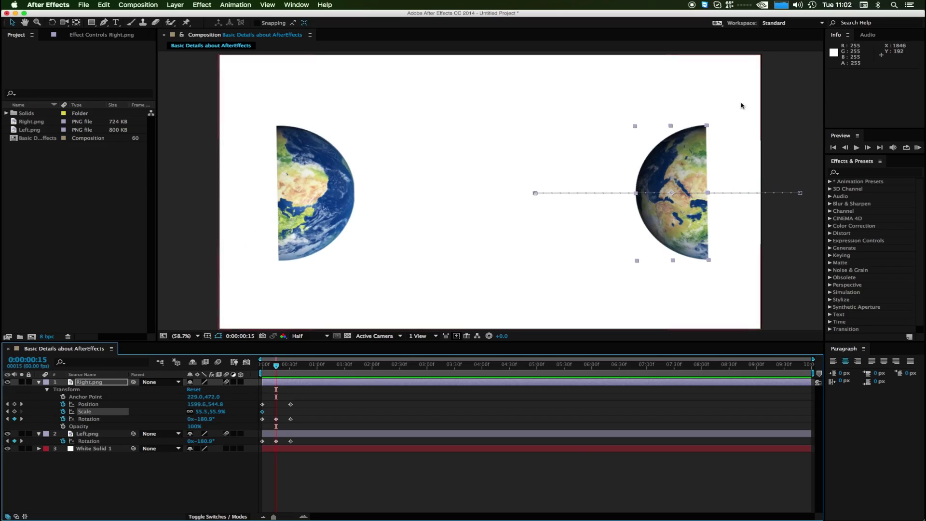
pyautogui.moveTo(706, 125); pyautogui.dragTo(695, 149)
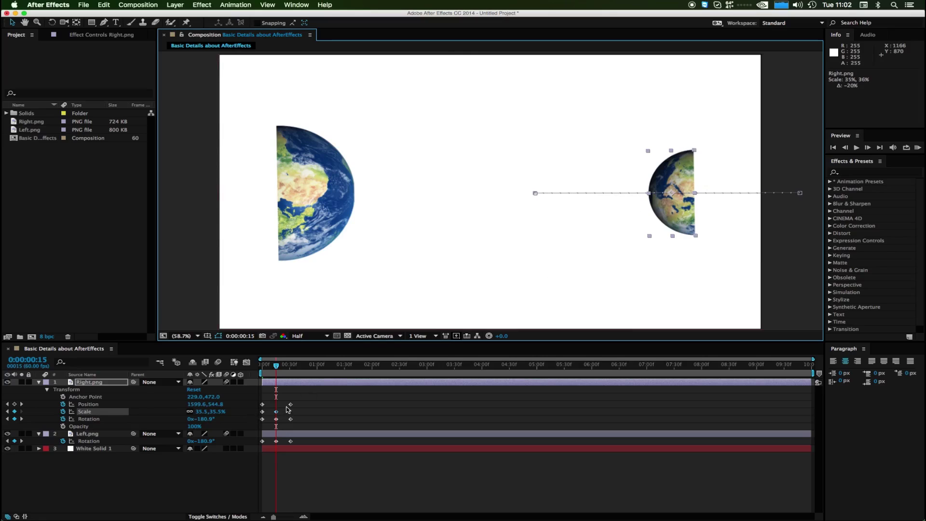
# Scale Right.png back up at 0:00:00:31 to about 55.0, 56.4% so it matches the left Earth half
pyautogui.moveTo(278, 369); pyautogui.dragTo(291, 368)
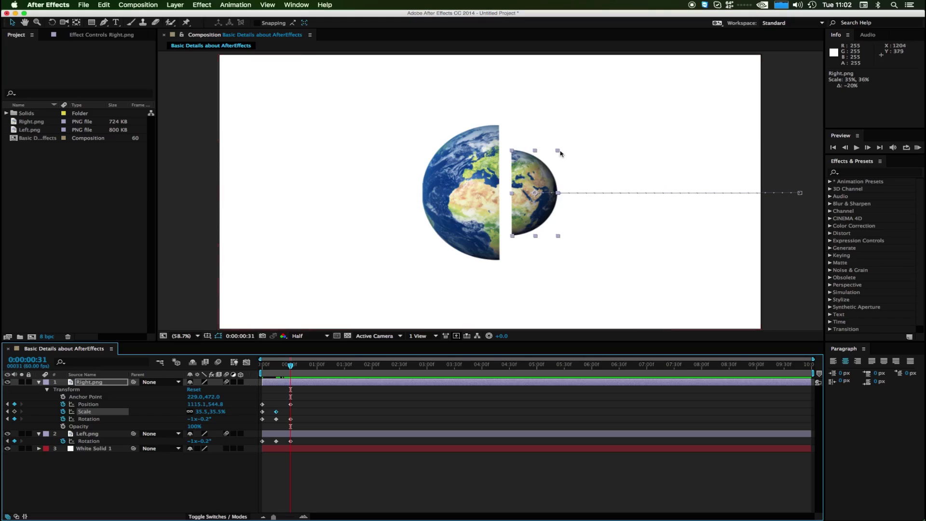
pyautogui.moveTo(557, 150); pyautogui.dragTo(574, 126)
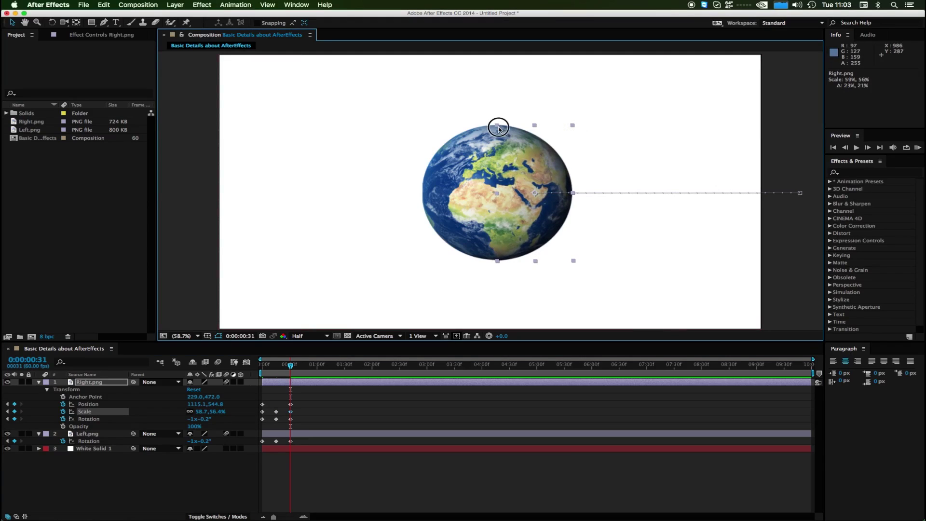
pyautogui.moveTo(496, 126); pyautogui.dragTo(499, 126)
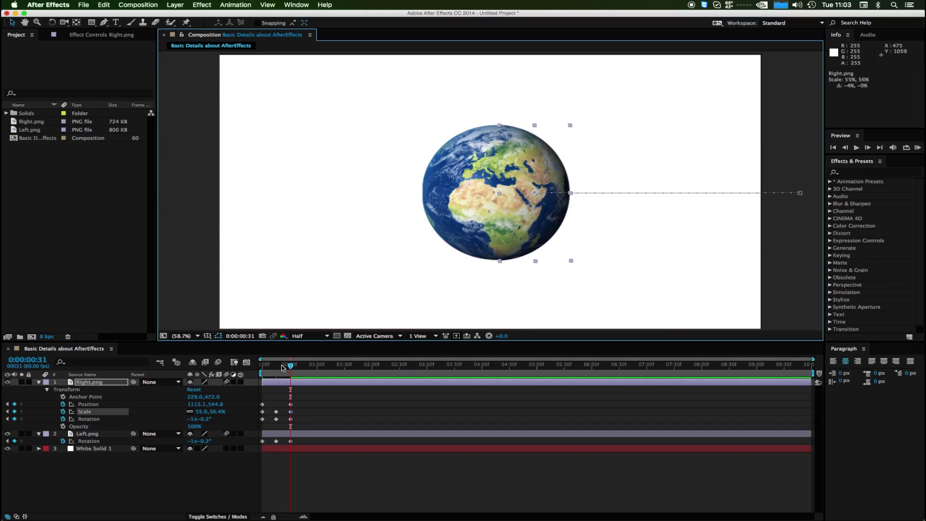
# Play the animation from 0:00:00:00 to check the scaling of Right.png
pyautogui.moveTo(291, 366); pyautogui.dragTo(256, 375)
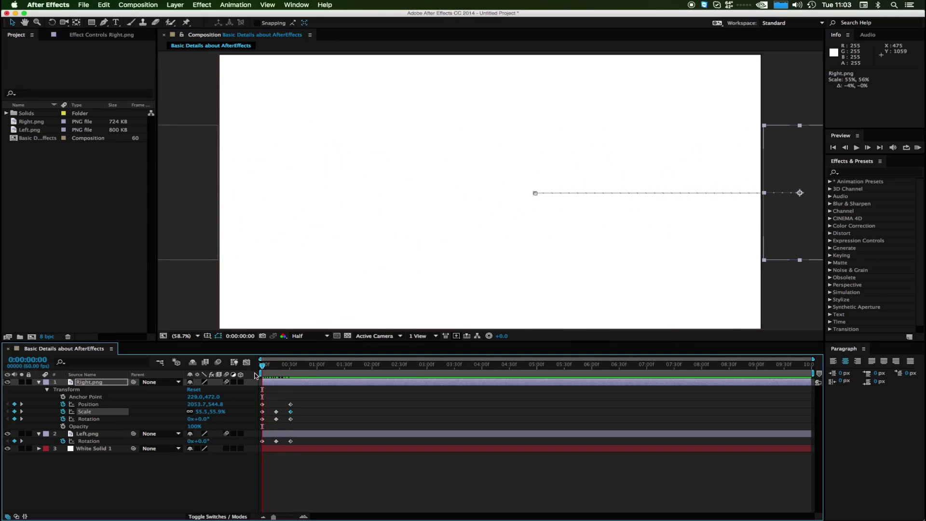
pyautogui.press('space')
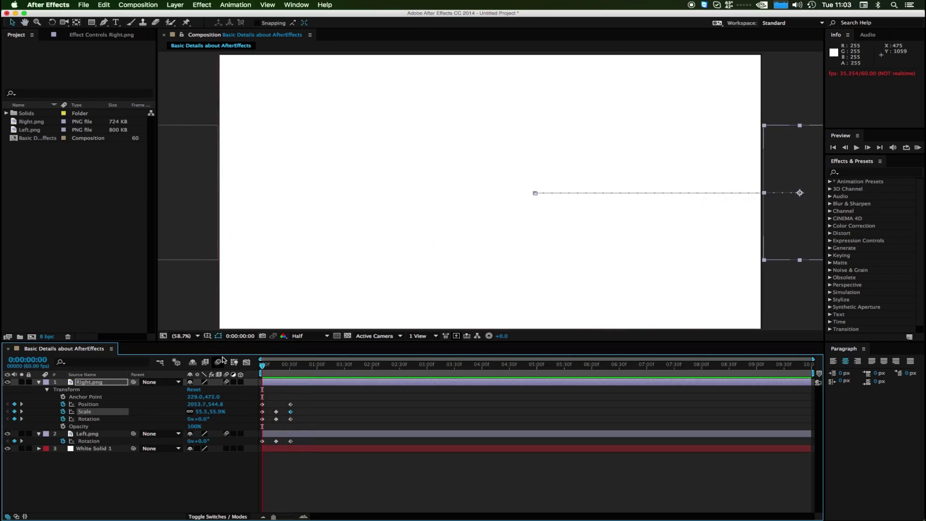
pyautogui.press('space')
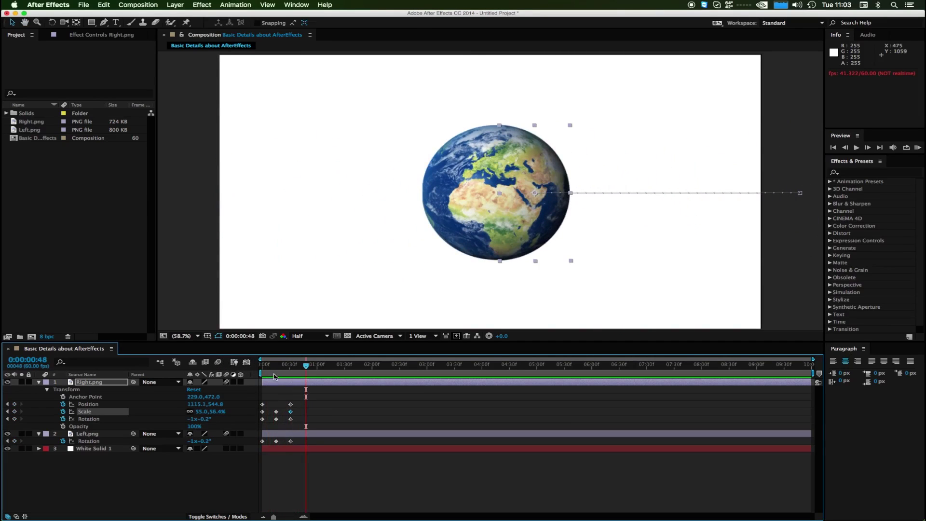
pyautogui.press('space')
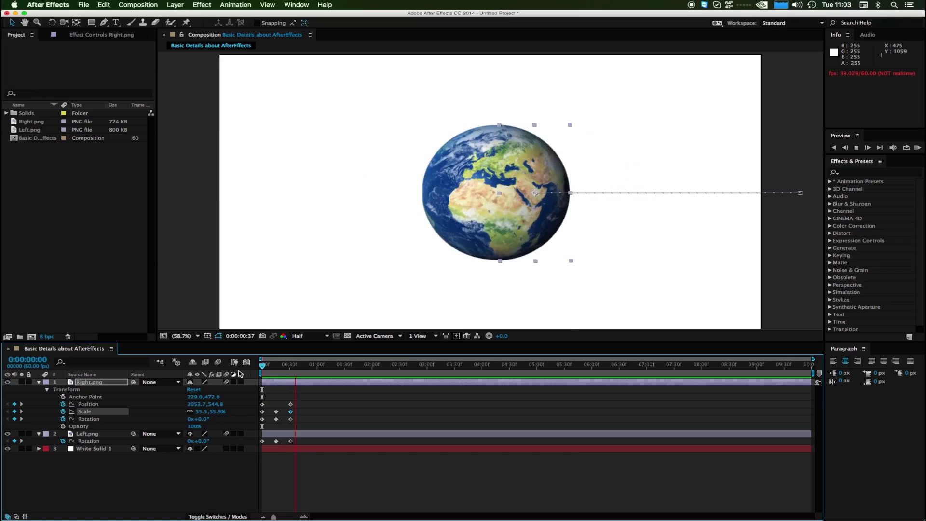
pyautogui.press('space')
# Copy the three Scale keyframes of Right.png and paste them onto the Scale property of Left.png at 0:00:00:00
pyautogui.moveTo(305, 408); pyautogui.dragTo(248, 414)
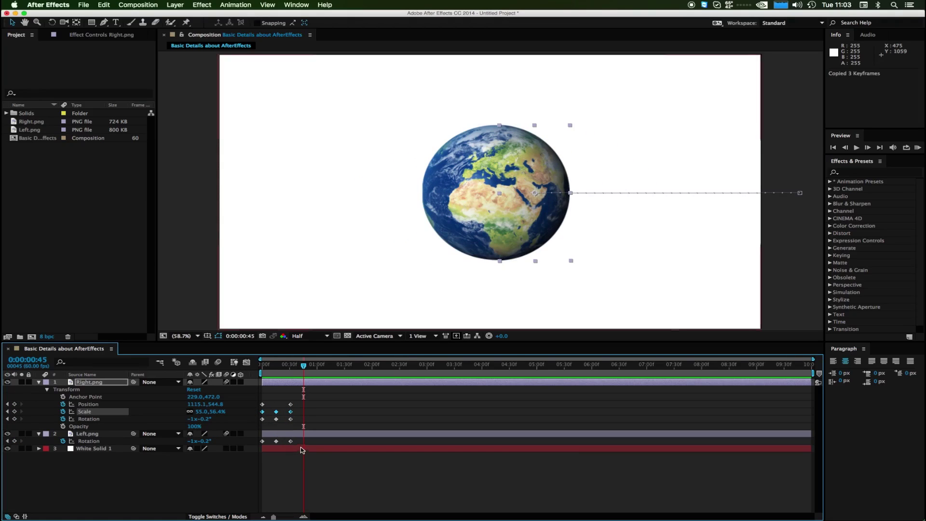
pyautogui.click(282, 433)
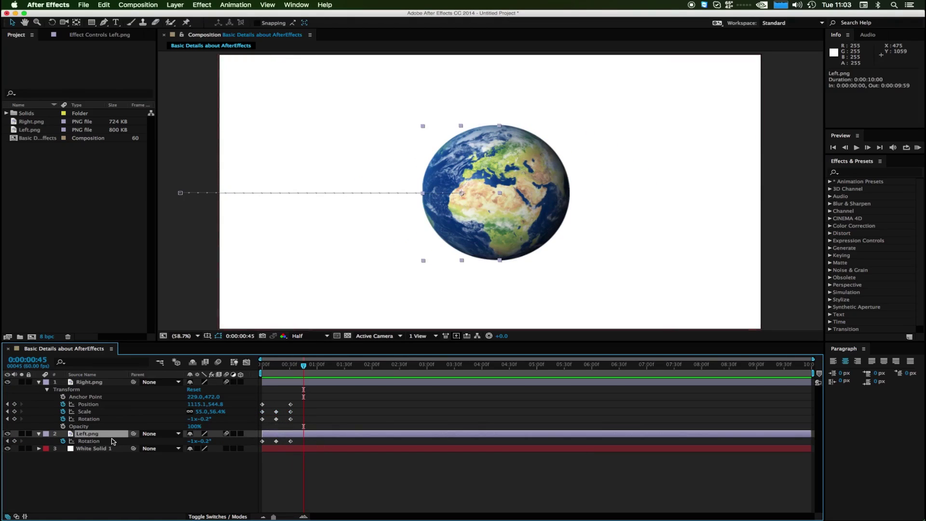
pyautogui.press('s')
pyautogui.click(63, 441)
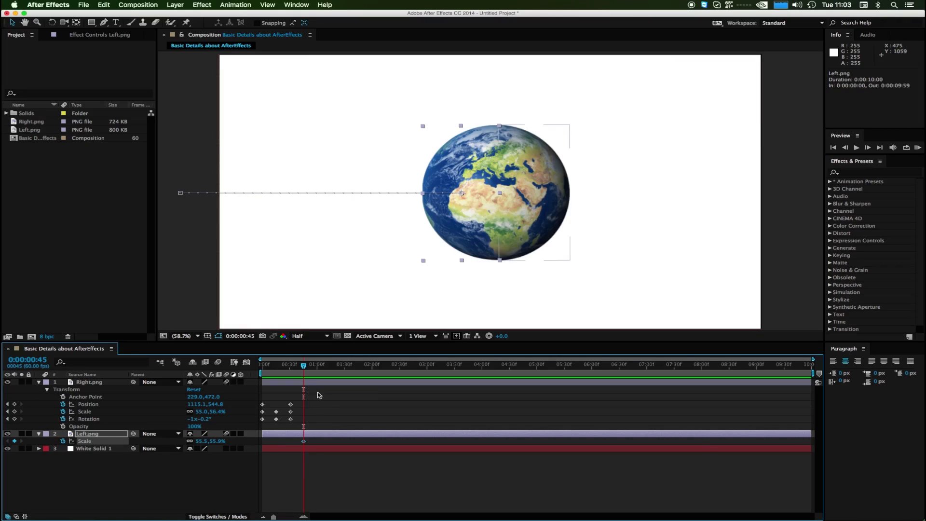
pyautogui.press('super+z')
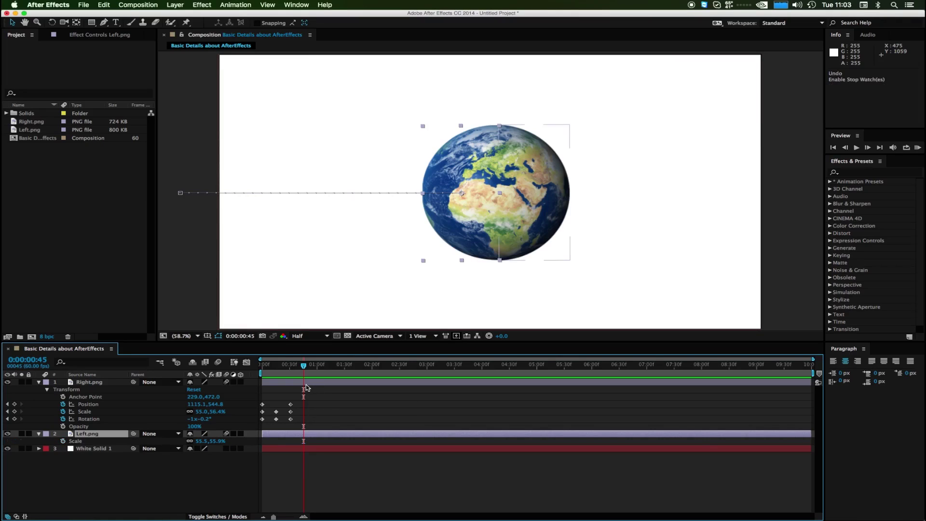
pyautogui.click(246, 368)
pyautogui.press('Home')
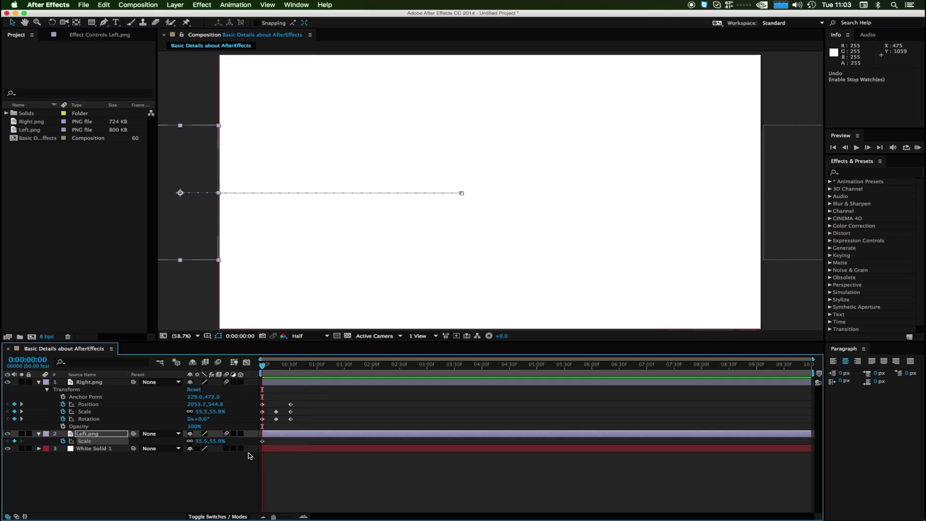
pyautogui.press('super+v')
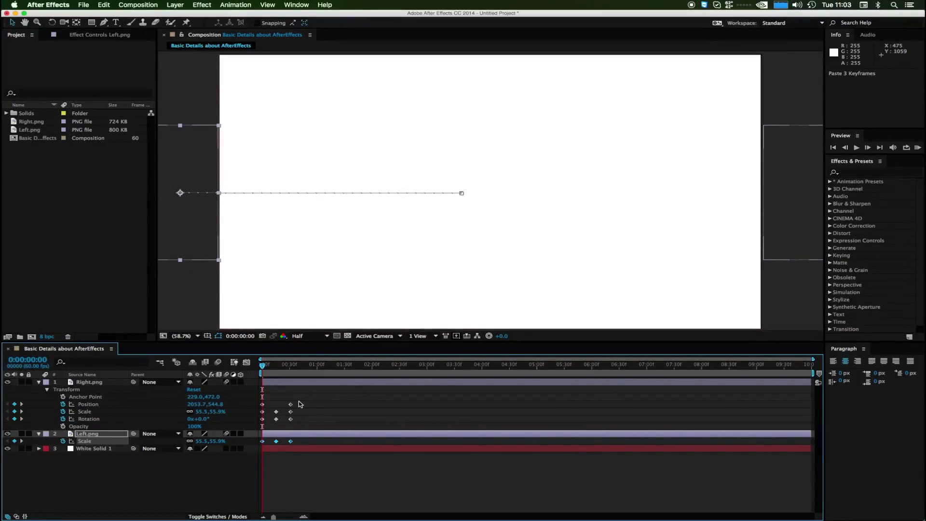
# Play the animation from the start and run a RAM preview to check the scaling of both Earth halves
pyautogui.press('space')
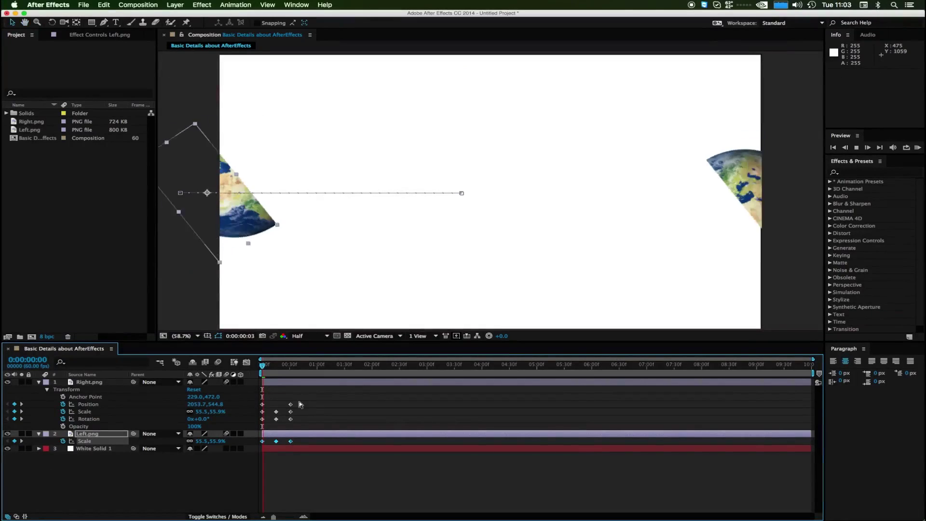
pyautogui.click(246, 364)
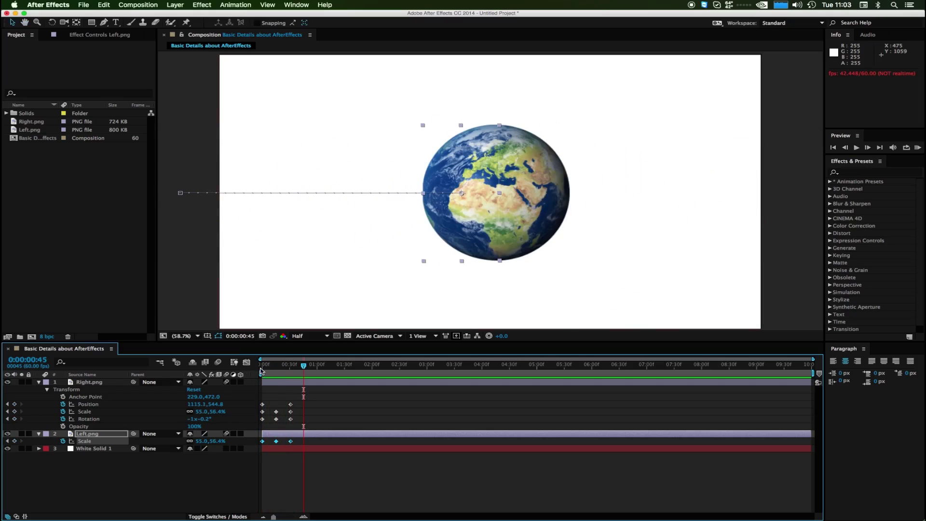
pyautogui.click(261, 369)
pyautogui.press('space')
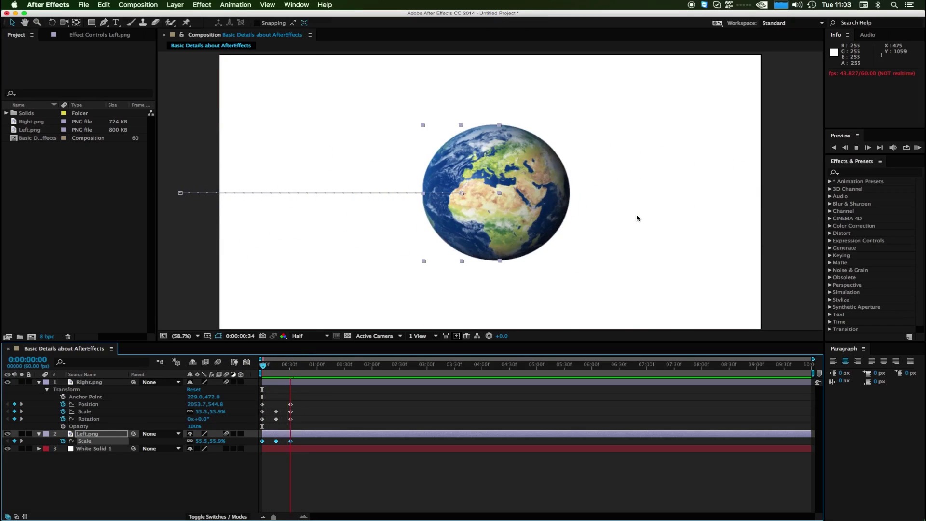
pyautogui.click(917, 148)
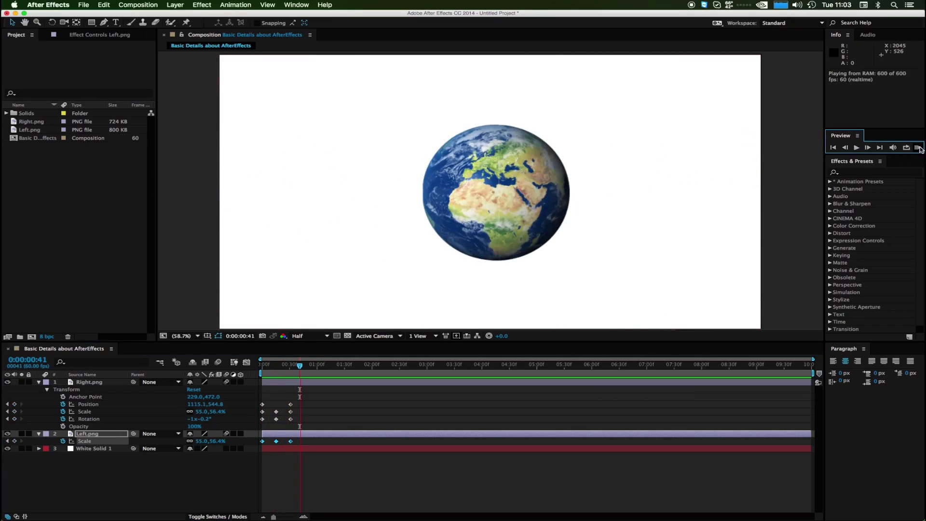
pyautogui.click(918, 147)
pyautogui.click(918, 148)
pyautogui.click(917, 148)
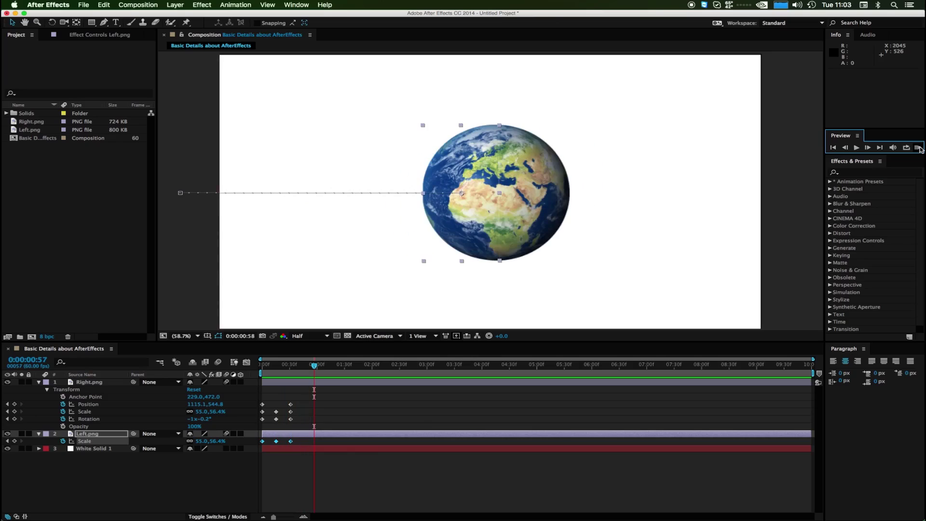
# Stretch the visible keyframes of Right.png and Left.png proportionally so the last ones fall at 0:00:01:28, and preview the slower animation from 0:00:00:00
pyautogui.moveTo(303, 396); pyautogui.dragTo(269, 444)
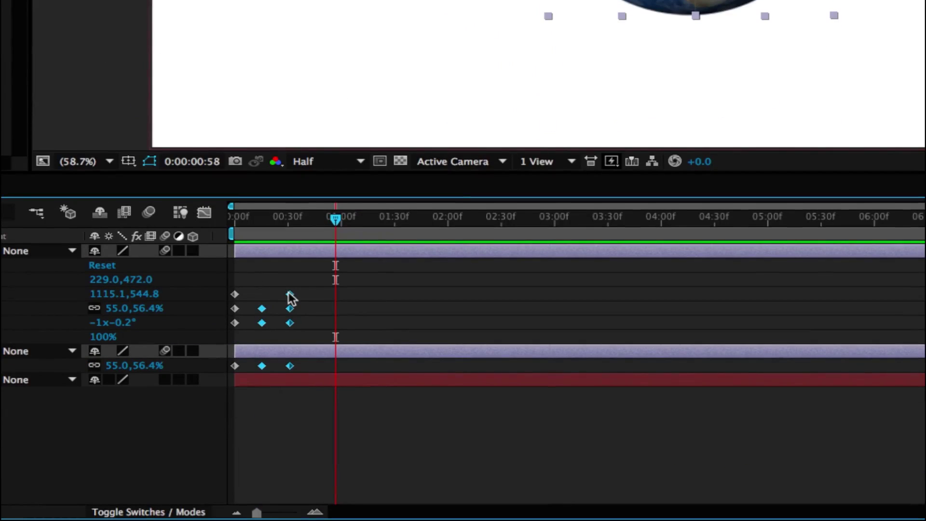
pyautogui.moveTo(291, 298); pyautogui.dragTo(394, 367)
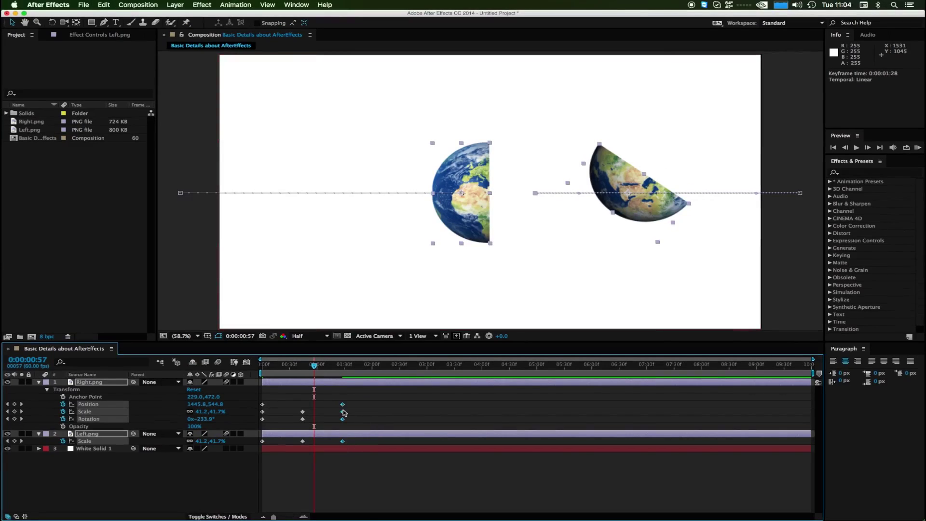
pyautogui.moveTo(314, 365); pyautogui.dragTo(215, 358)
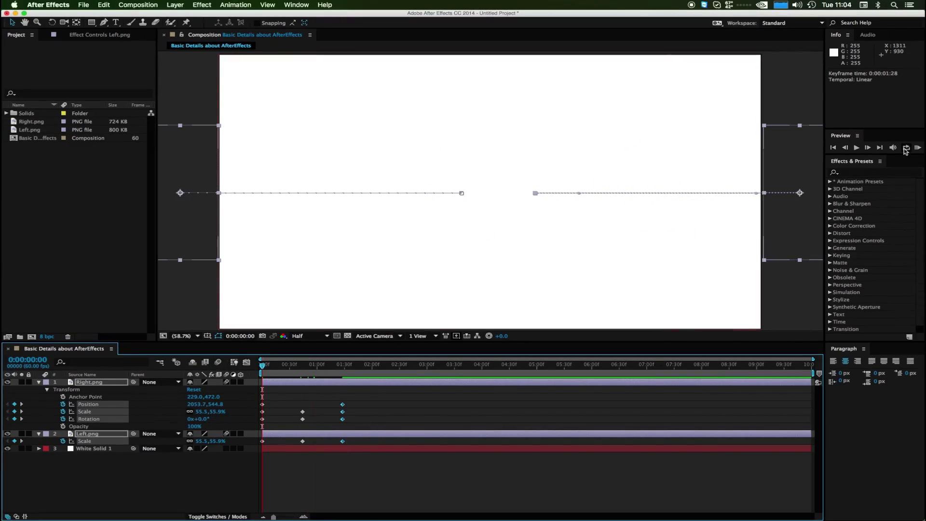
pyautogui.click(917, 147)
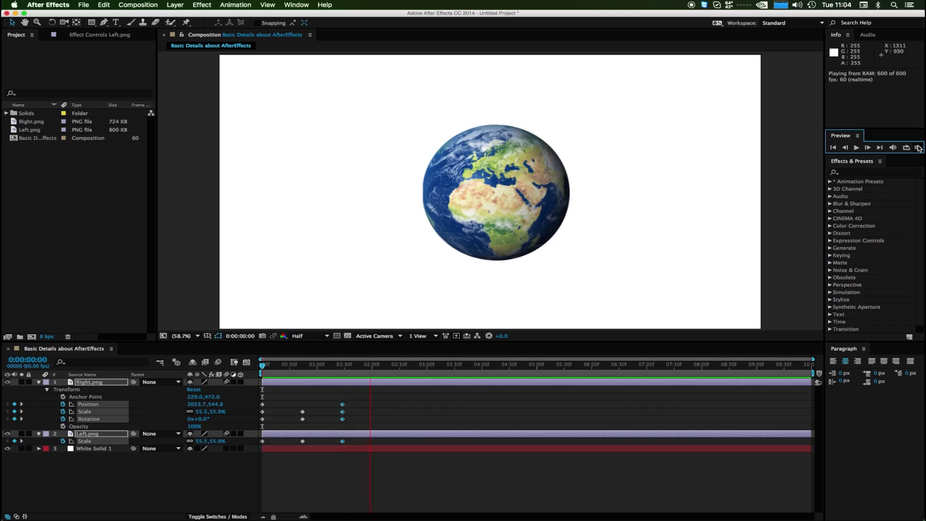
# Stop the playback and rerun the RAM preview to check the slower animation of both Earth halves
pyautogui.press('space')
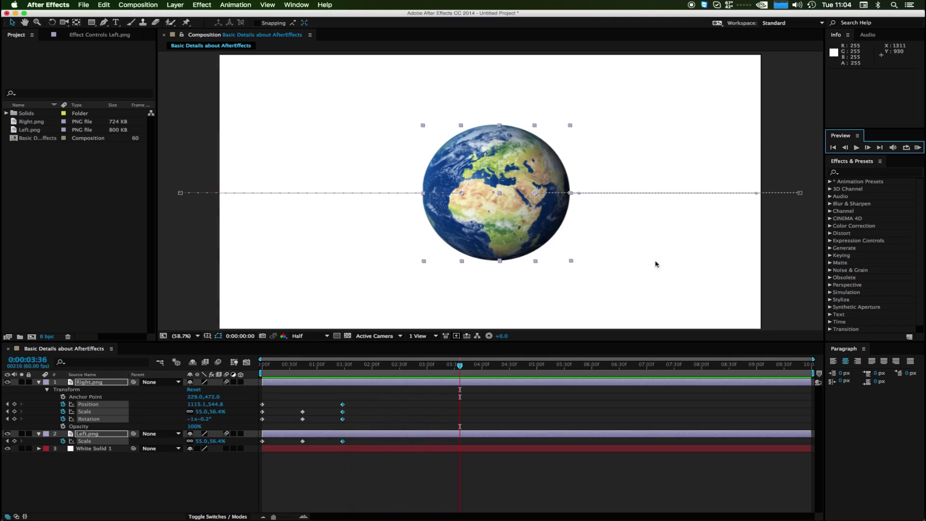
pyautogui.click(918, 148)
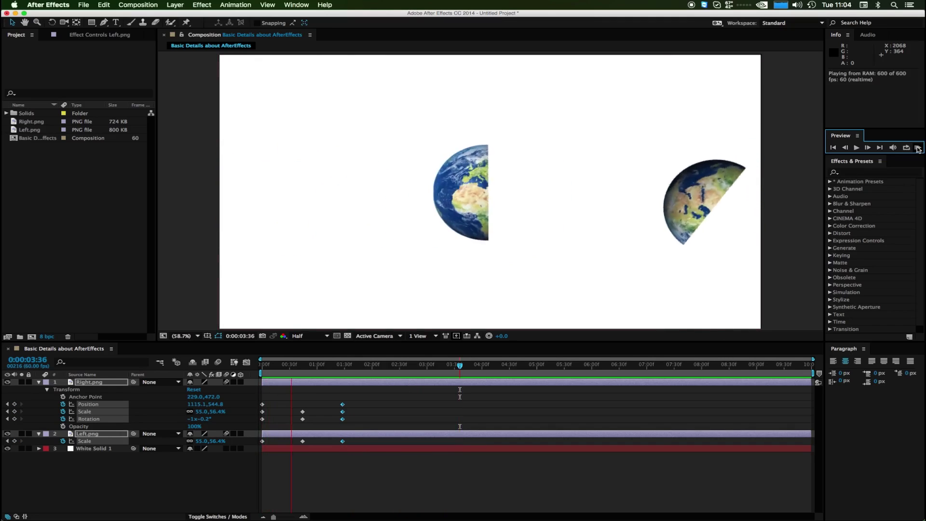
pyautogui.click(918, 147)
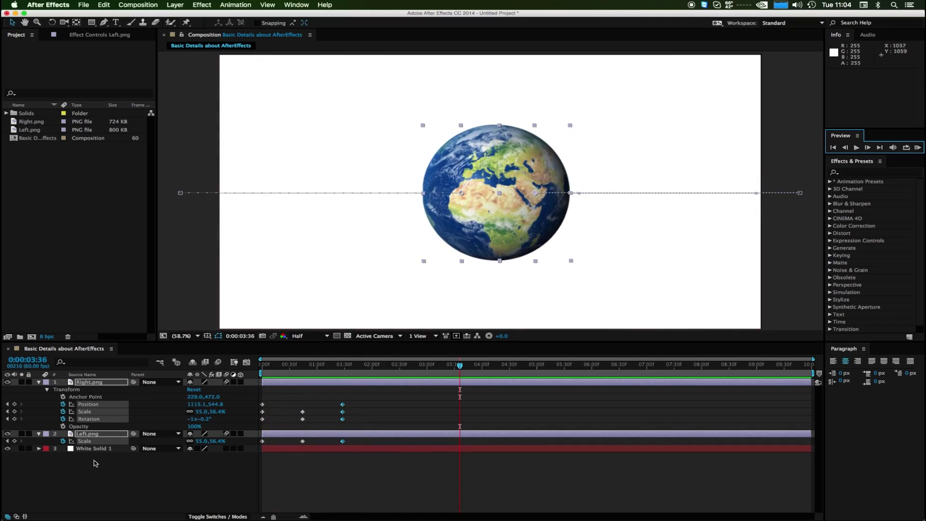
# Reveal all Transform properties of Left.png in the timeline
pyautogui.click(44, 436)
pyautogui.click(40, 437)
pyautogui.click(38, 438)
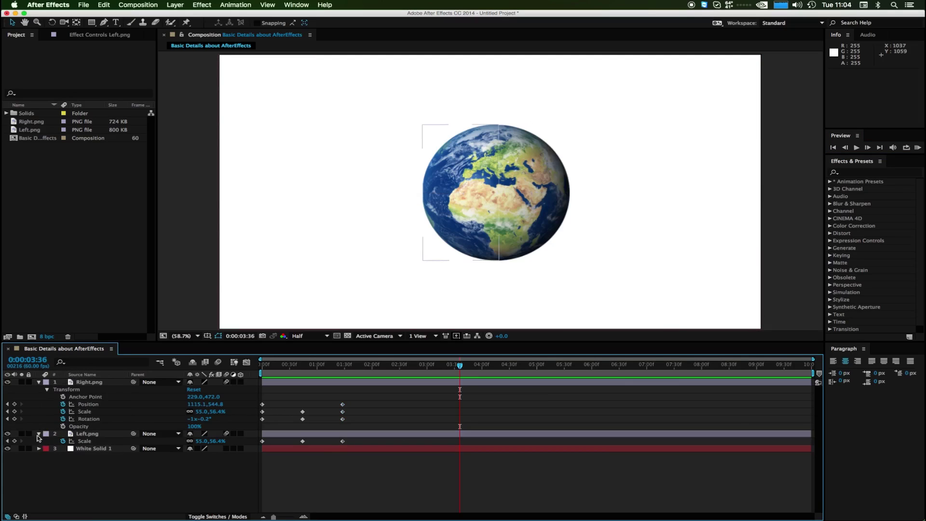
pyautogui.click(38, 434)
pyautogui.click(39, 433)
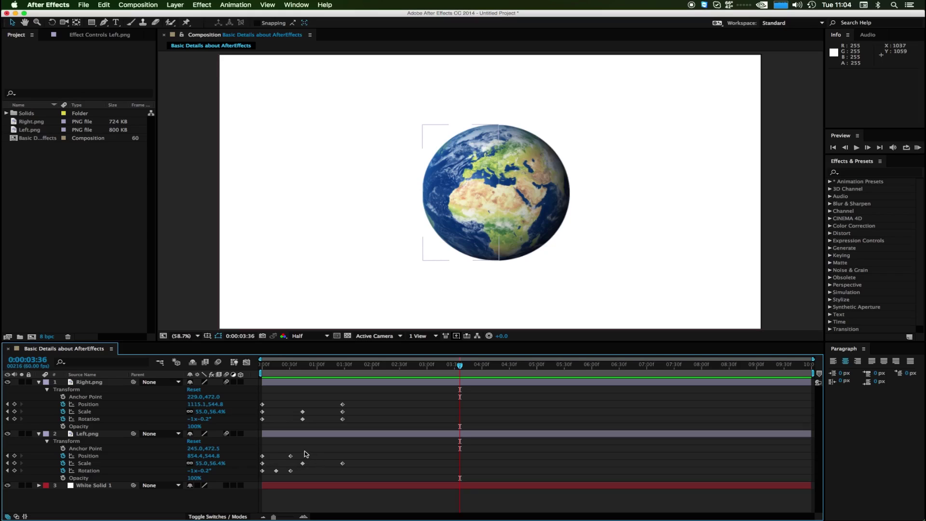
# Retime Left.png: second Position and middle Rotation keyframes to about 0:00:00:44, last Rotation and Scale keyframes to 0:00:01:29
pyautogui.click(290, 456)
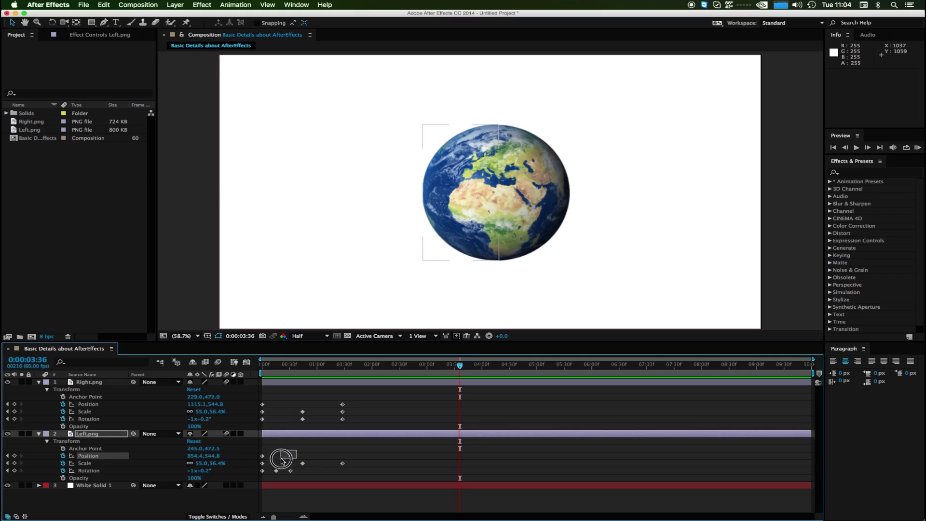
pyautogui.moveTo(290, 456); pyautogui.dragTo(342, 473)
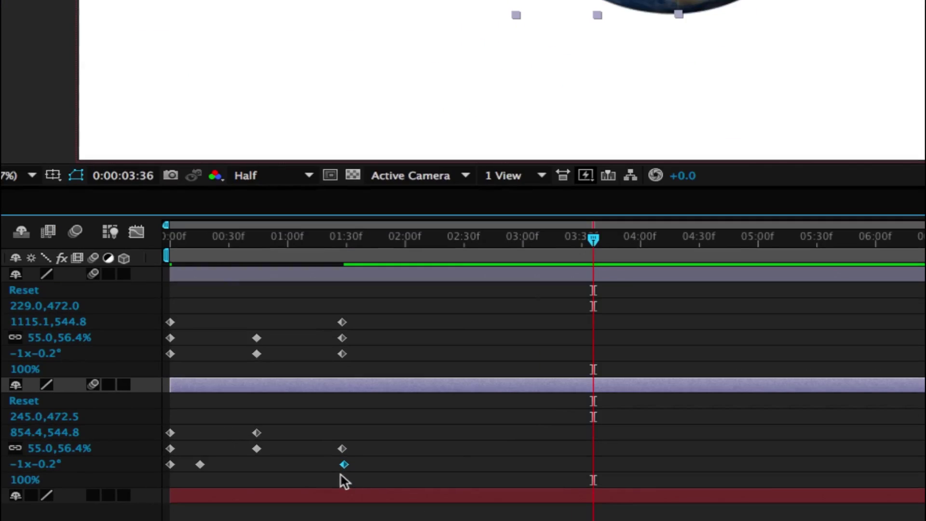
pyautogui.moveTo(200, 465); pyautogui.dragTo(261, 464)
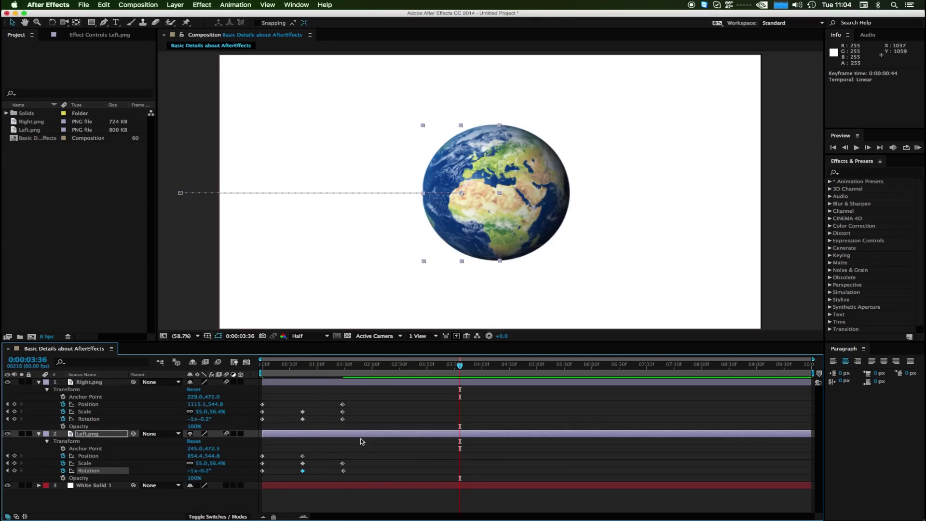
pyautogui.click(342, 463)
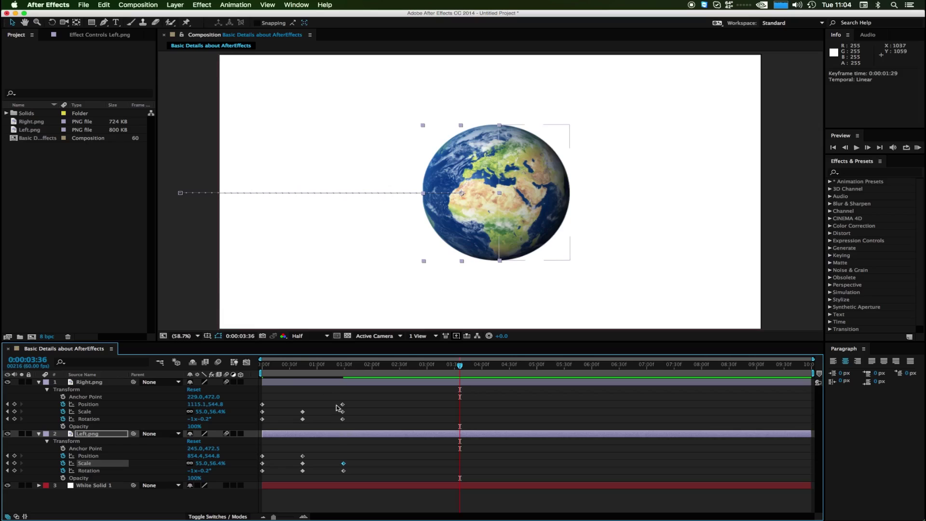
# Play the animation and scrub to 0:00:00:42 to compare the movement of the two Earth halves
pyautogui.press('KP_0')
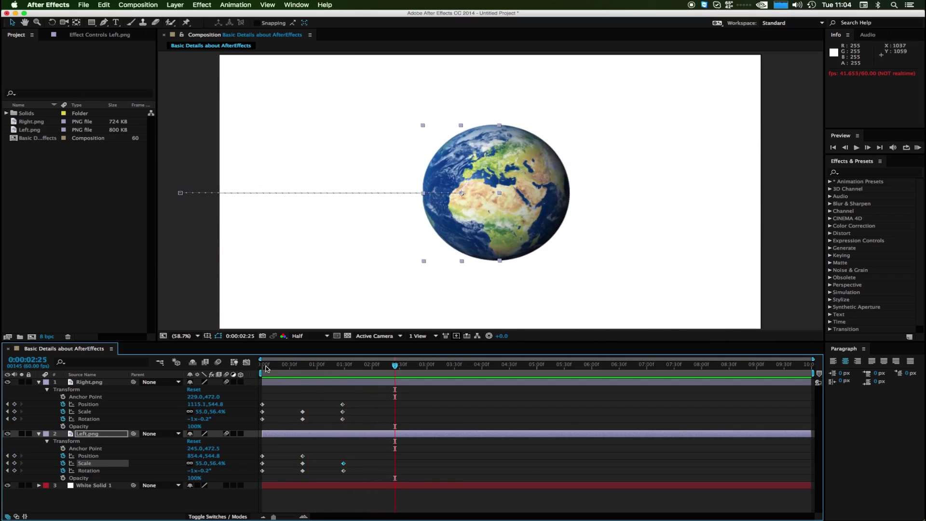
pyautogui.click(283, 366)
pyautogui.moveTo(283, 366); pyautogui.dragTo(300, 378)
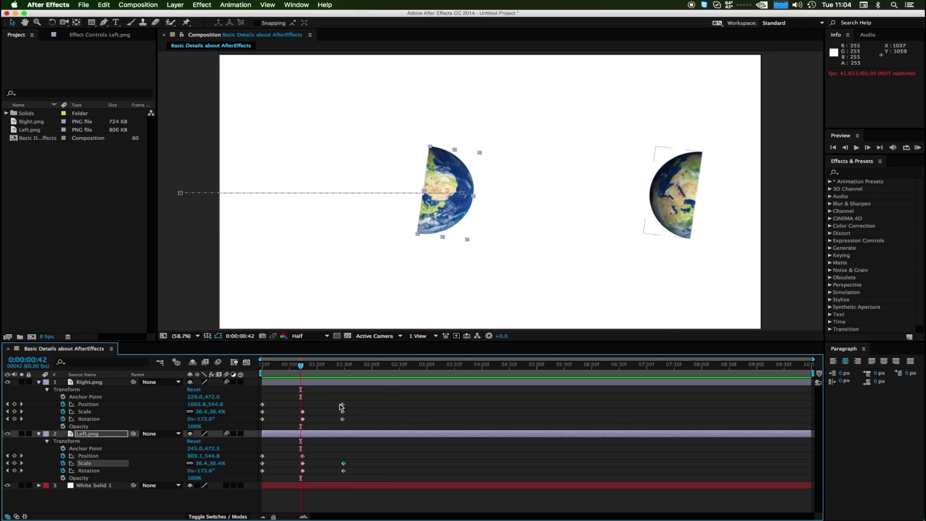
# Align the last Position keyframes of Right.png and Left.png with their last Scale and Rotation keyframes, placing Left.png's at 0:00:01:29
pyautogui.moveTo(341, 405); pyautogui.dragTo(302, 405)
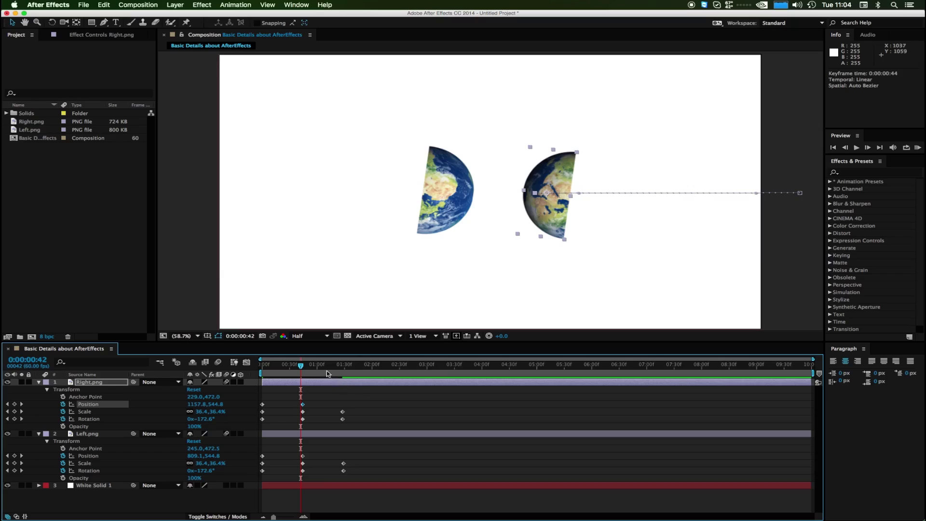
pyautogui.moveTo(302, 367); pyautogui.dragTo(237, 361)
pyautogui.moveTo(306, 405); pyautogui.dragTo(342, 398)
pyautogui.moveTo(284, 392); pyautogui.dragTo(360, 391)
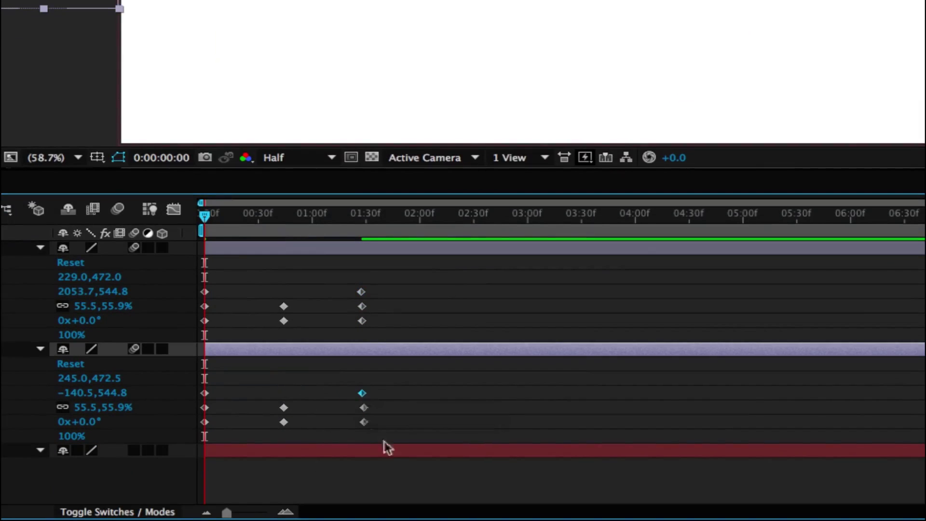
pyautogui.click(365, 393)
pyautogui.click(363, 394)
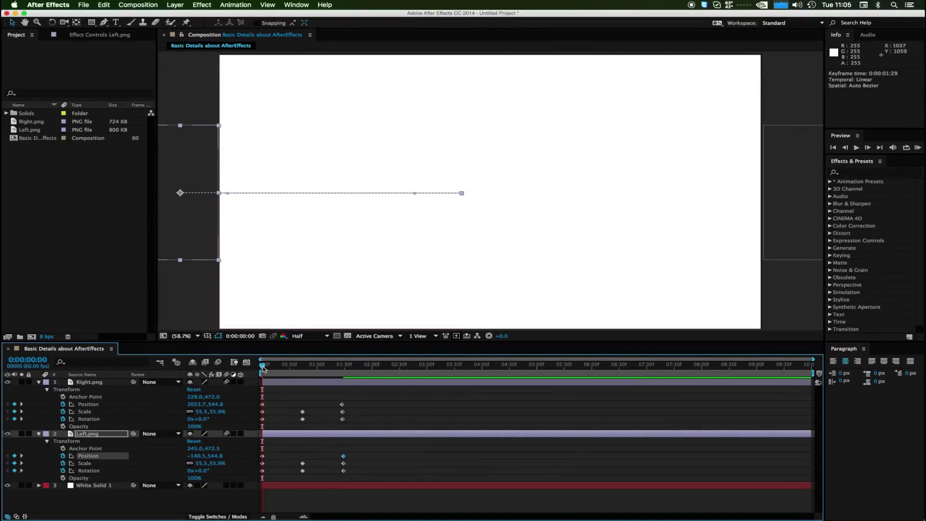
# Play the retimed animation from 0:00:00:00 and run a RAM preview to check that both halves meet together
pyautogui.moveTo(263, 369); pyautogui.dragTo(223, 363)
pyautogui.press('space')
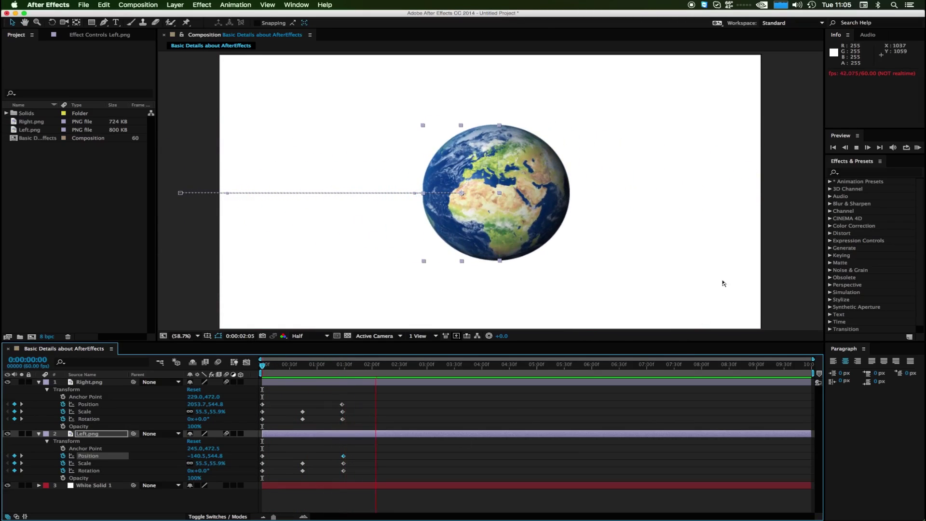
pyautogui.press('space')
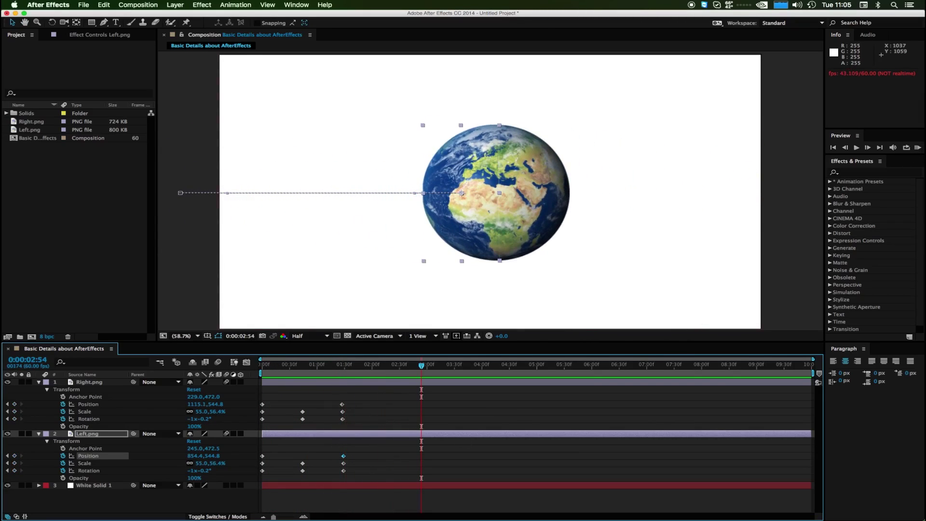
pyautogui.click(917, 146)
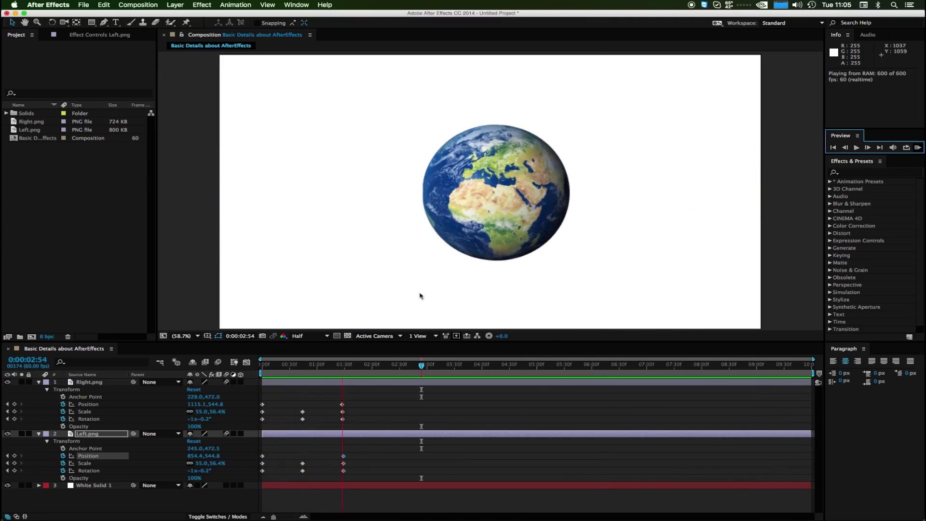
pyautogui.press('space')
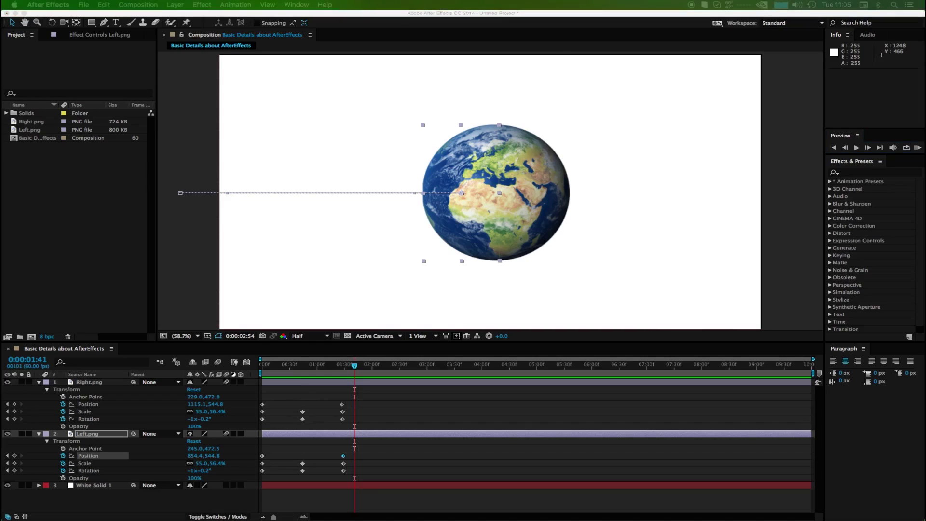
pyautogui.click(37, 201)
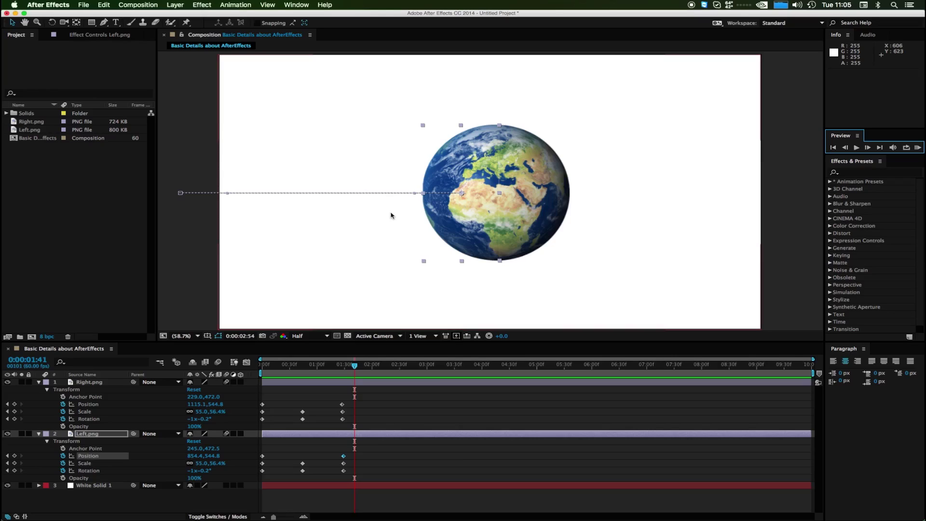
# Return to 0:00:00:00 and view the Position curve of Left.png in the Graph Editor, closing it again
pyautogui.moveTo(354, 365); pyautogui.dragTo(262, 366)
pyautogui.click(246, 362)
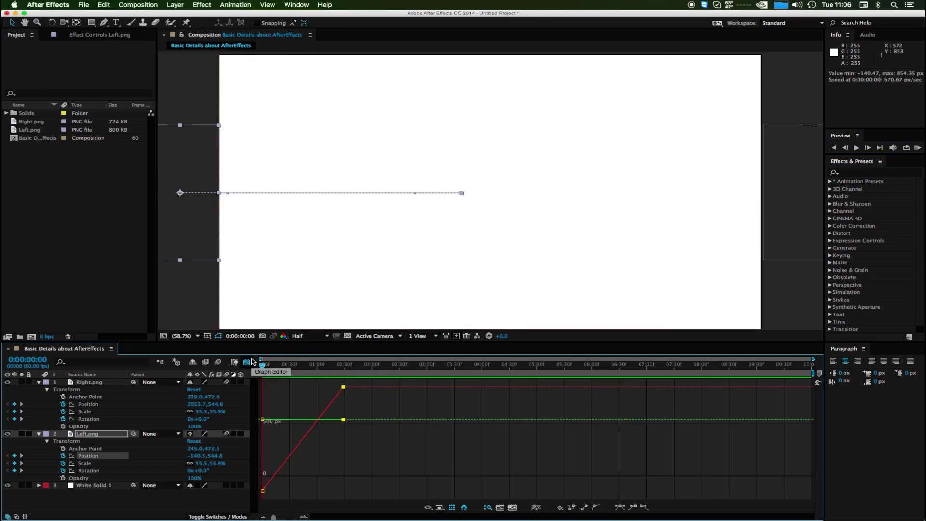
pyautogui.click(247, 363)
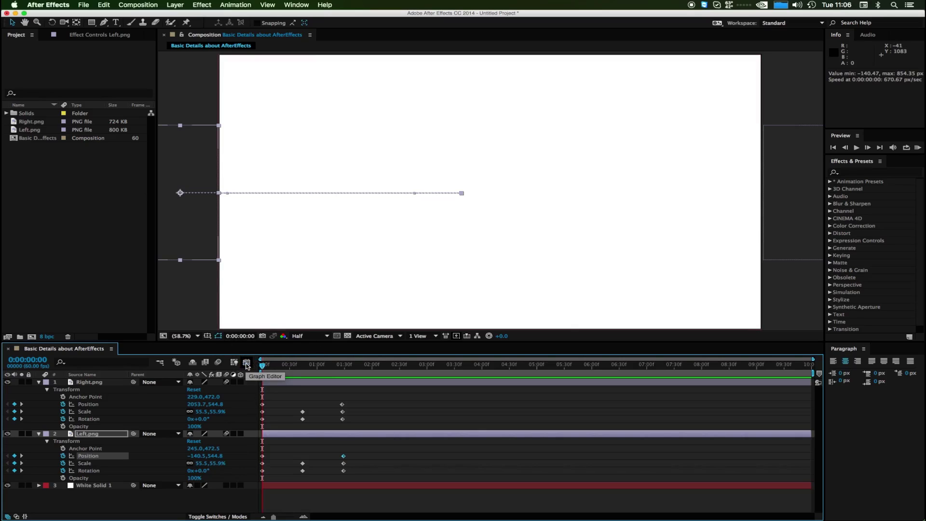
pyautogui.moveTo(262, 362)
pyautogui.mouseDown()
pyautogui.moveTo(357, 365)
pyautogui.moveTo(262, 361)
pyautogui.mouseUp()
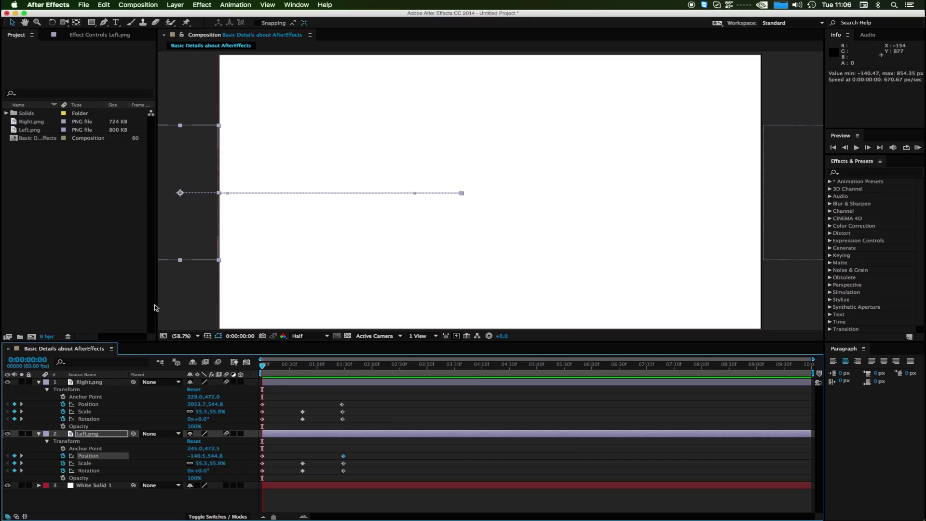
# Collapse the properties of Right.png and Left.png and play the finished animation from 0:00:00:00
pyautogui.click(39, 382)
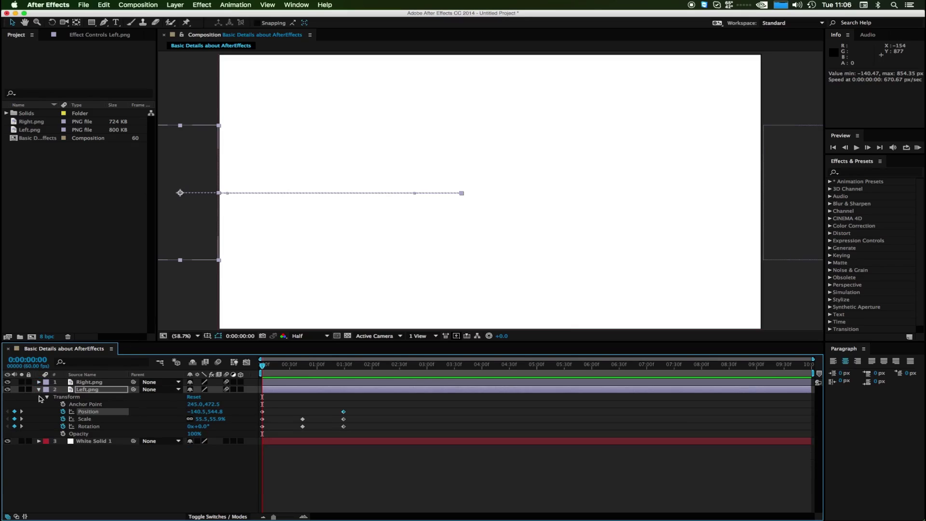
pyautogui.click(39, 389)
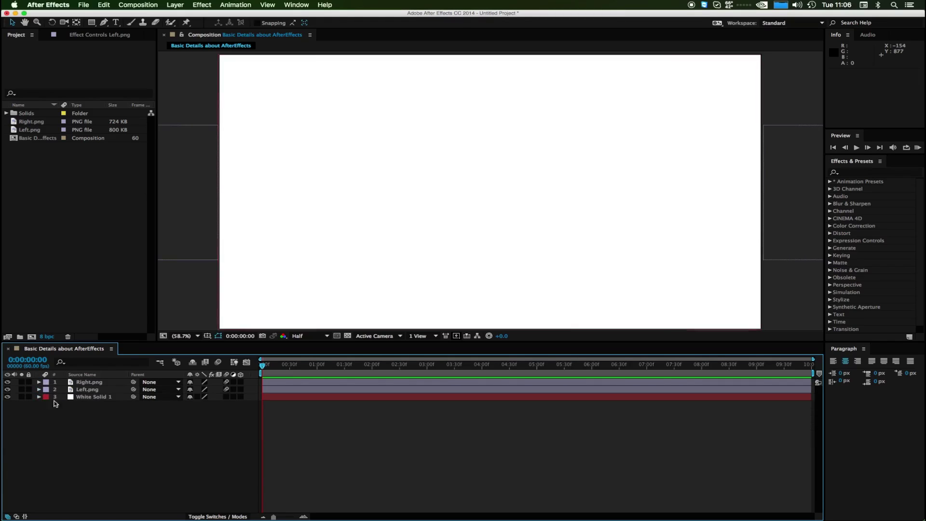
pyautogui.press('space')
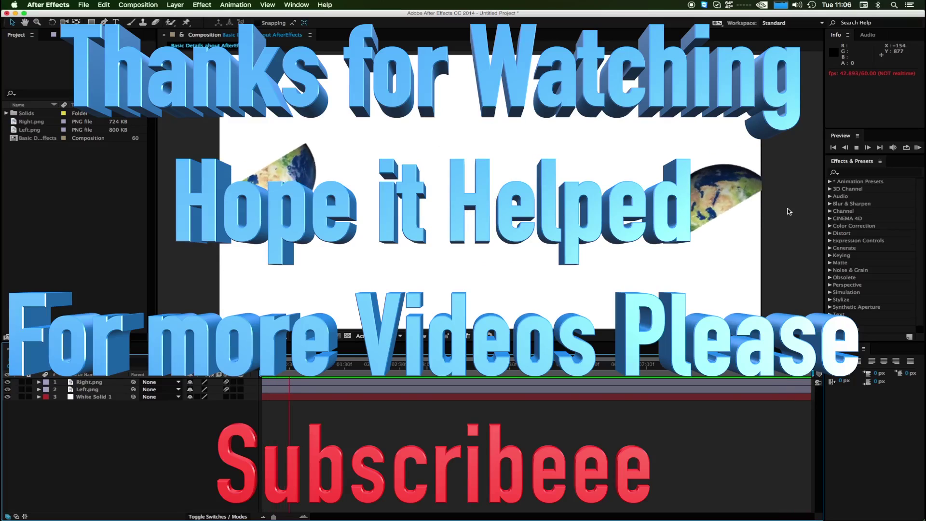
pyautogui.click(857, 147)
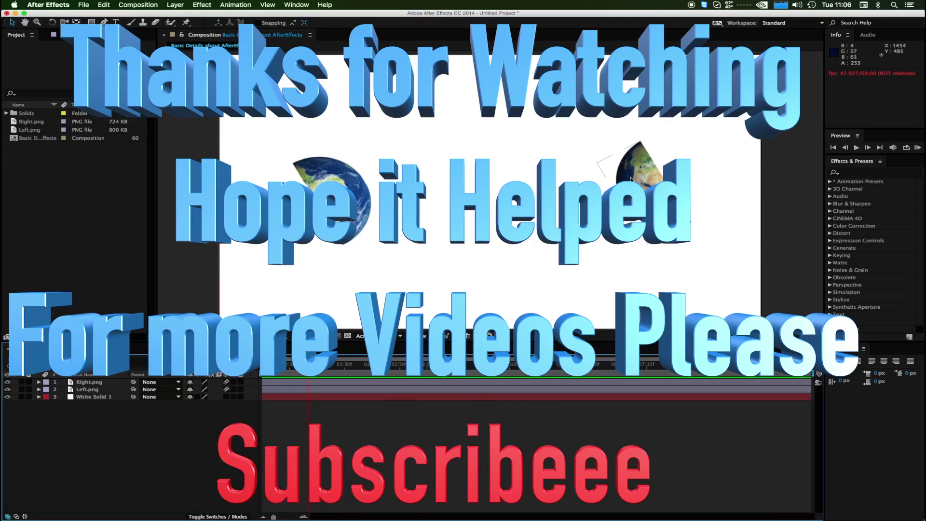
pyautogui.click(649, 180)
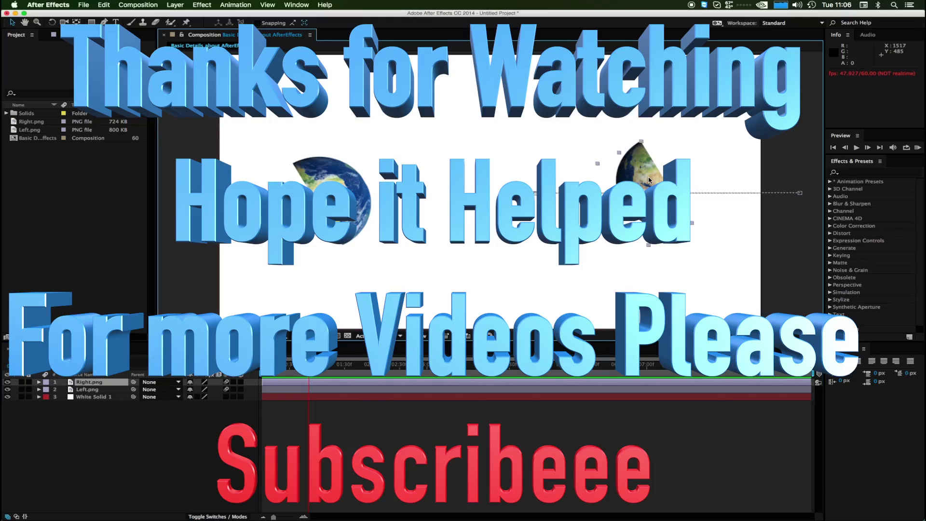